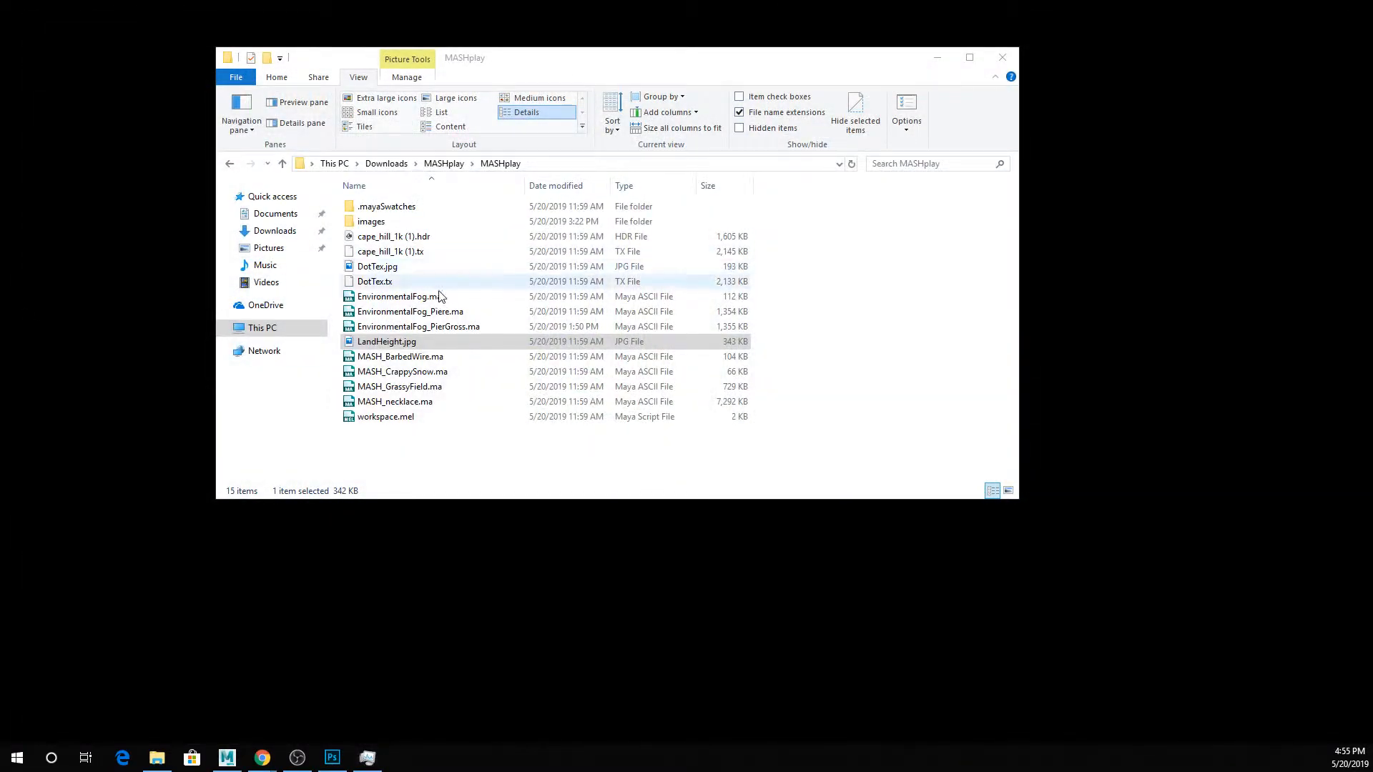
Close LandHeight.jpg in Photoshop and open Room_Fog_Without.jpeg, Fog_With.jpeg and Fog_aiFog.jpeg from the MASHplay images folder.
click(333, 757)
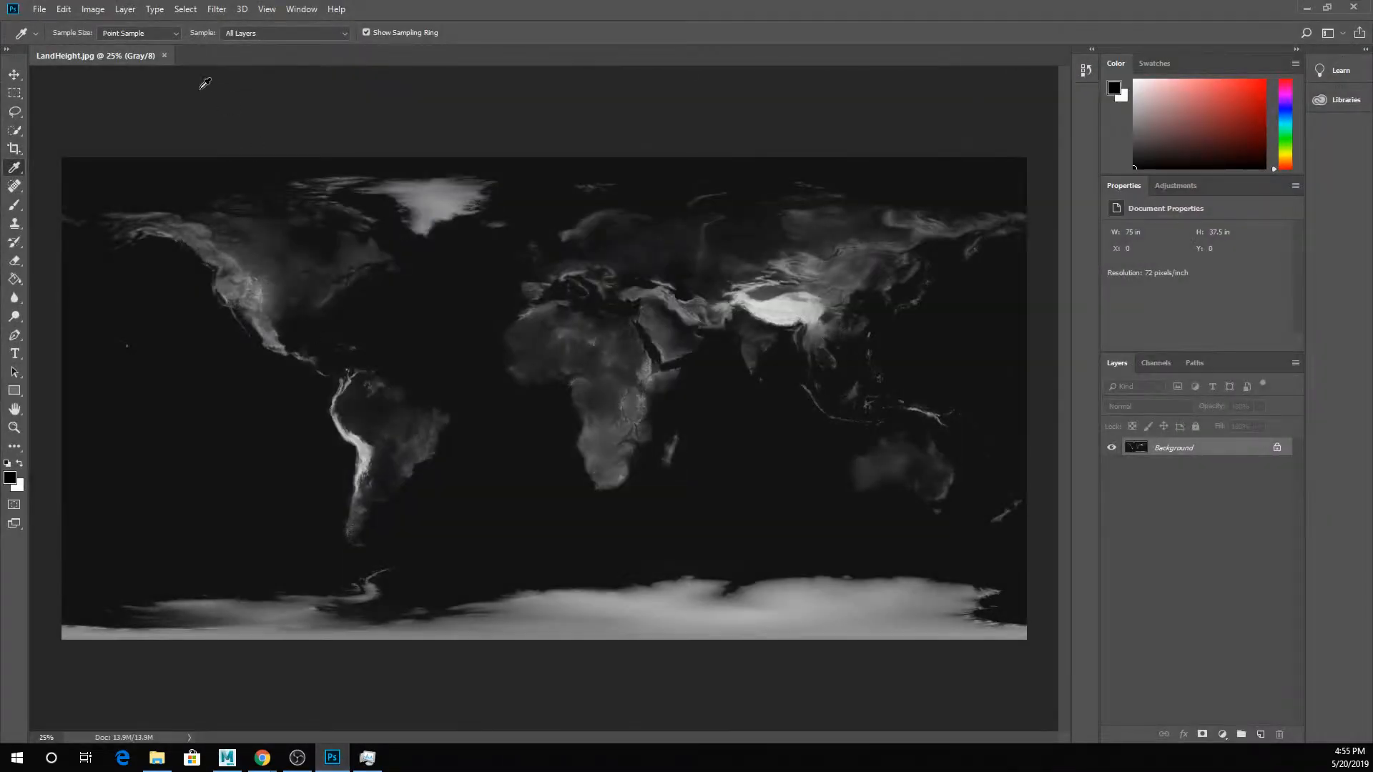
click(164, 55)
click(157, 757)
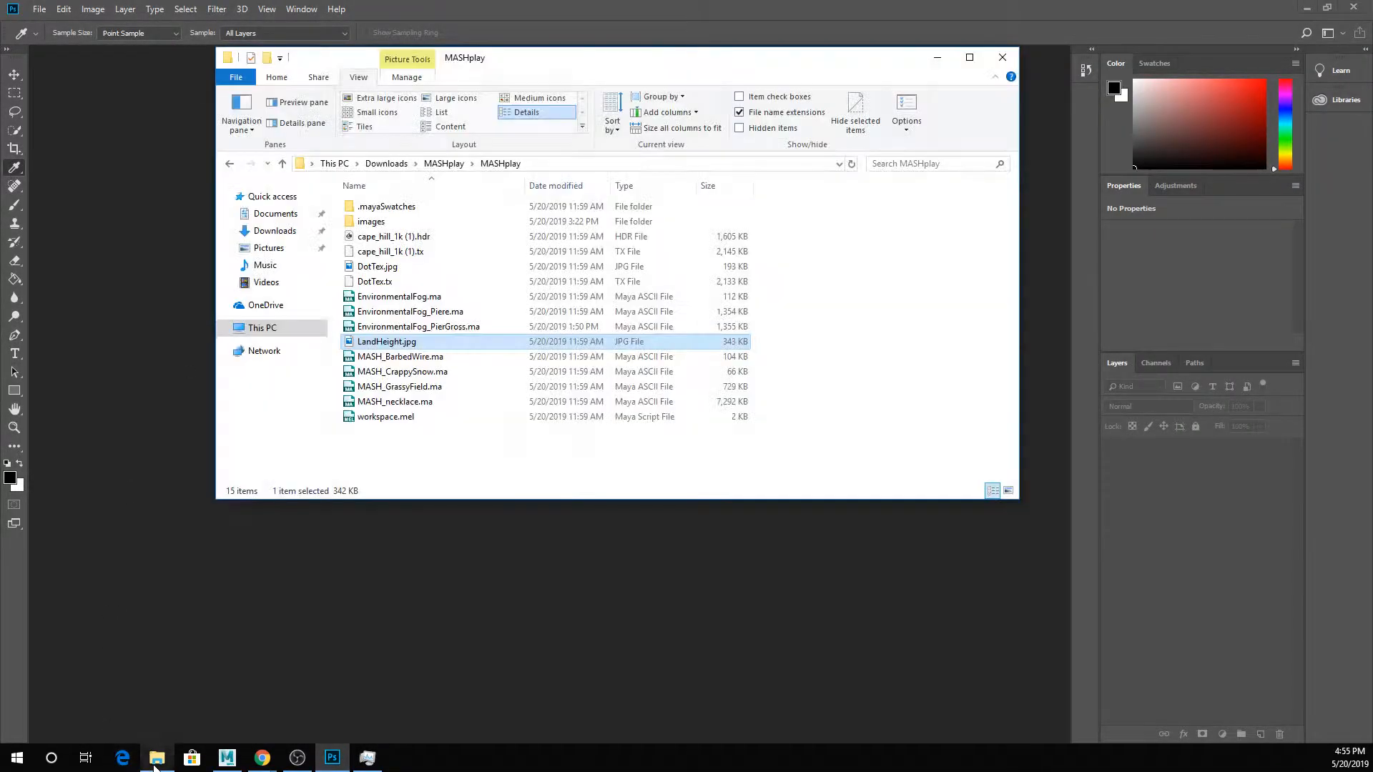
double_click(386, 223)
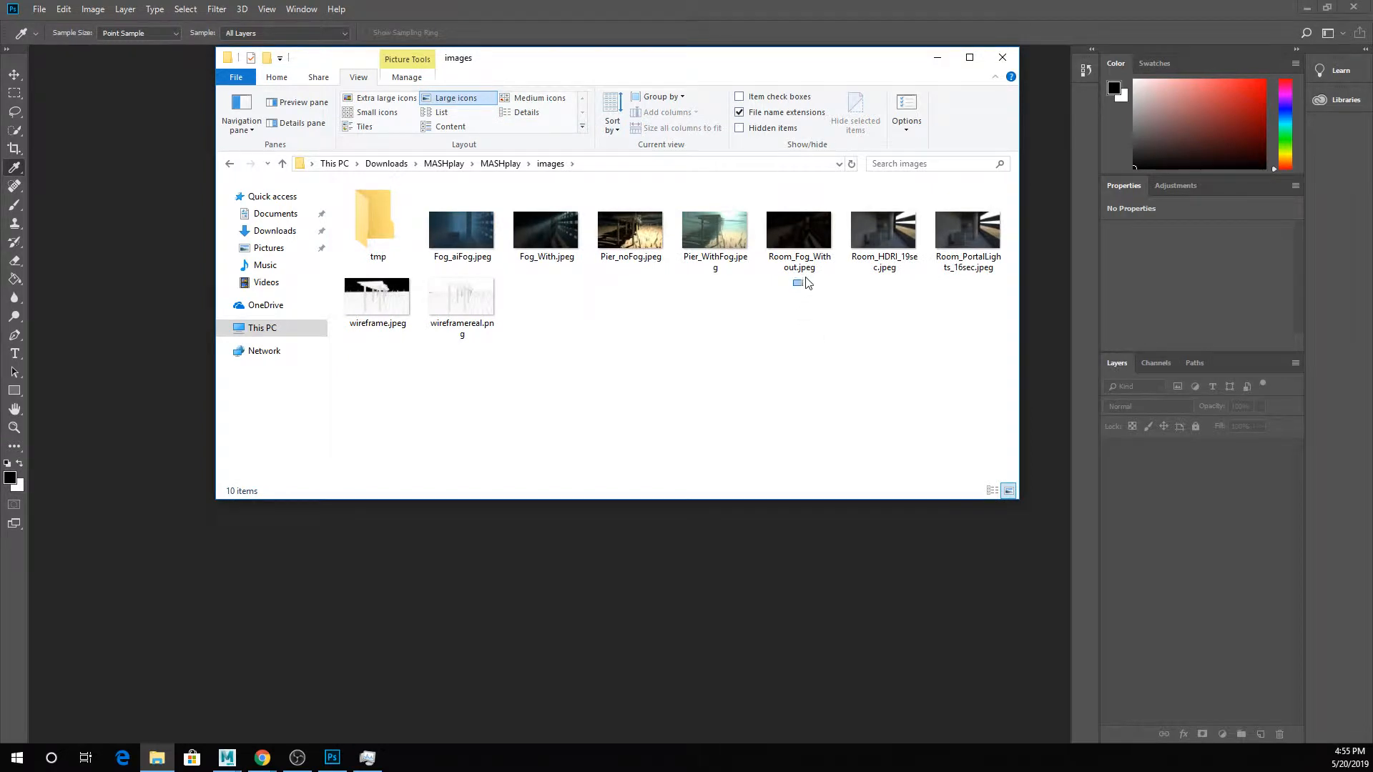
drag(793, 285, 819, 236)
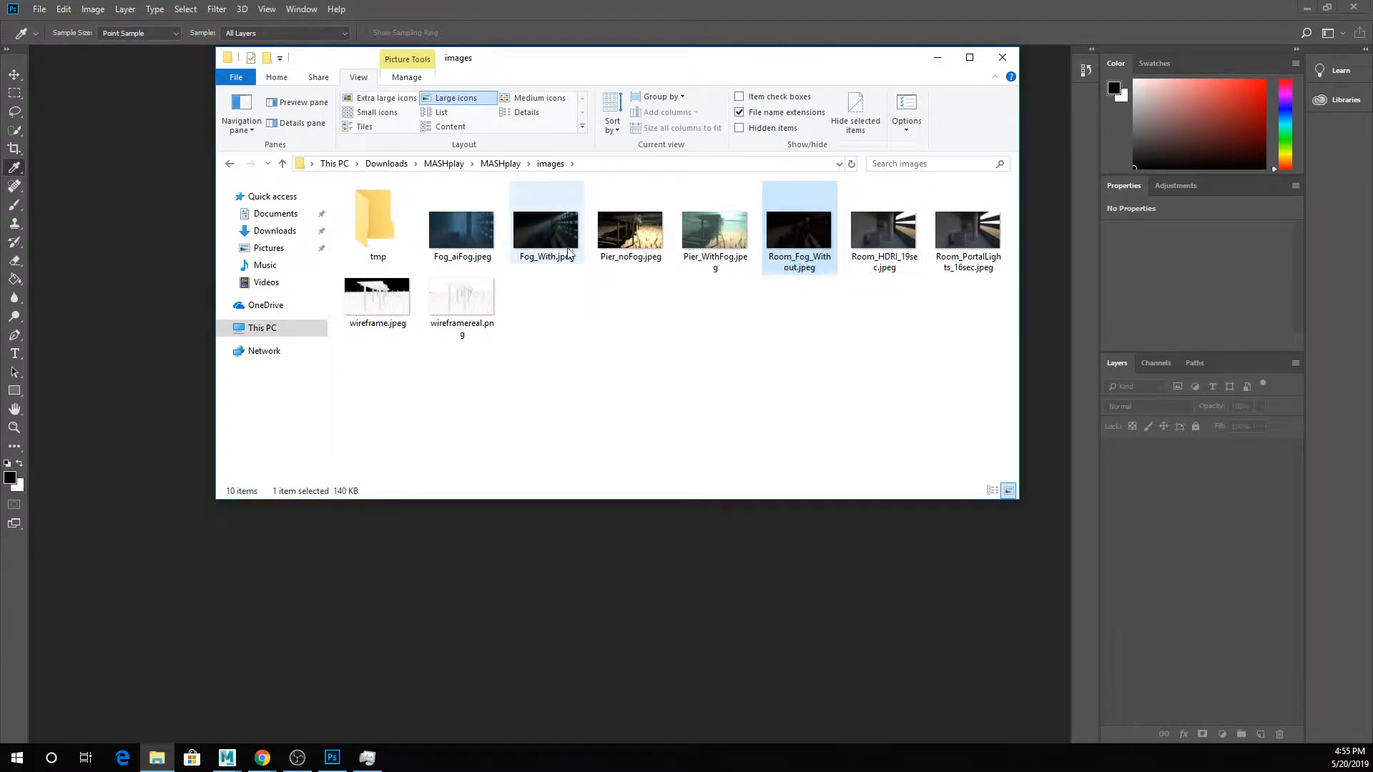
ctrl+click(554, 243)
ctrl+click(475, 237)
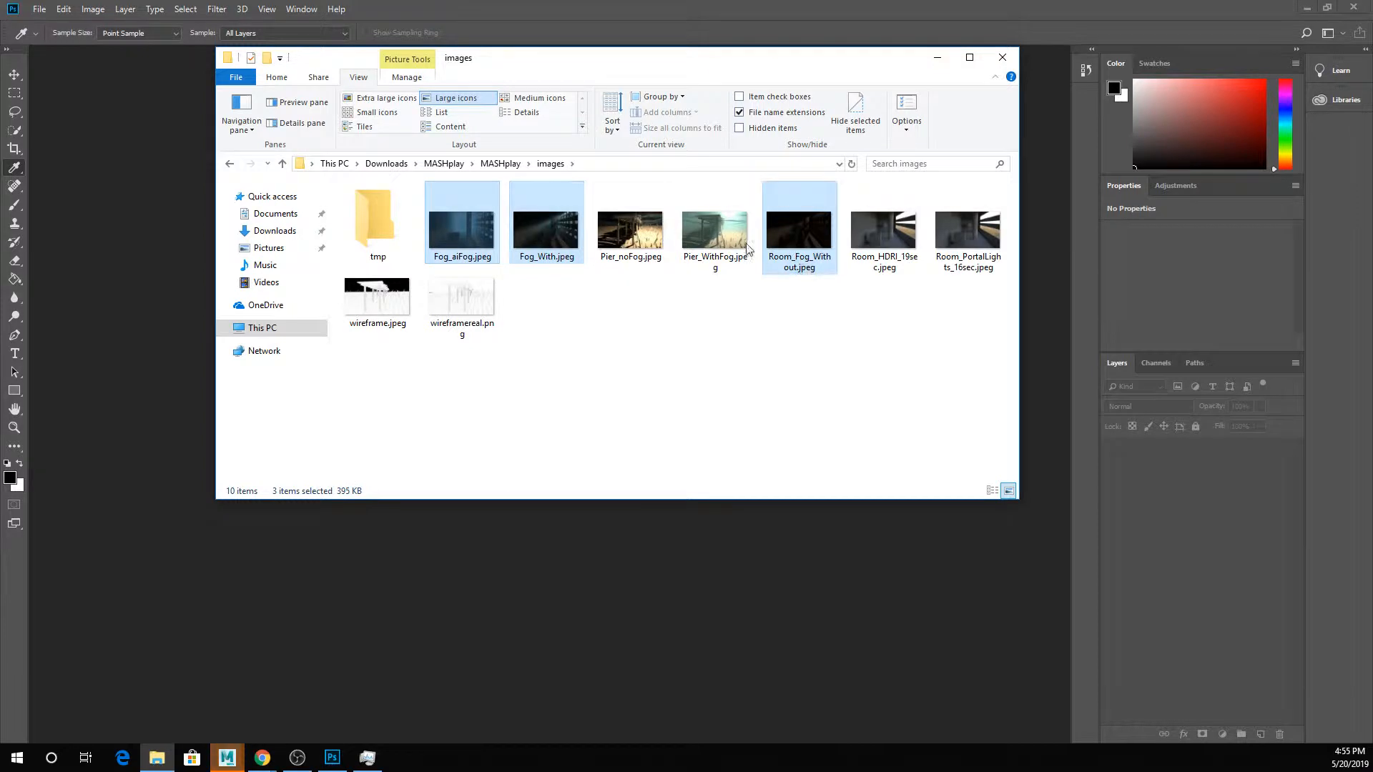
drag(547, 229, 248, 240)
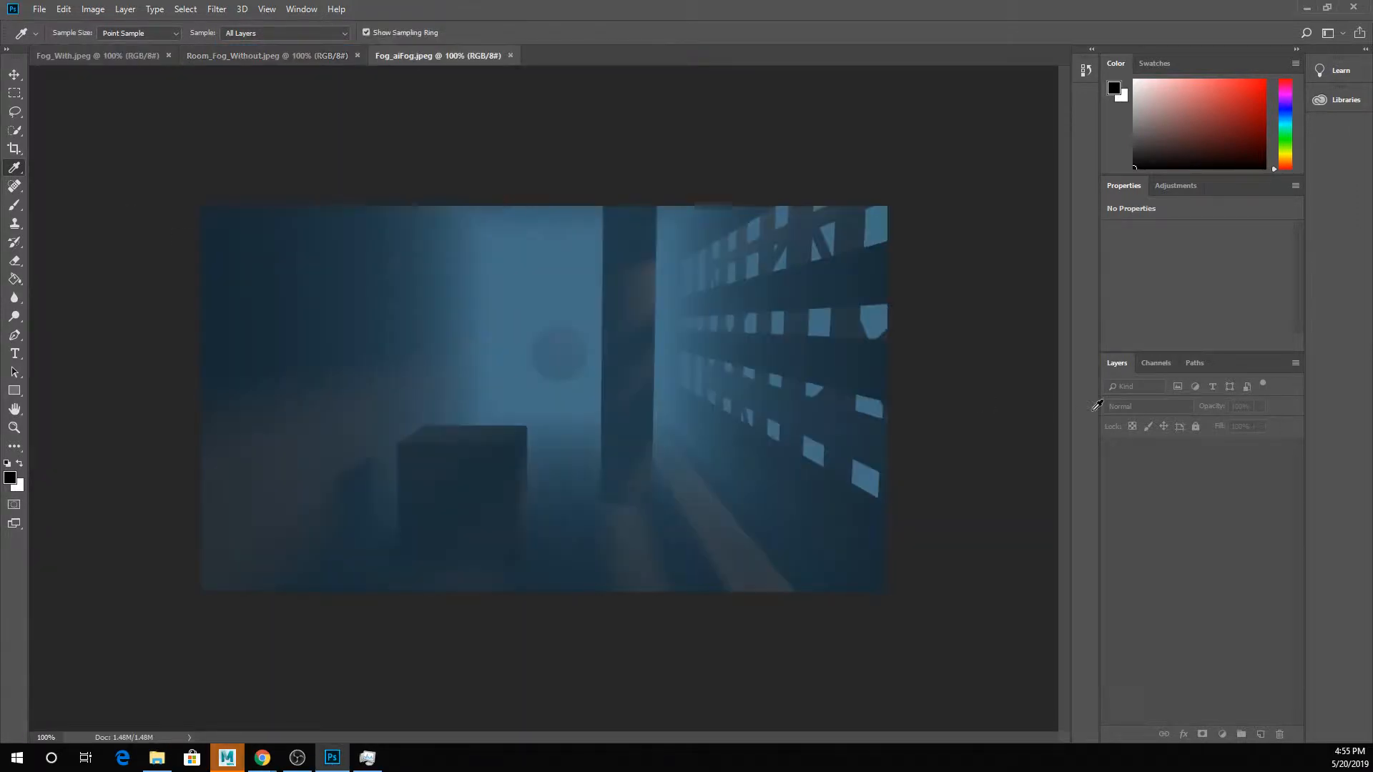
Compare the room renders by viewing Room_Fog_Without.jpeg, Fog_aiFog.jpeg and Fog_With.jpeg in turn.
click(272, 54)
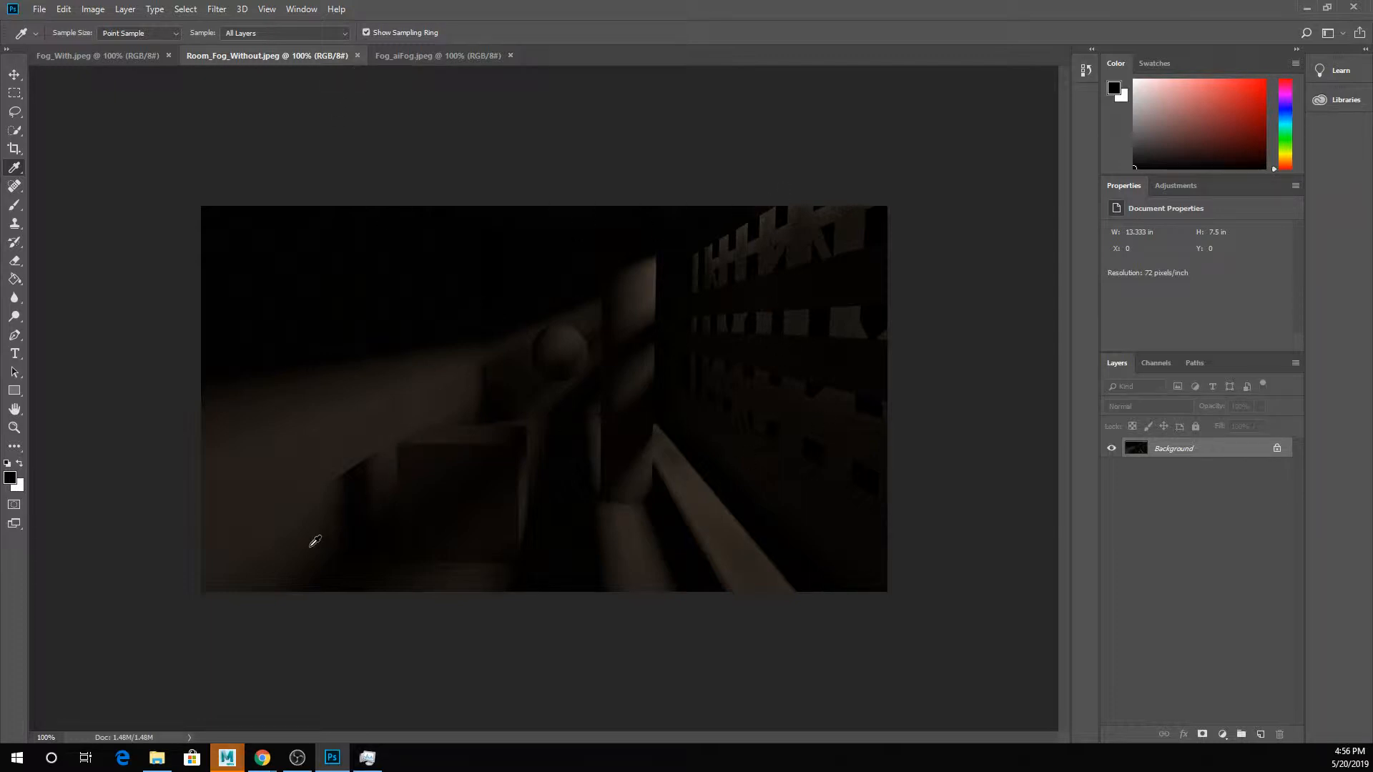
click(415, 60)
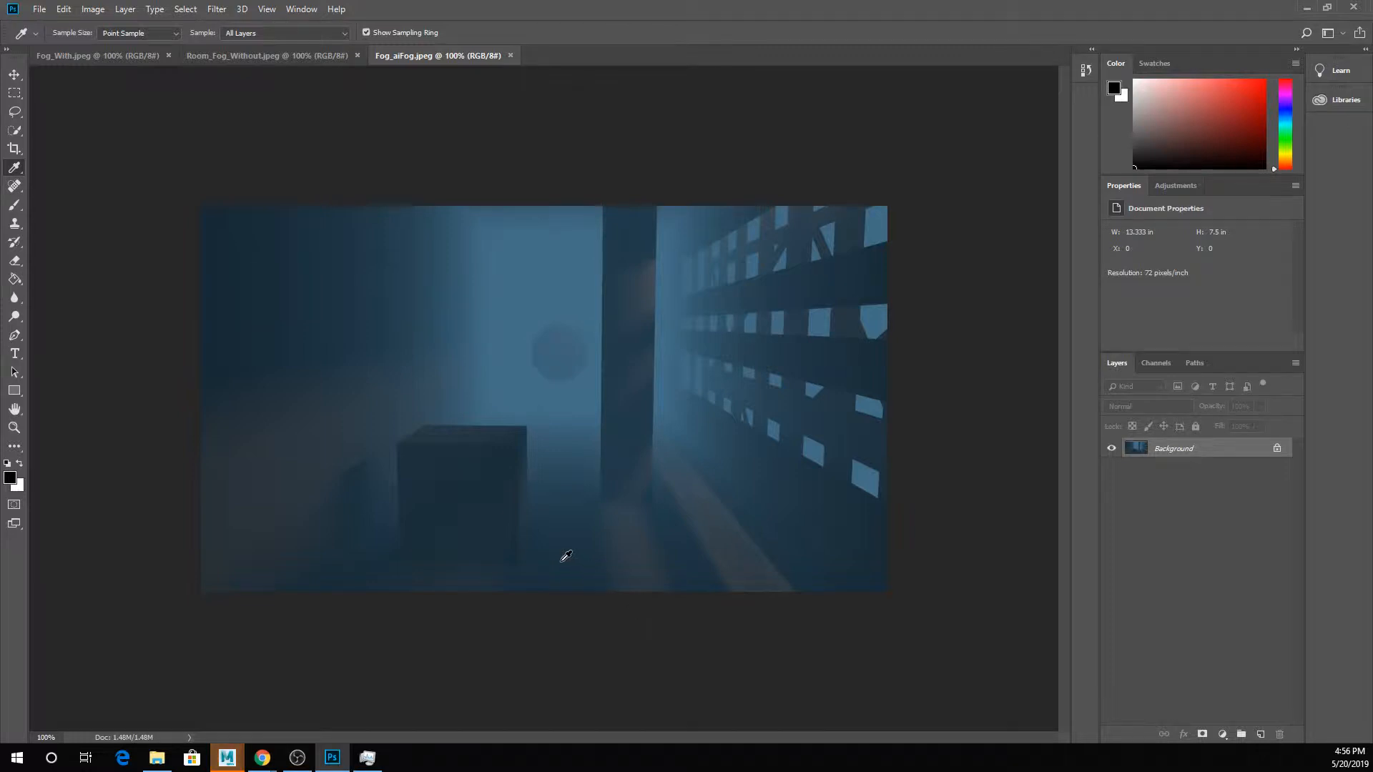
click(118, 63)
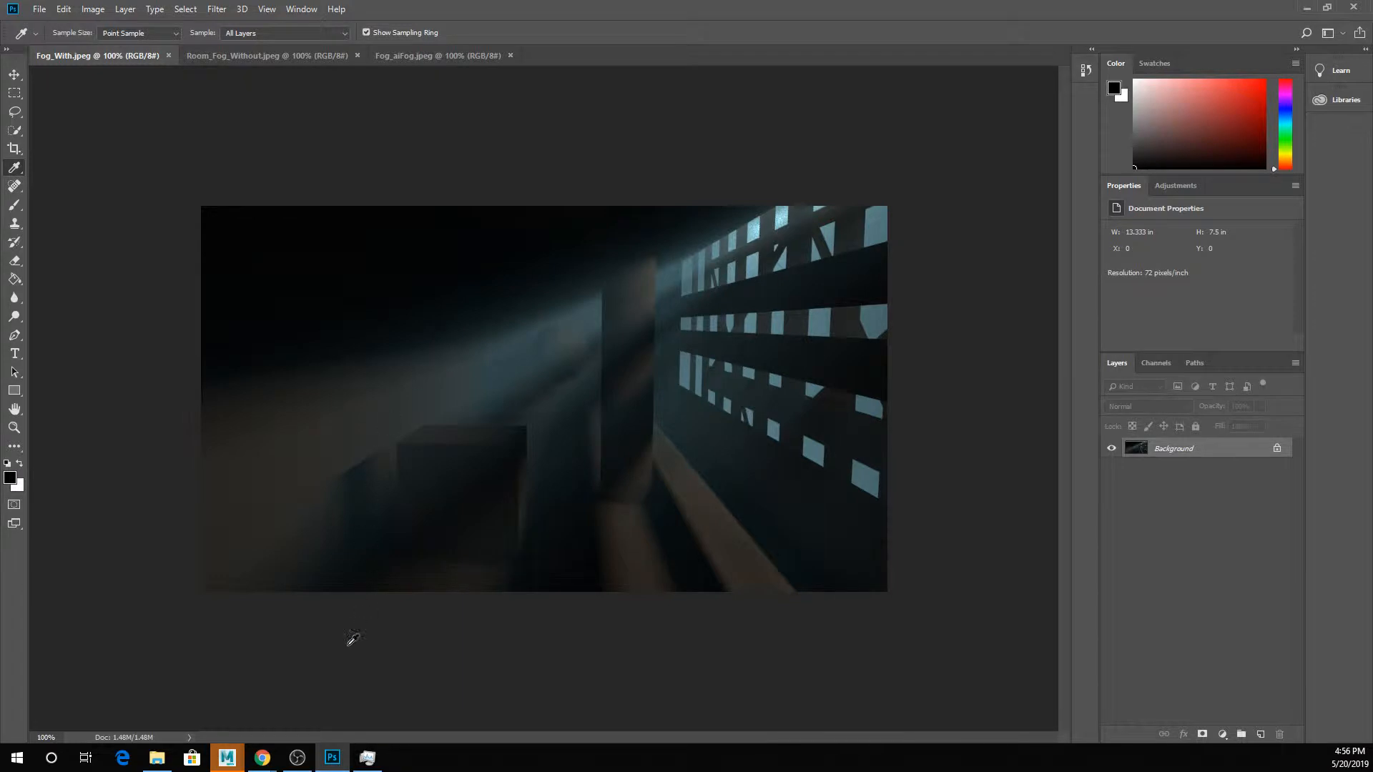
Place Pier_WithFog.jpeg and Pier_noFog.jpeg from the images folder as layers in the Fog_With.jpeg document.
click(156, 758)
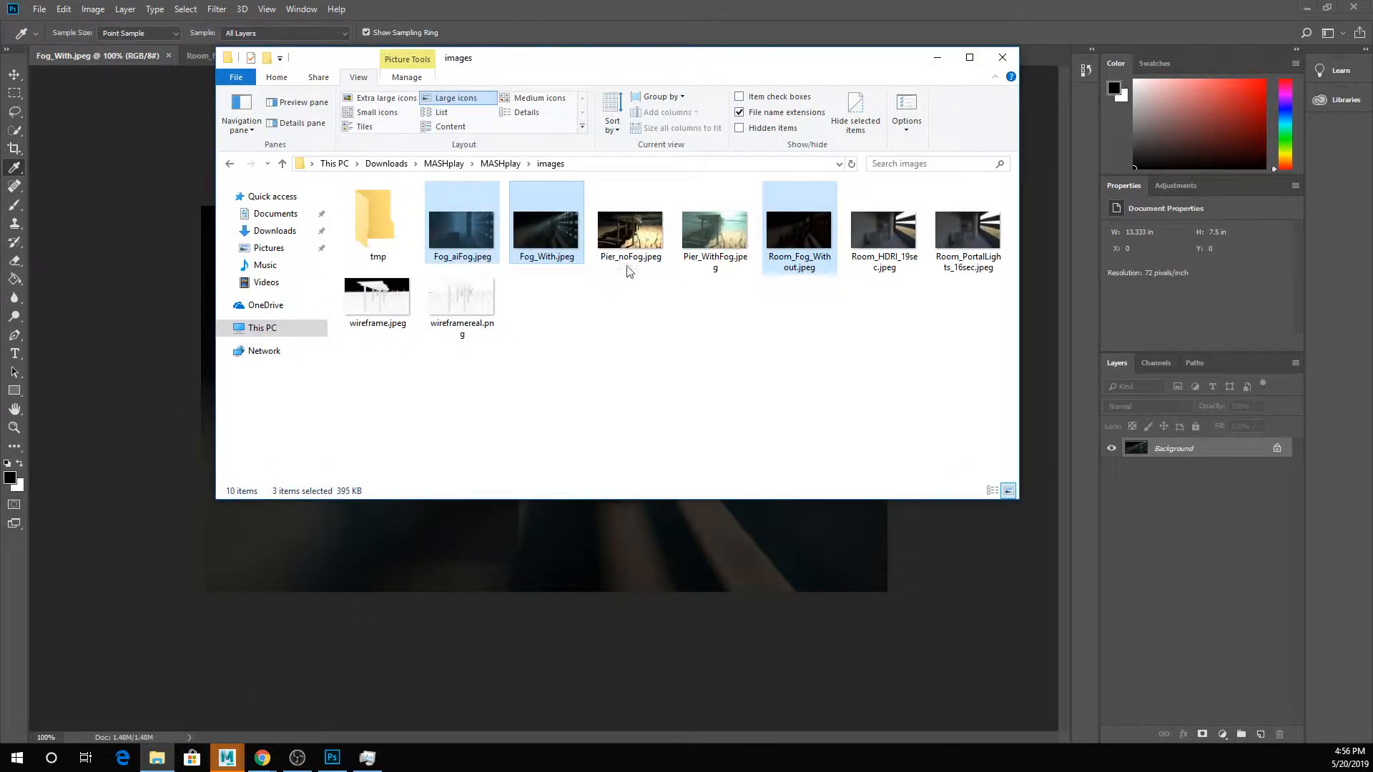
click(630, 236)
shift+click(715, 236)
drag(715, 236, 619, 538)
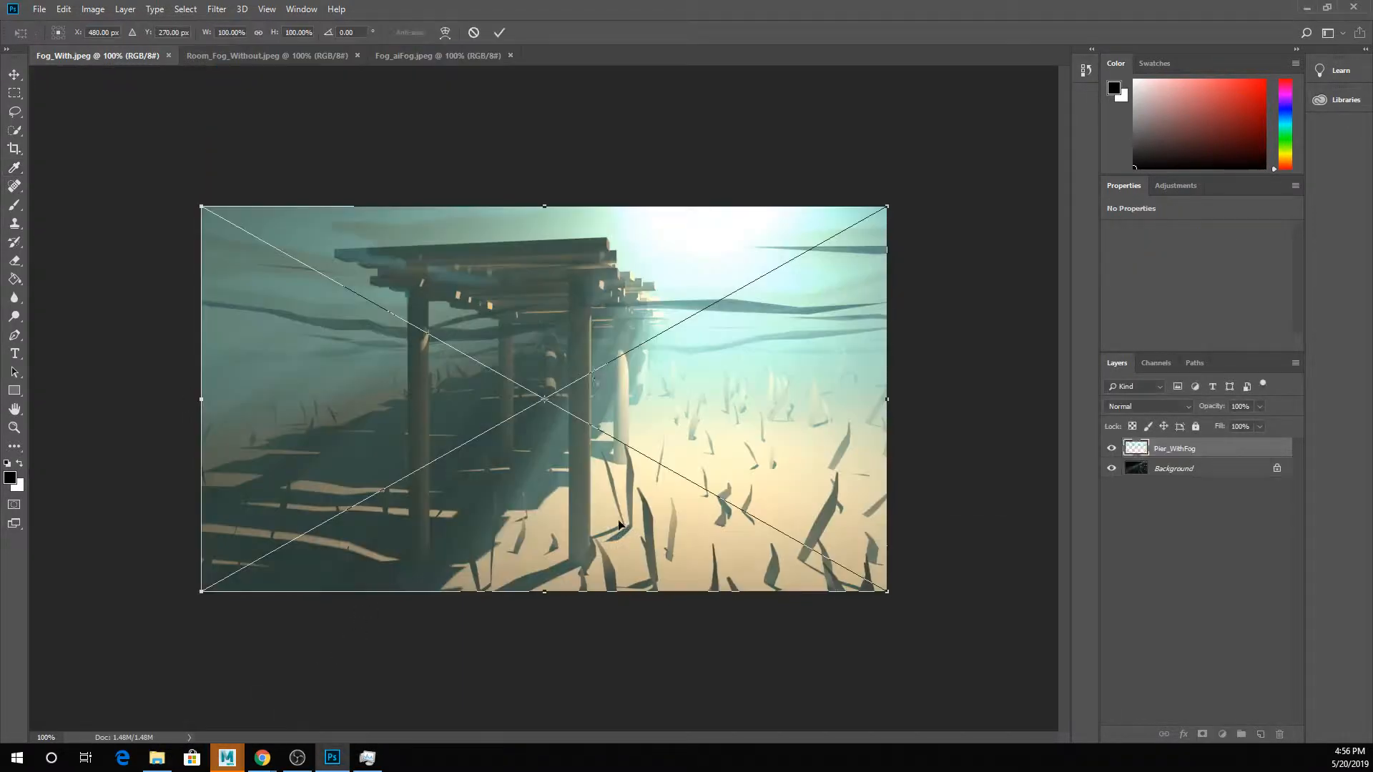
key(Return)
key(Return)
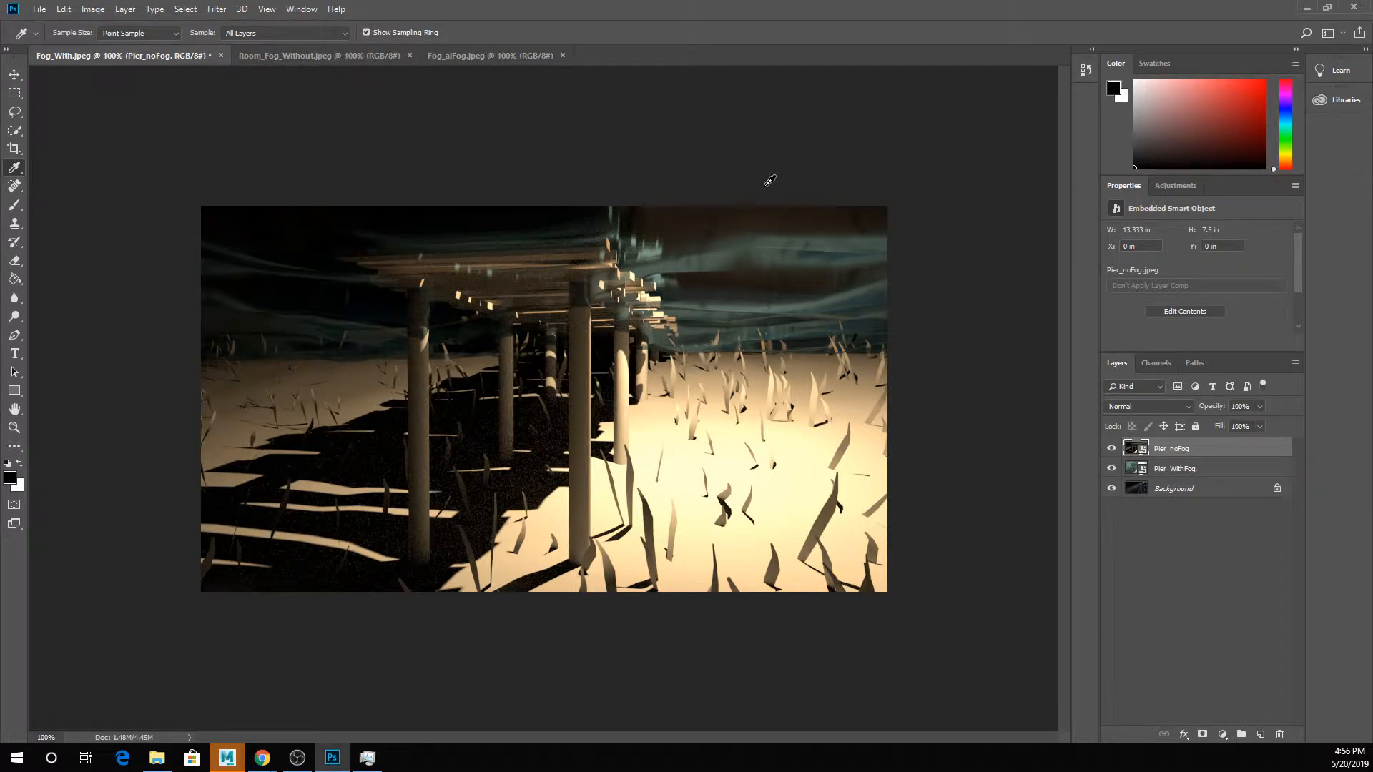
Compare the pier with and without fog at 200% zoom by toggling the Pier_noFog layer's visibility.
click(1111, 448)
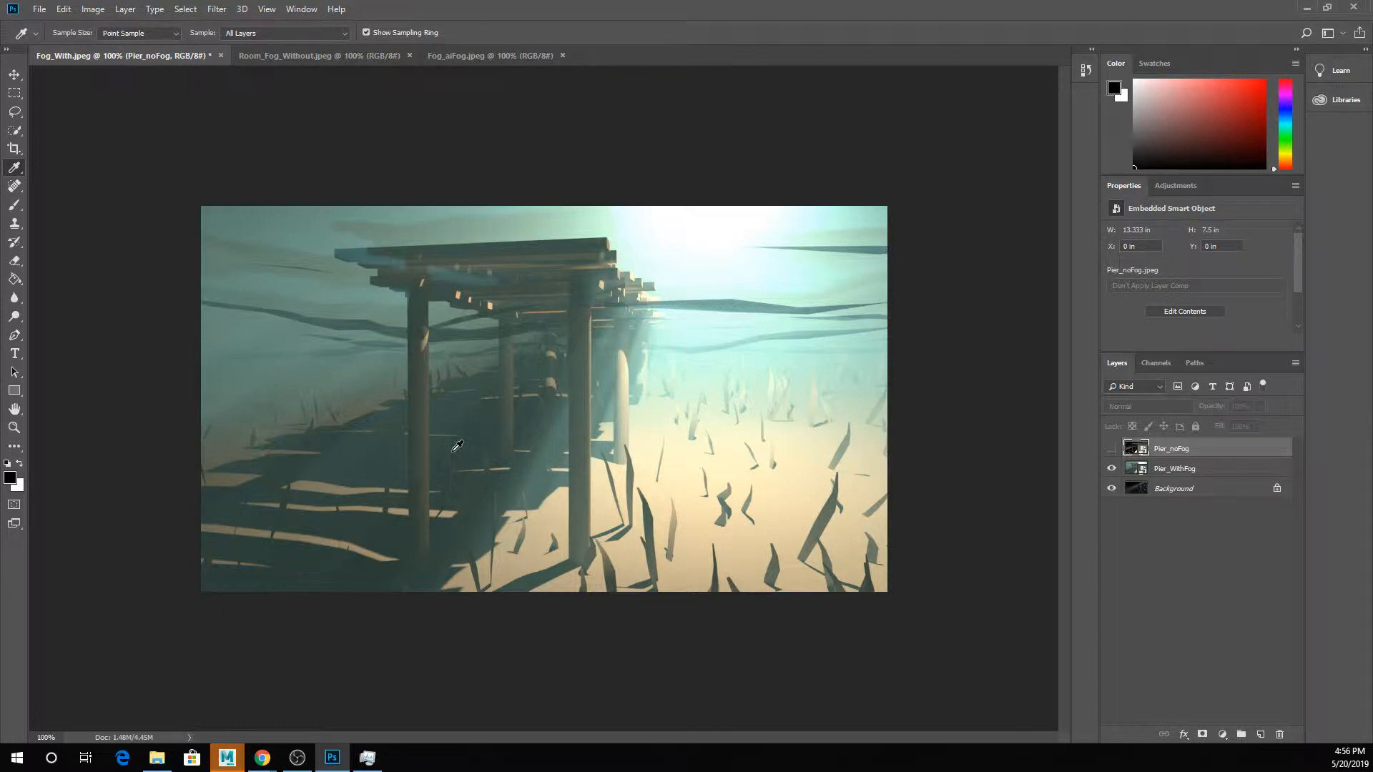
key(ctrl+plus)
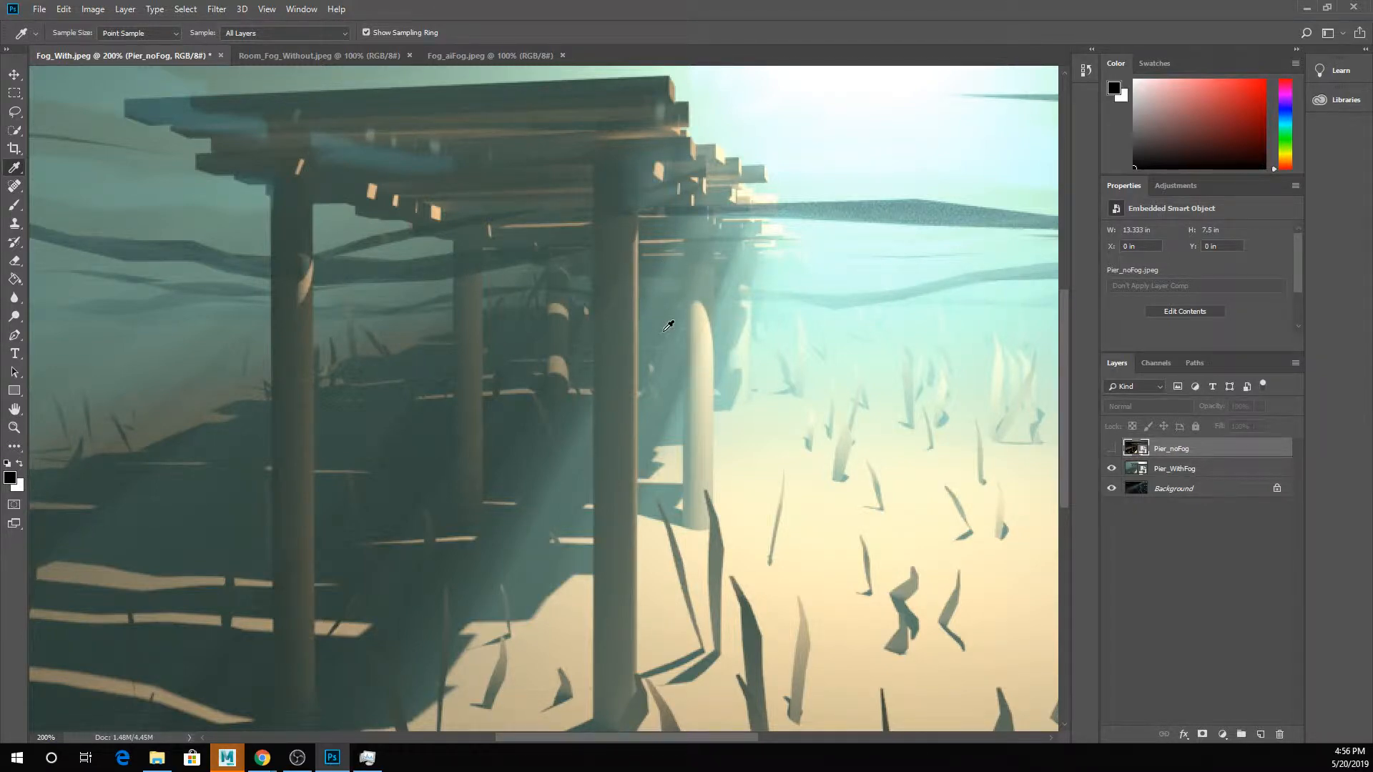
click(1112, 449)
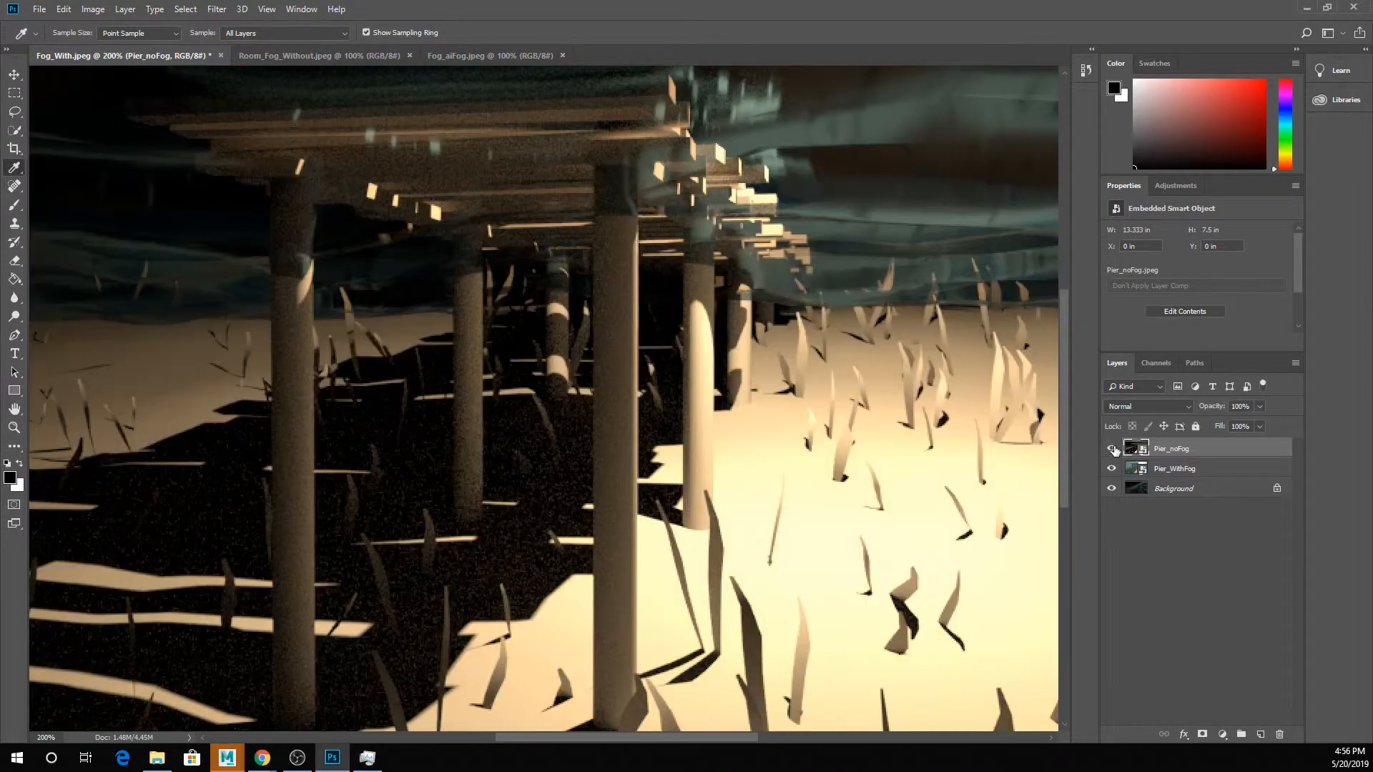
click(1112, 449)
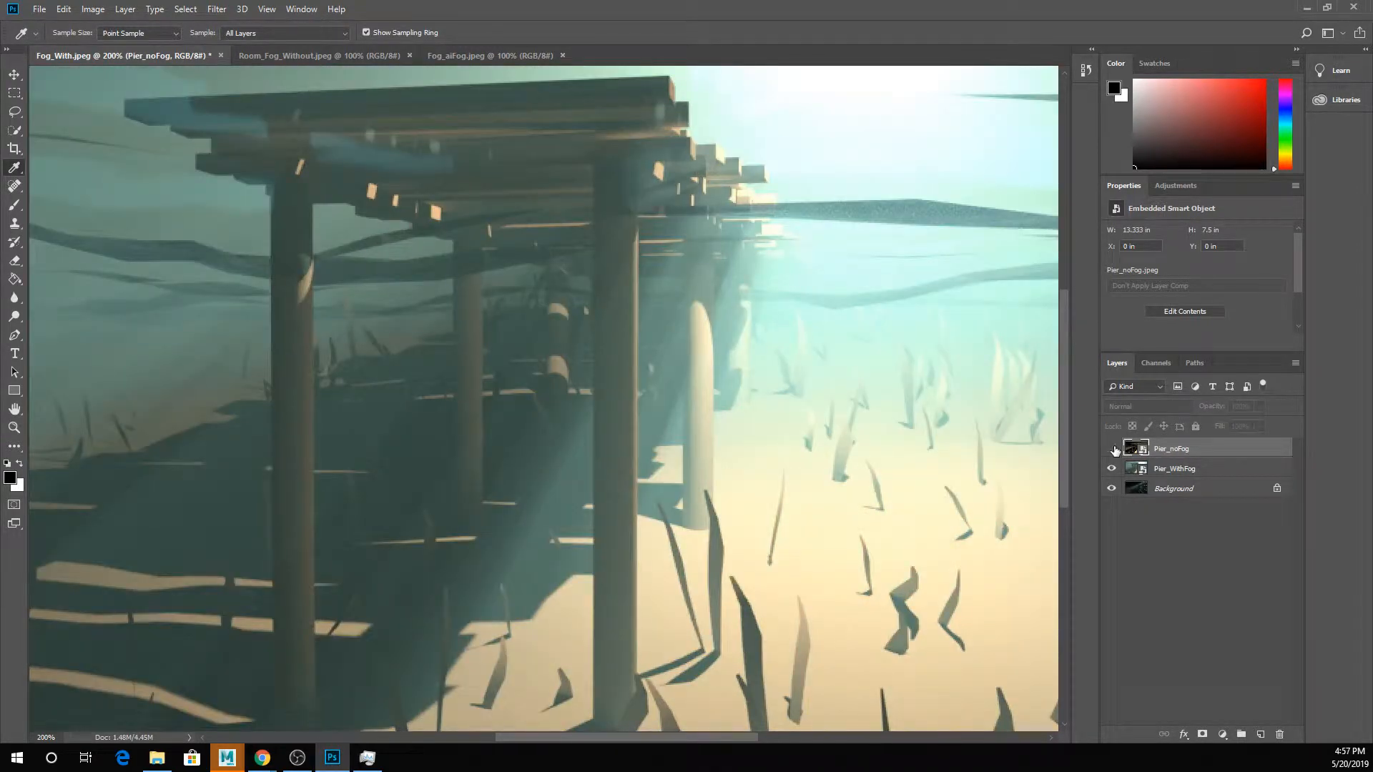
click(1112, 449)
click(1111, 449)
Switch from Photoshop to the empty Maya scene, leaving the scene file browser without opening anything.
click(1307, 7)
click(755, 538)
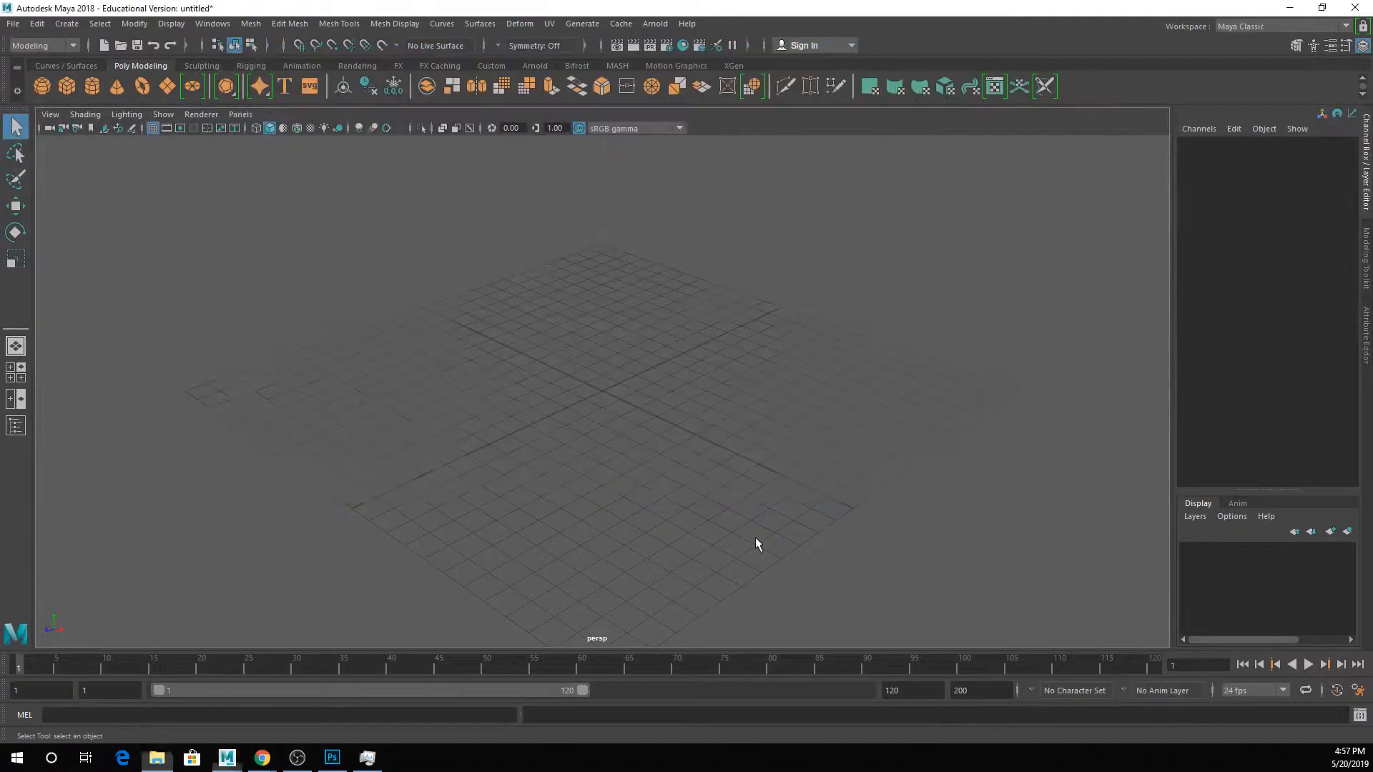
key(ctrl+s)
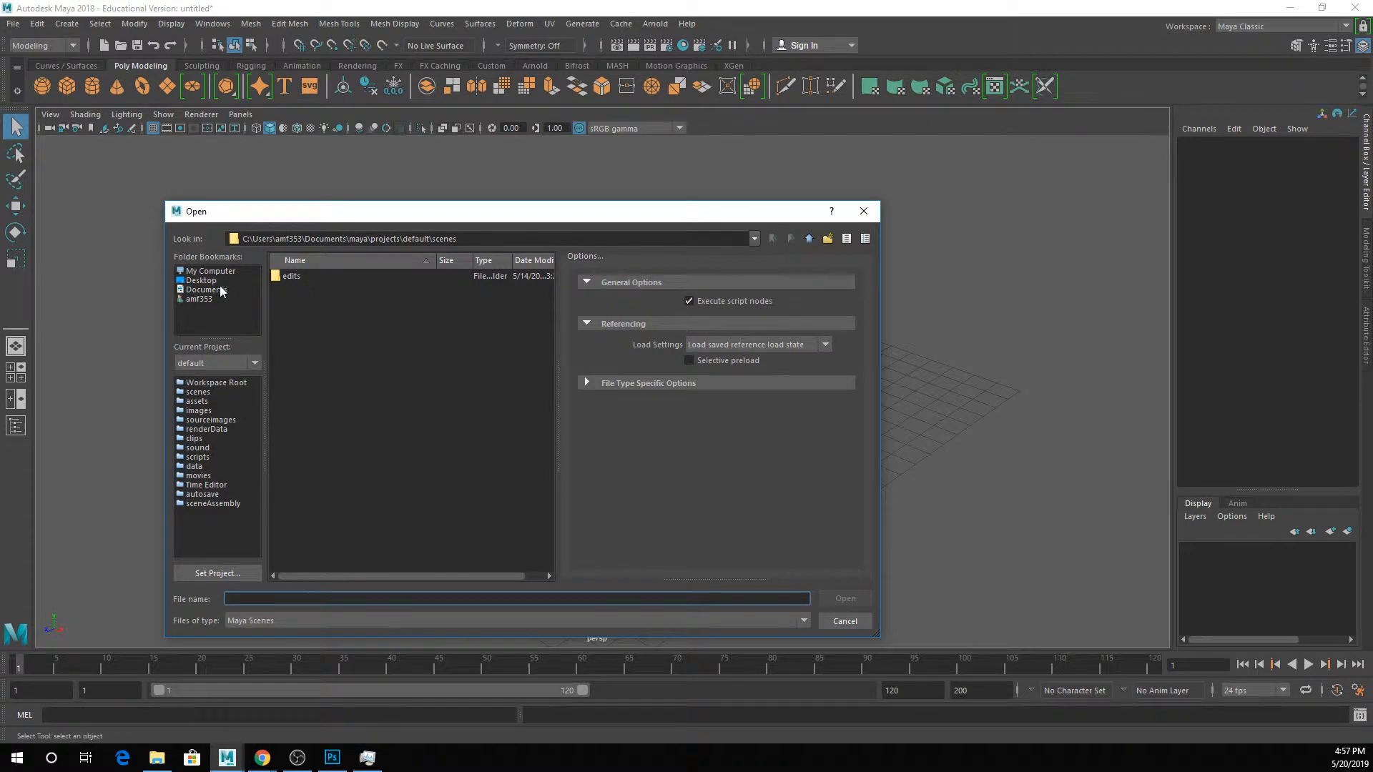
click(864, 211)
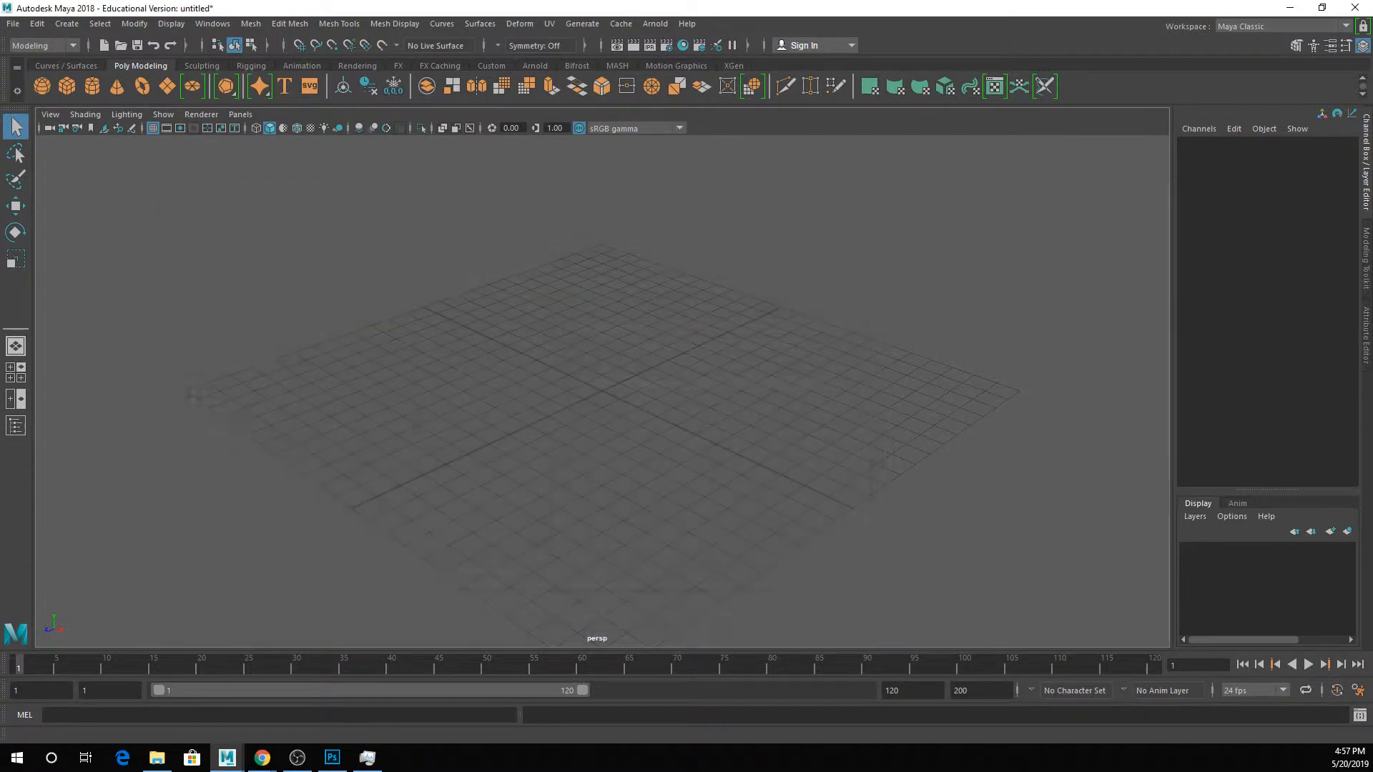
Set the Maya project to the inner MASHplay folder under Downloads\MASHplay.
click(13, 24)
click(101, 515)
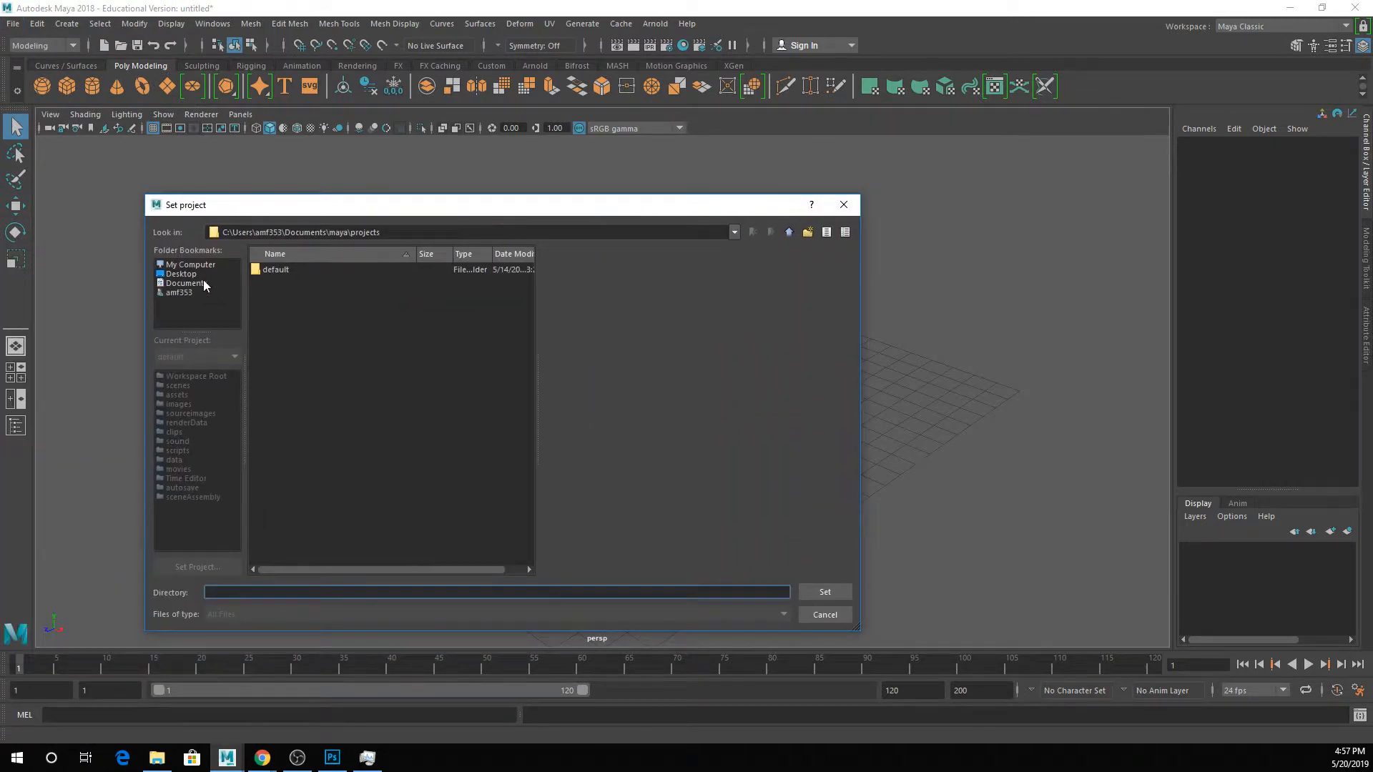
click(203, 283)
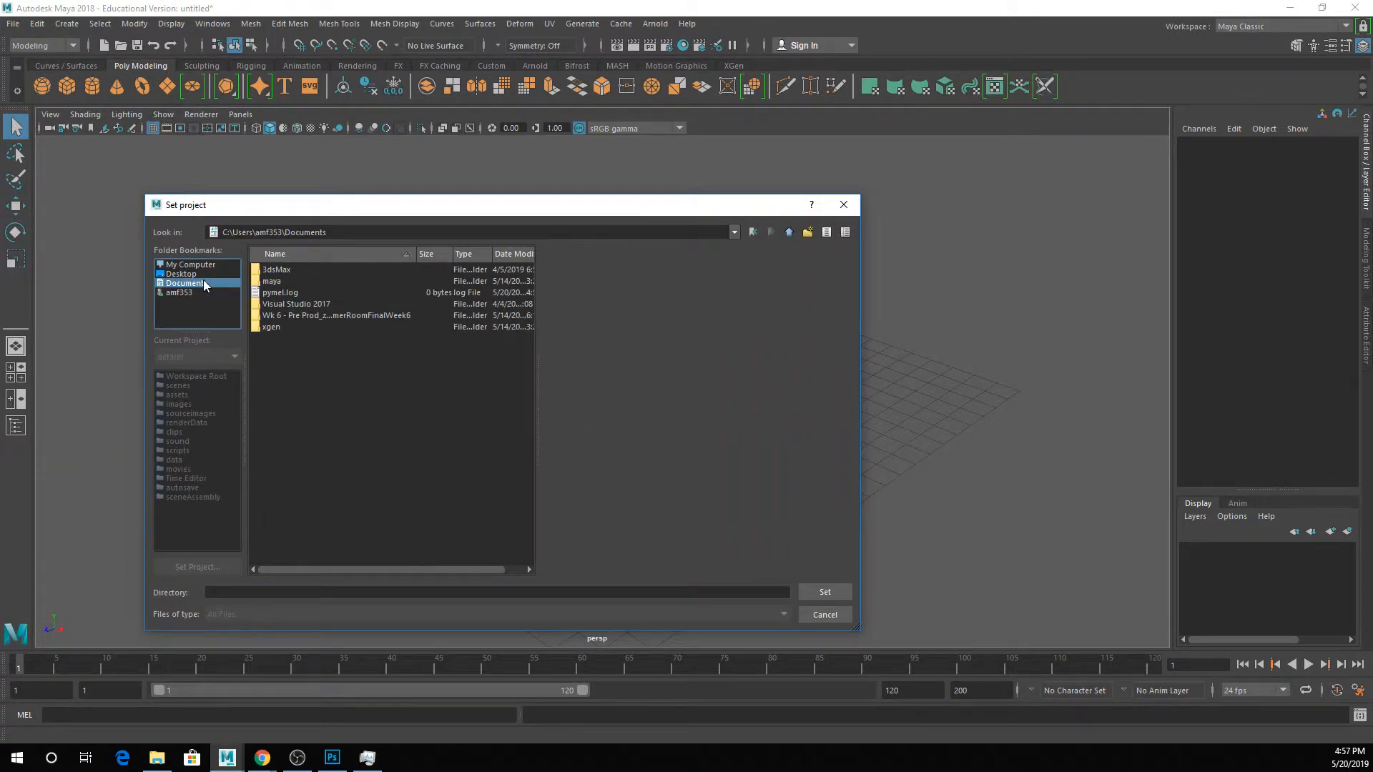
click(191, 274)
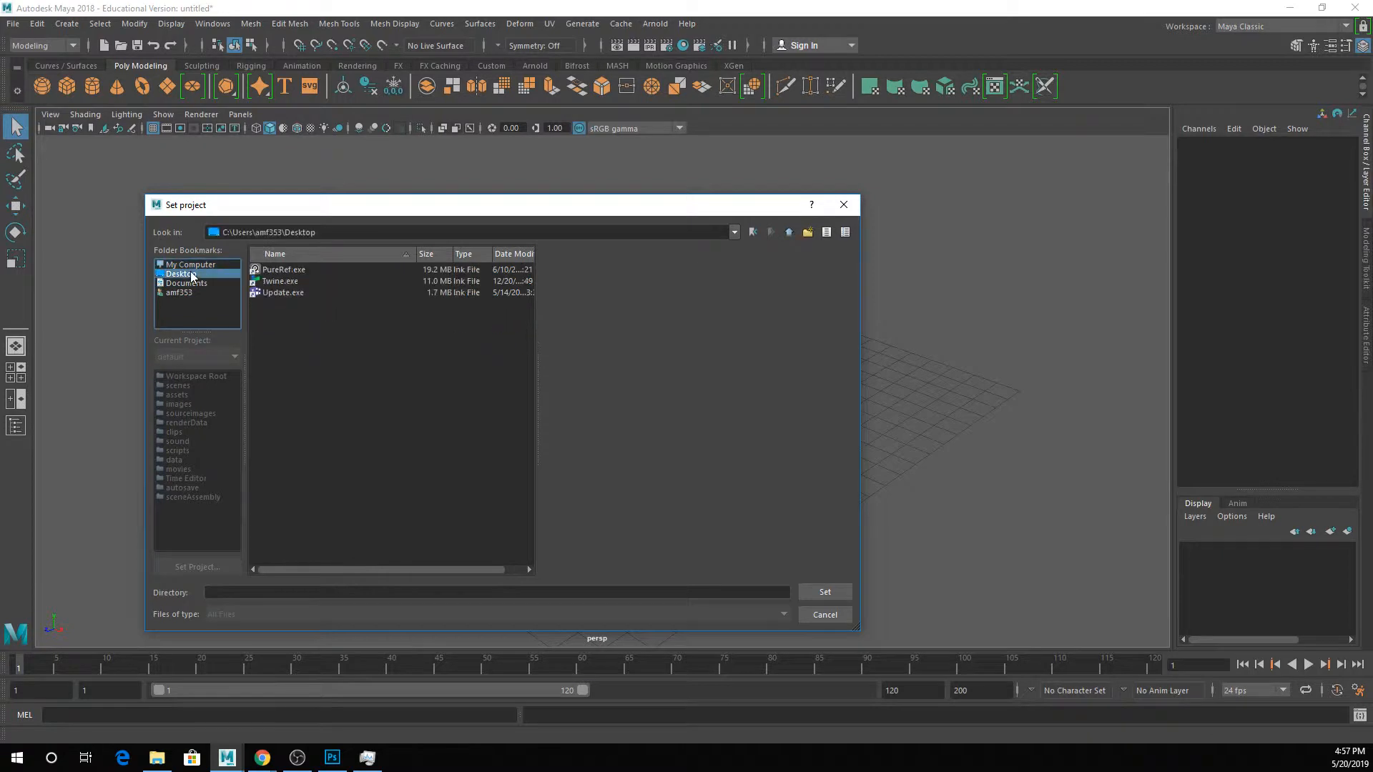
click(206, 285)
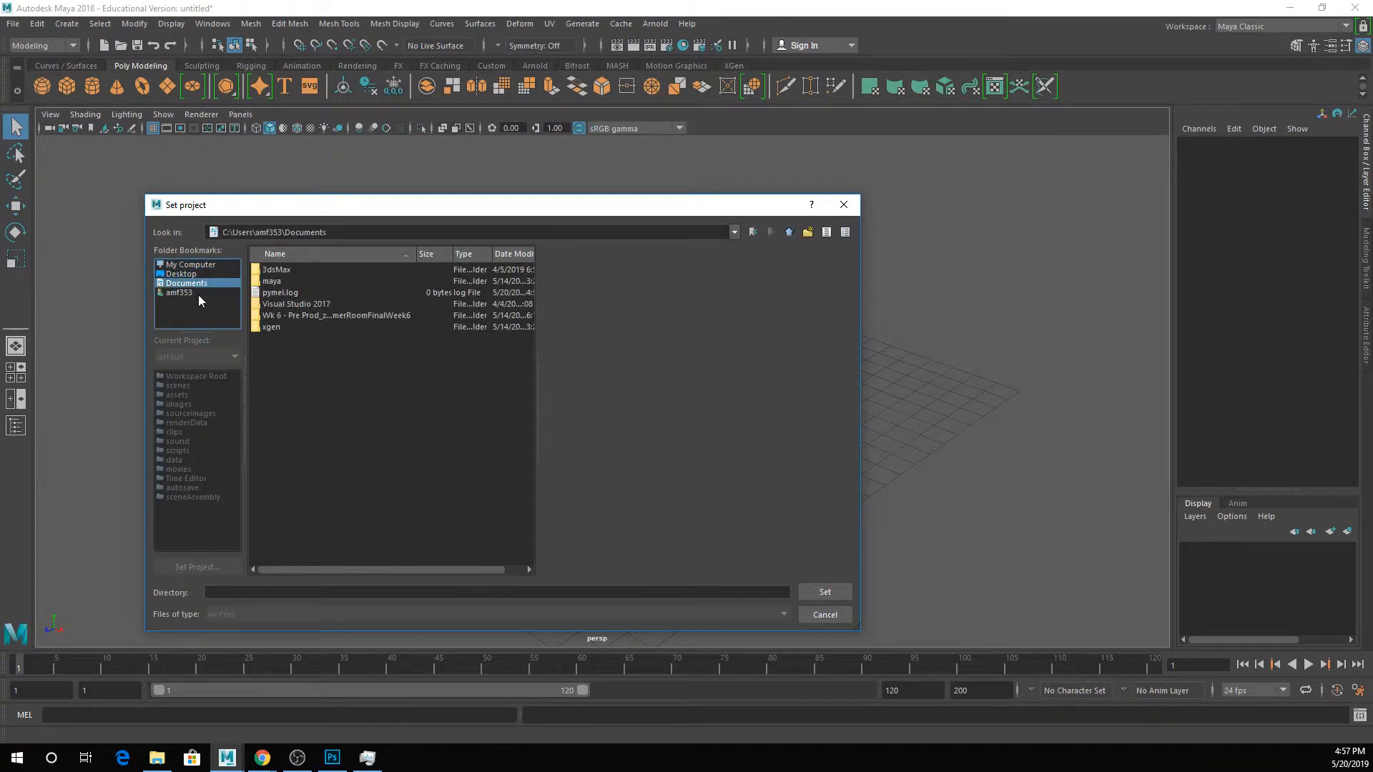
click(191, 294)
click(282, 315)
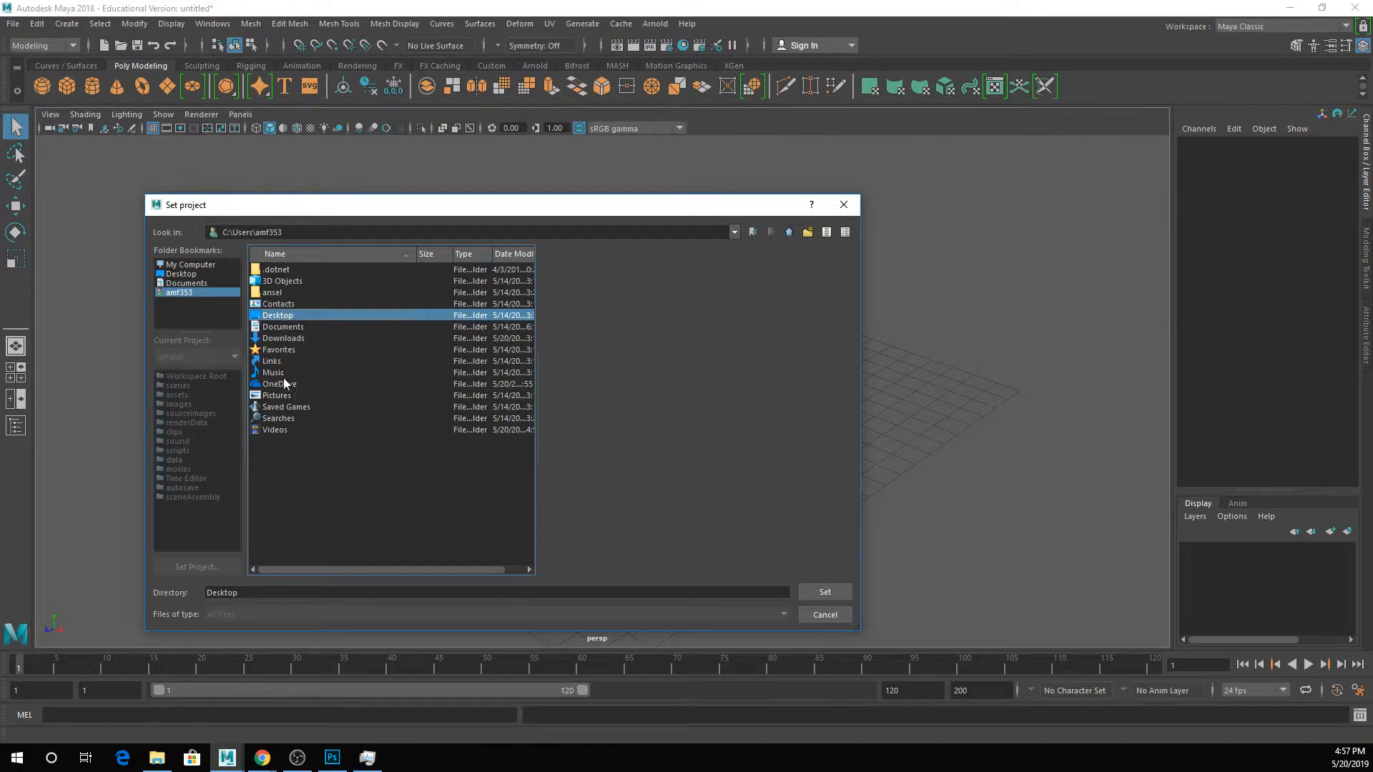
double_click(283, 338)
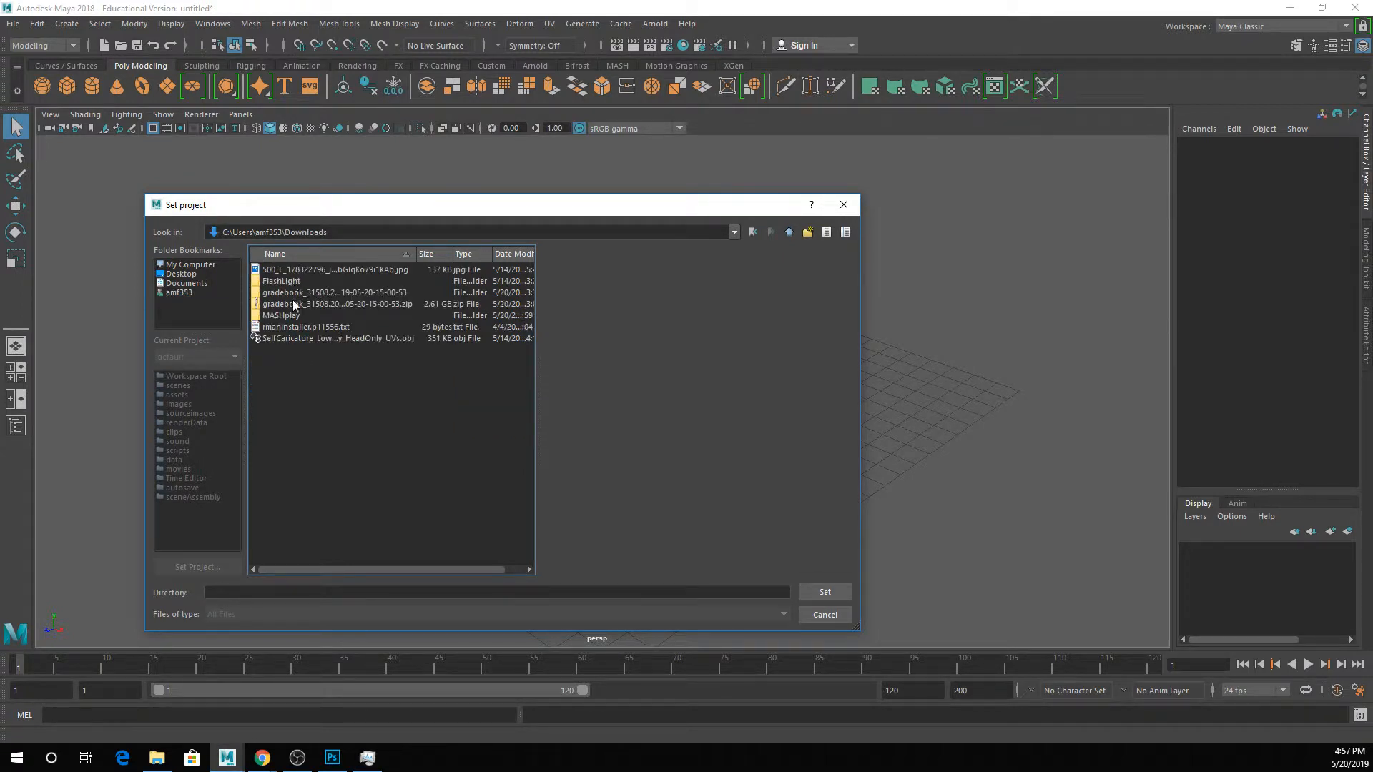
double_click(288, 316)
double_click(279, 272)
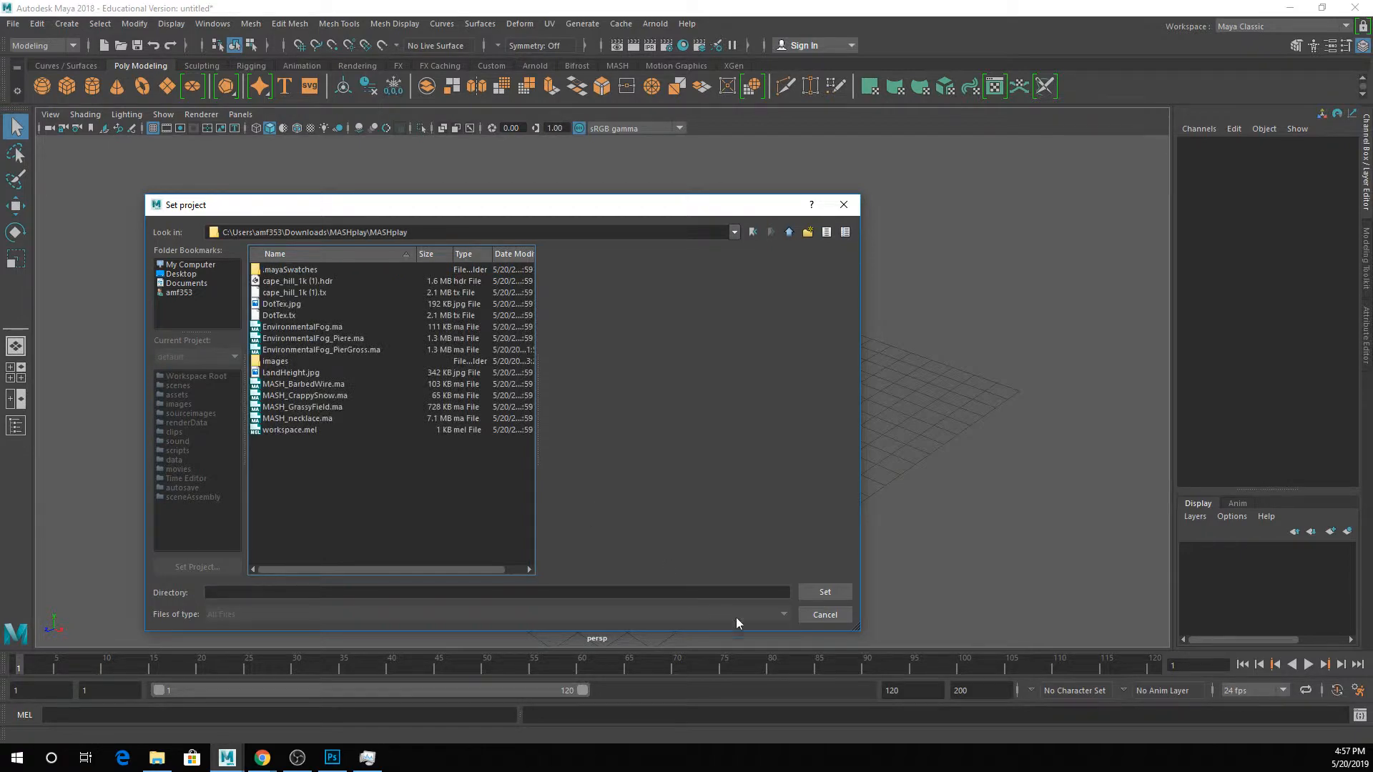
click(822, 593)
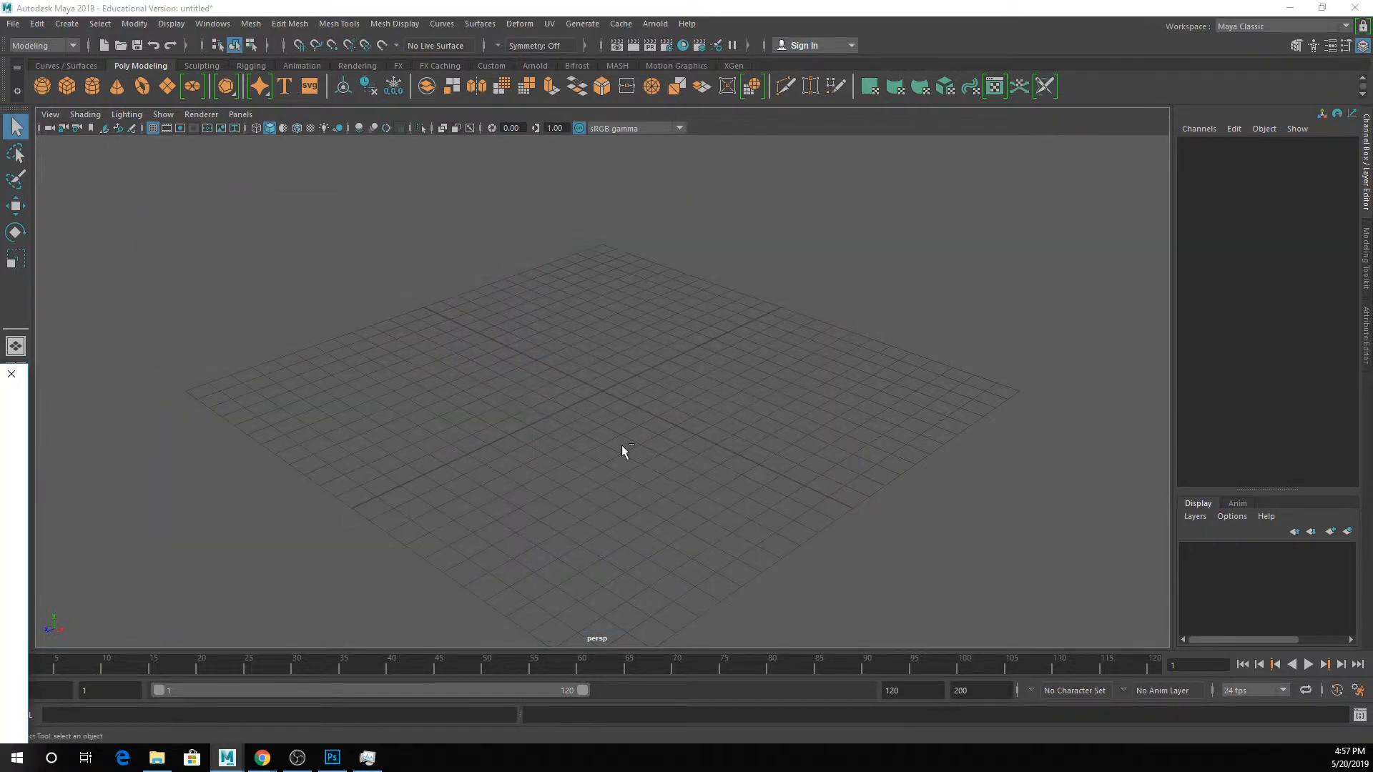
Open the scene EnvironmentalFog.ma from the project folder and display it shaded.
key(ctrl+o)
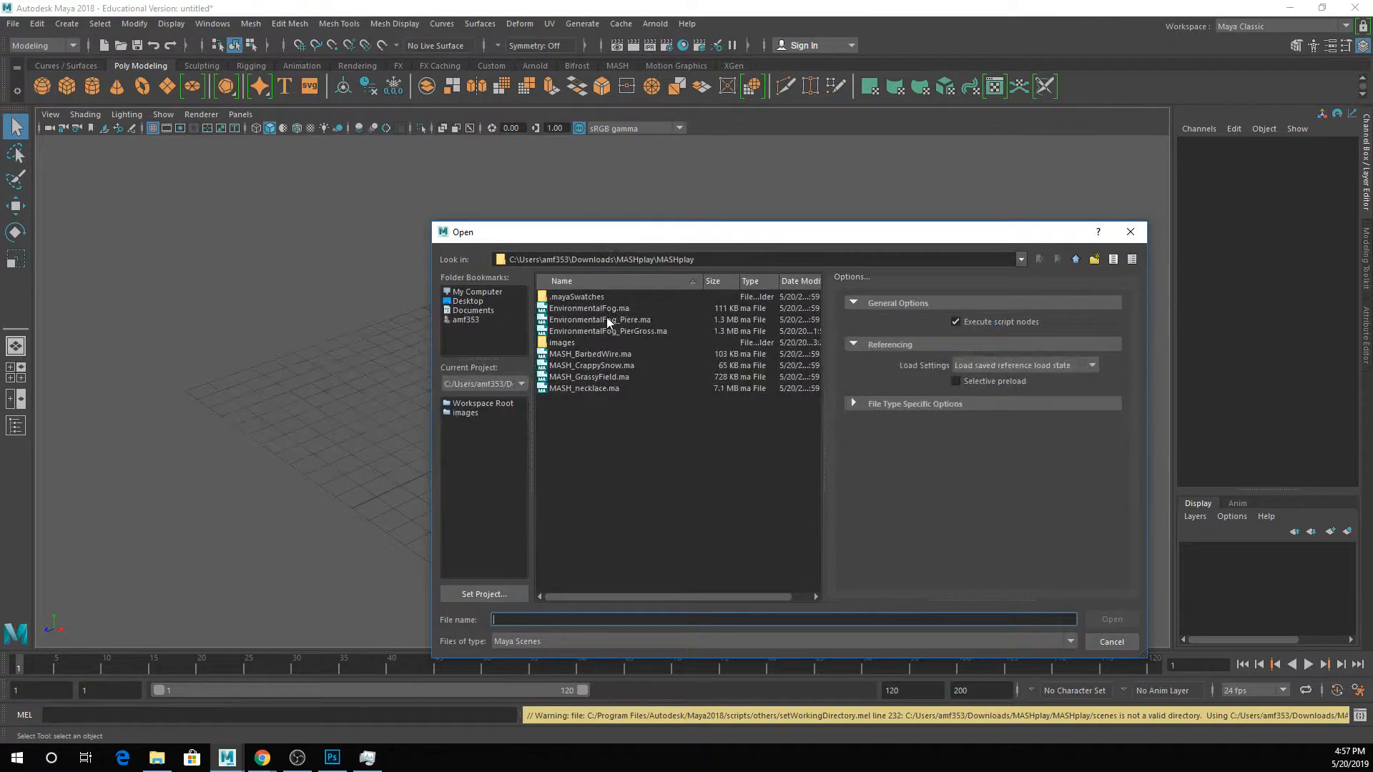
double_click(594, 309)
click(679, 382)
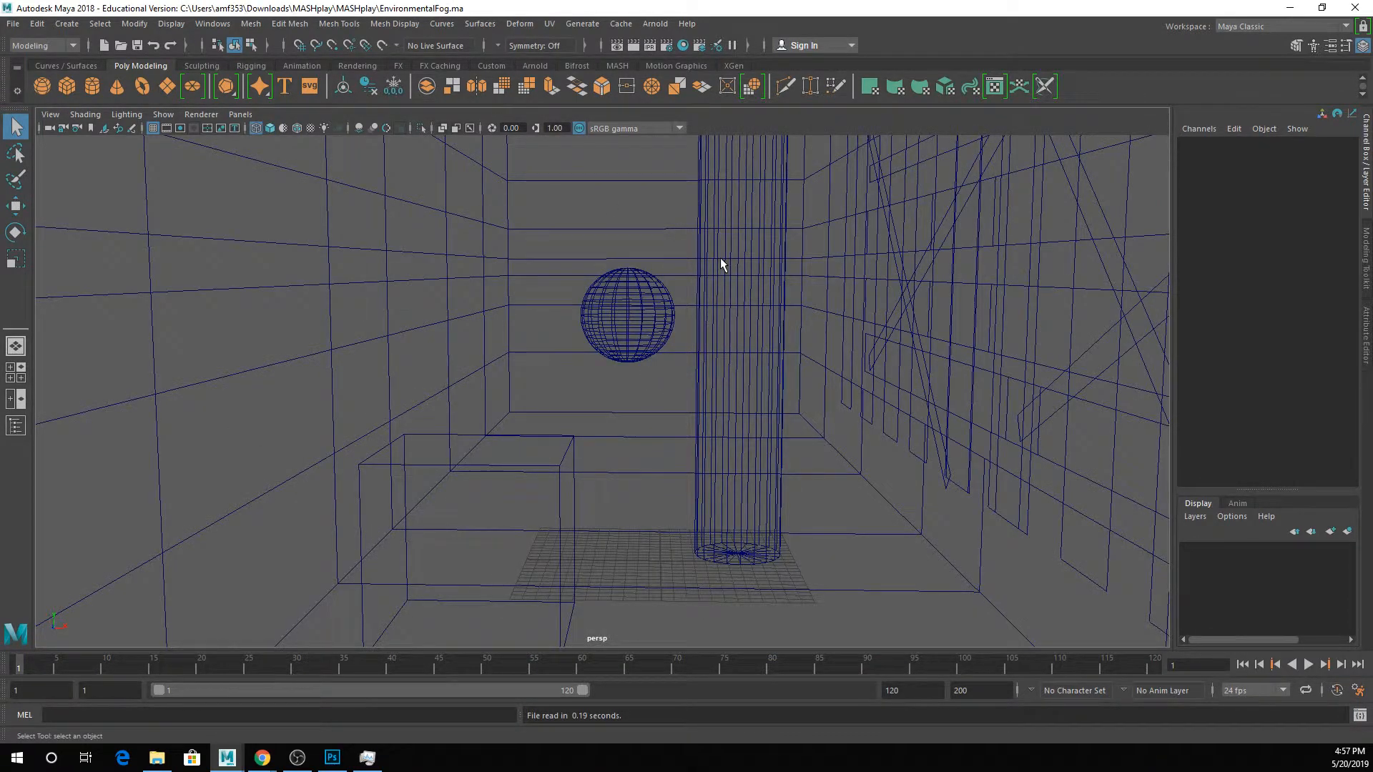
key(5)
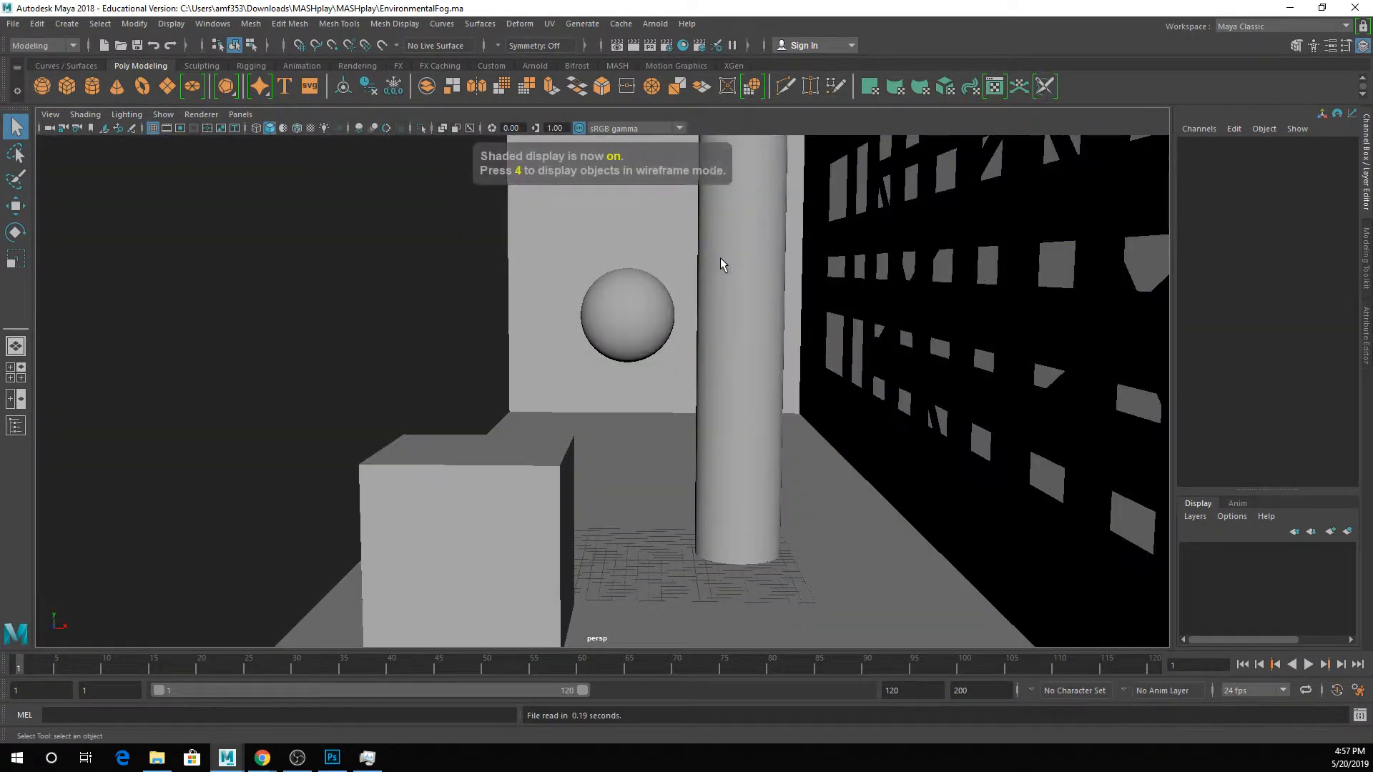
Render the perspective view in Arnold RenderView, move the render window off the scene objects, and stop the render.
click(656, 24)
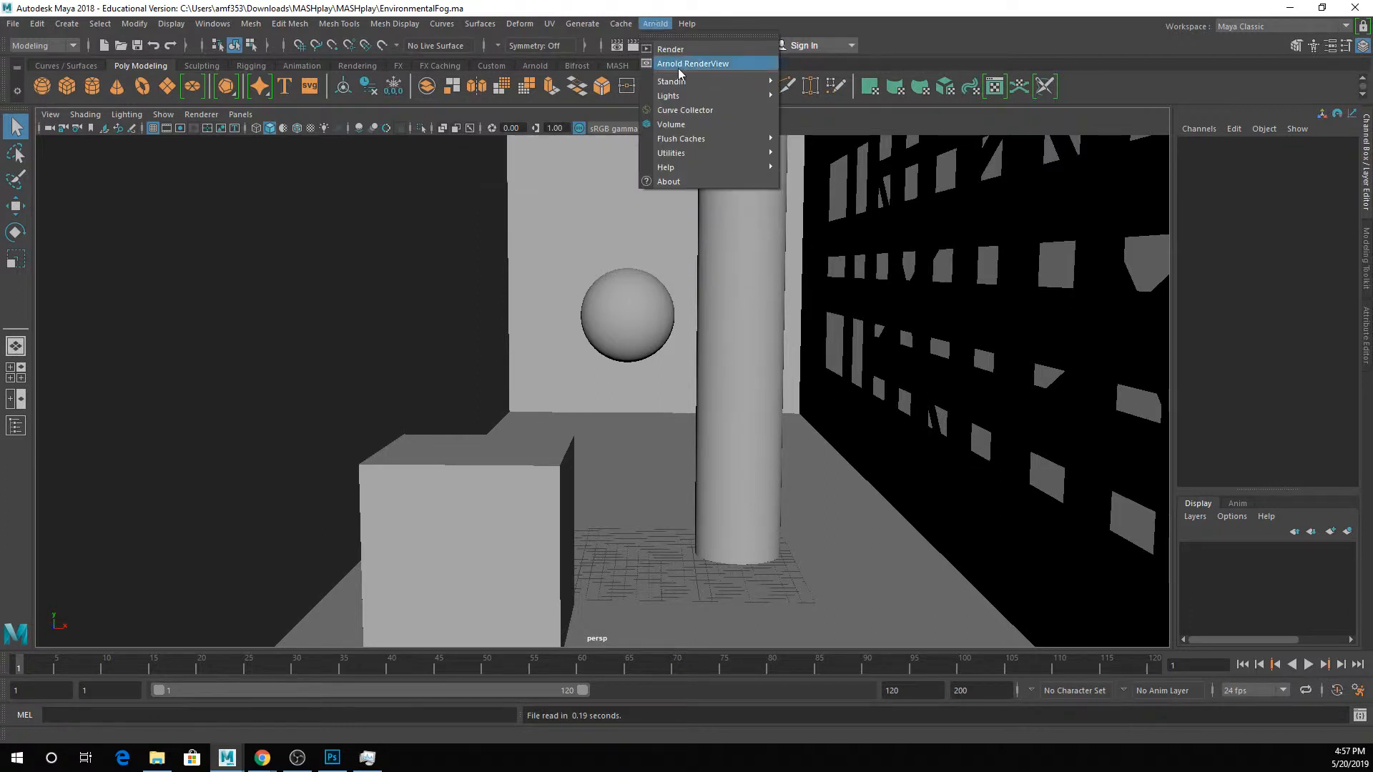
click(677, 65)
click(1298, 157)
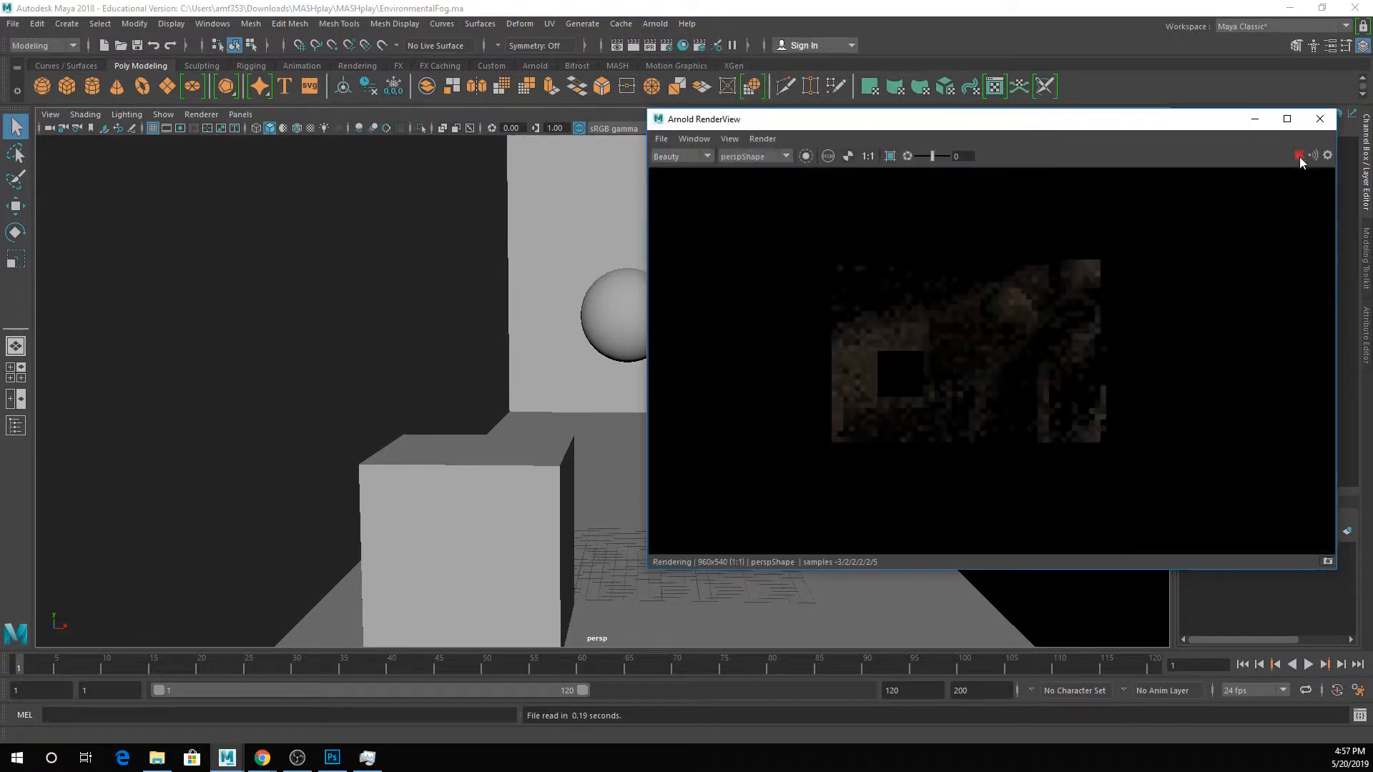
drag(1012, 130, 442, 124)
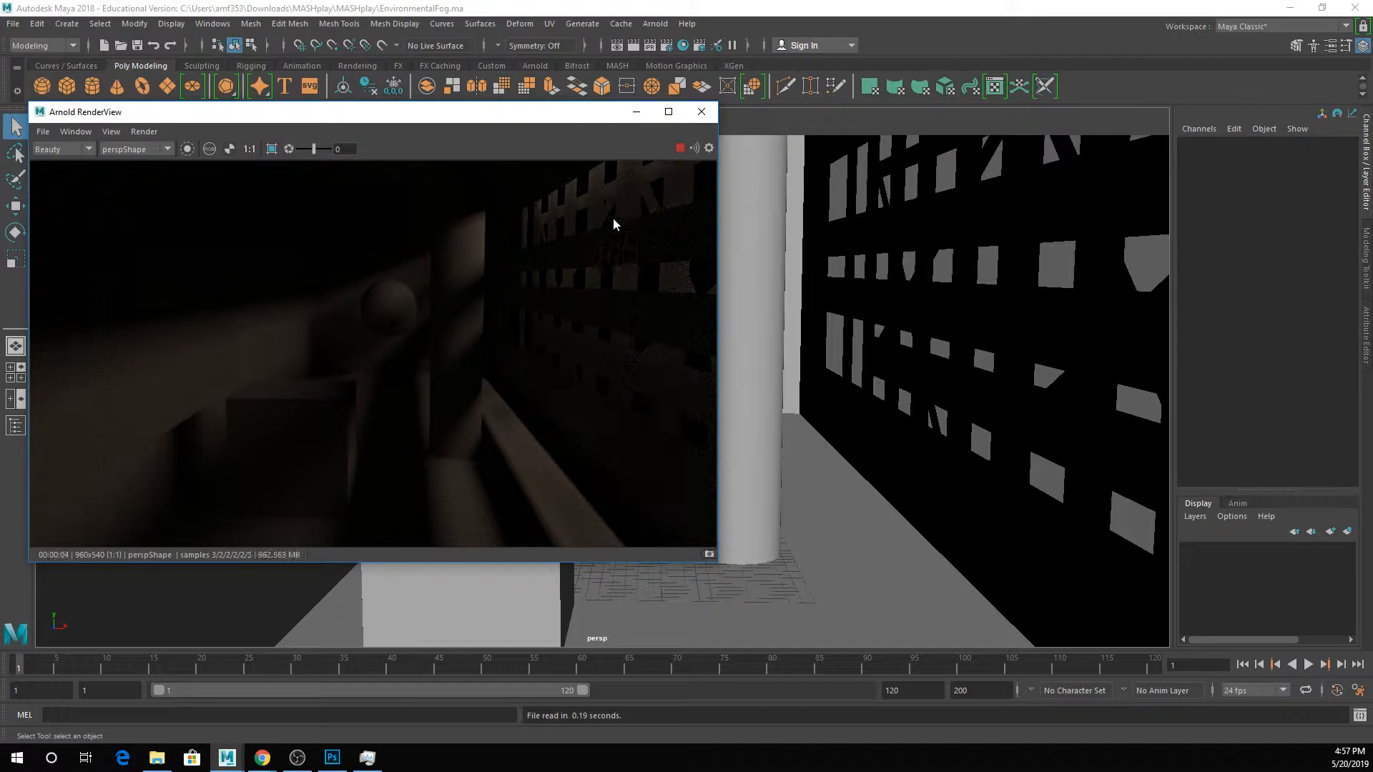
click(680, 148)
Clear the render window from the viewport and inspect the light outside the perforated wall of the room.
scroll(939, 323, up, 3)
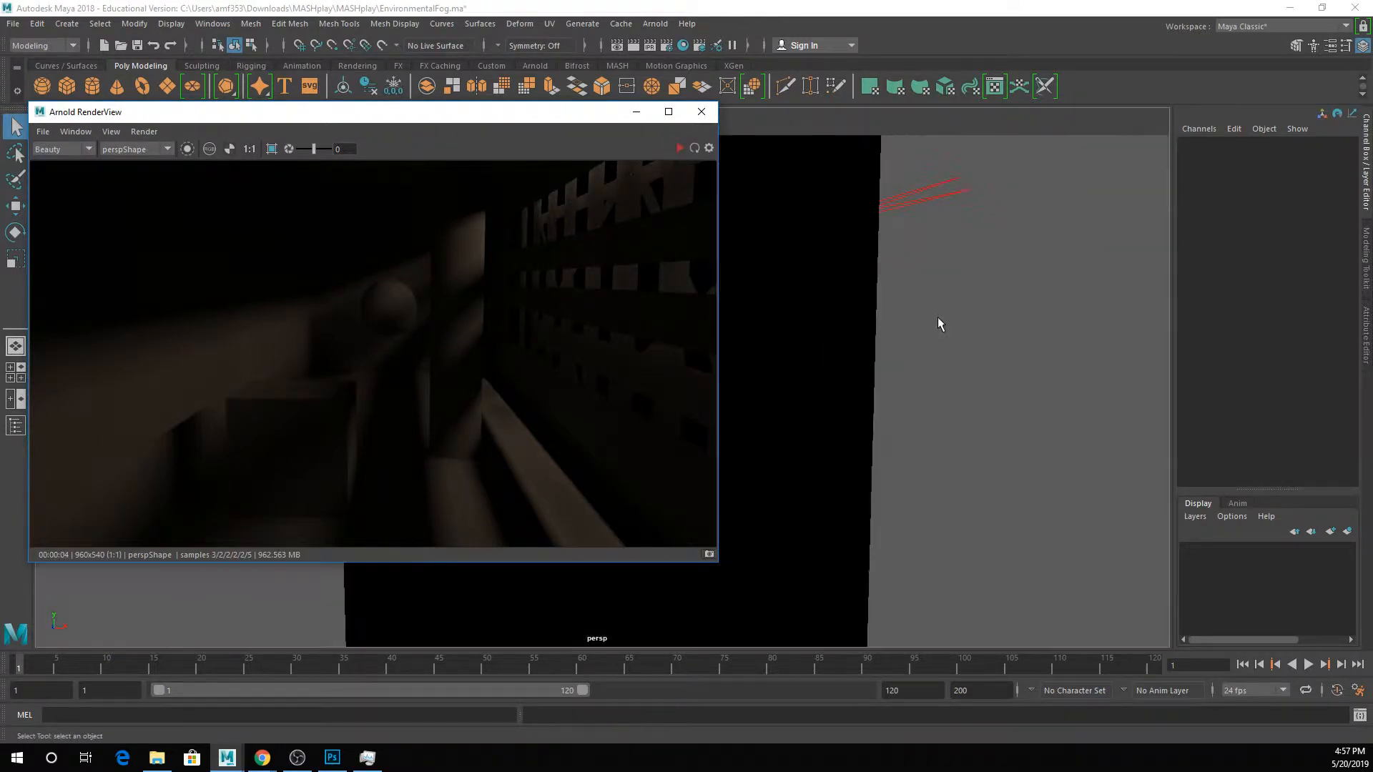
drag(599, 113, 386, 632)
alt+drag(908, 365, 794, 358)
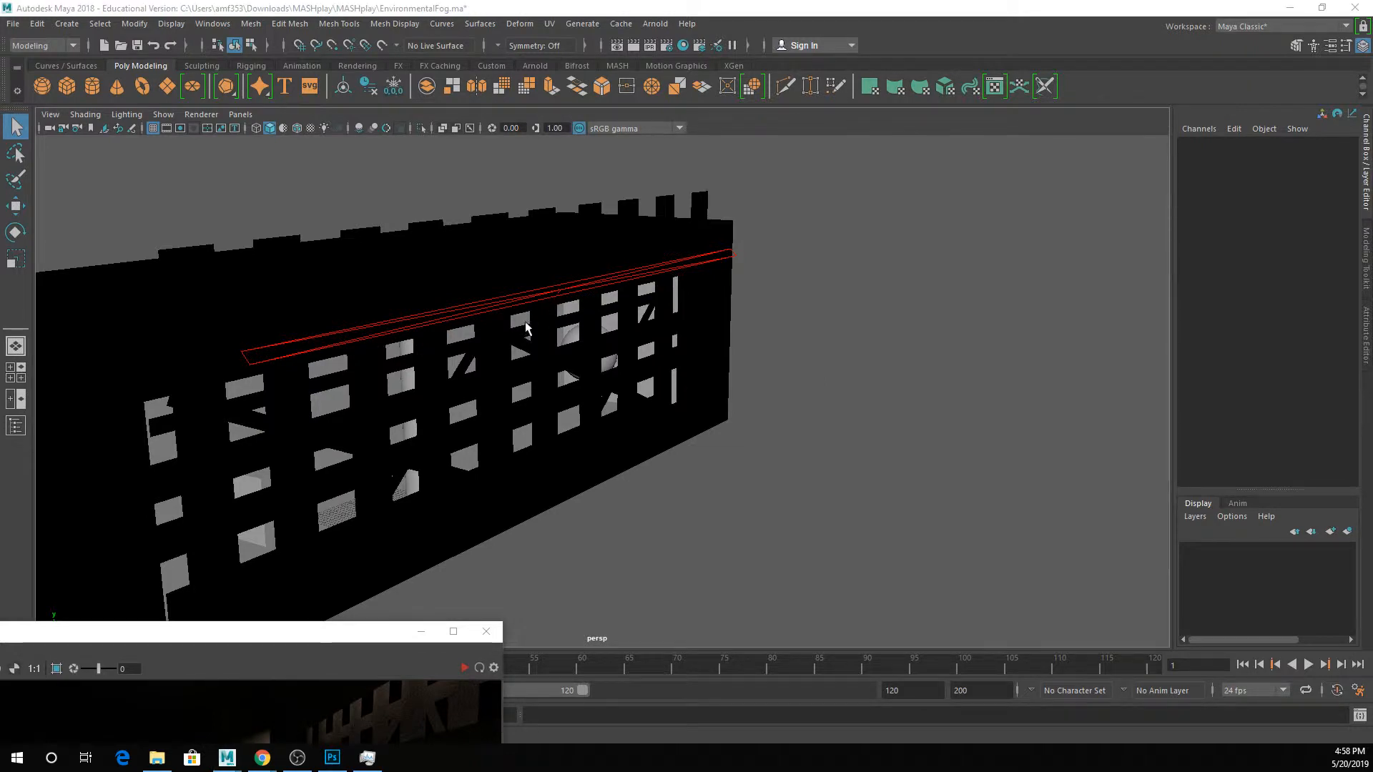
Finish inspecting the light outside, return the perspective view to the room interior, and bring the Arnold render window back over the viewport.
alt+drag(526, 335, 545, 355)
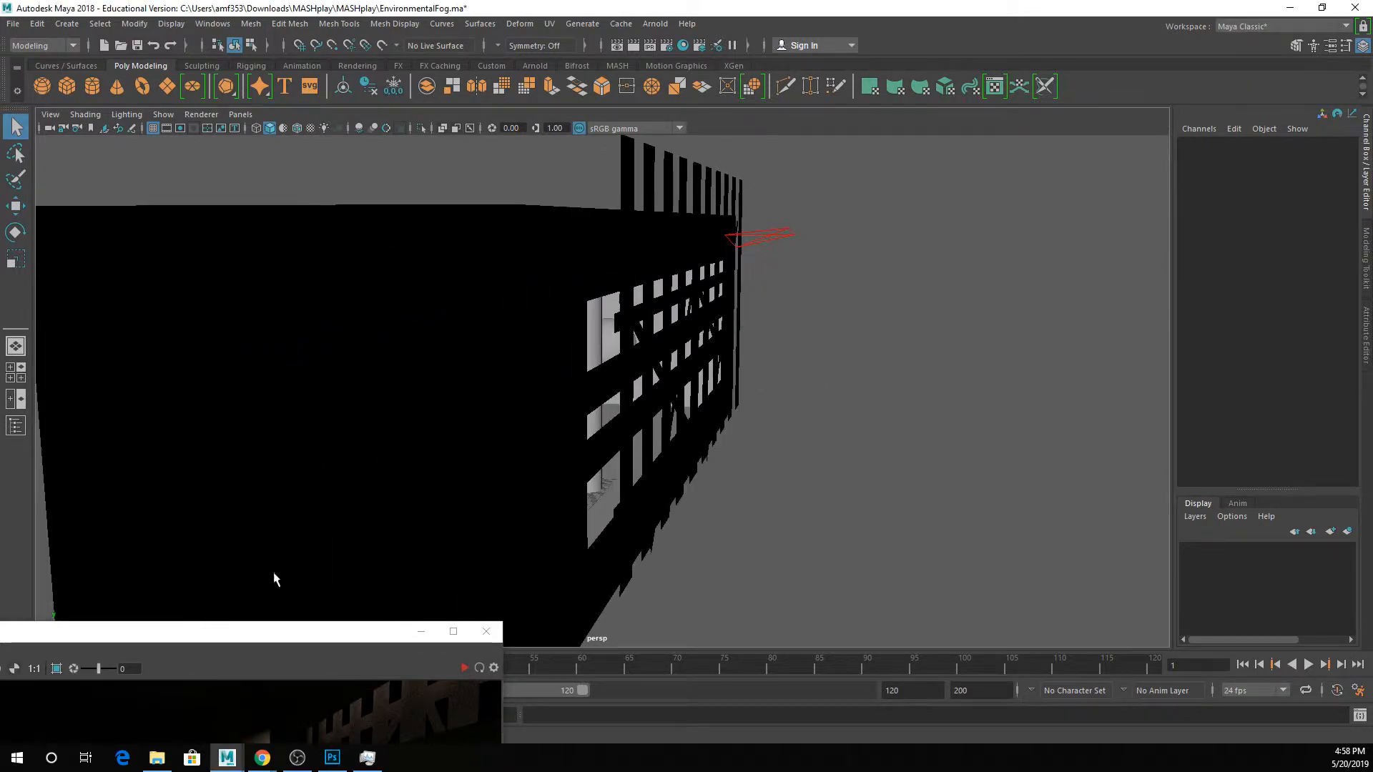
drag(367, 634, 526, 733)
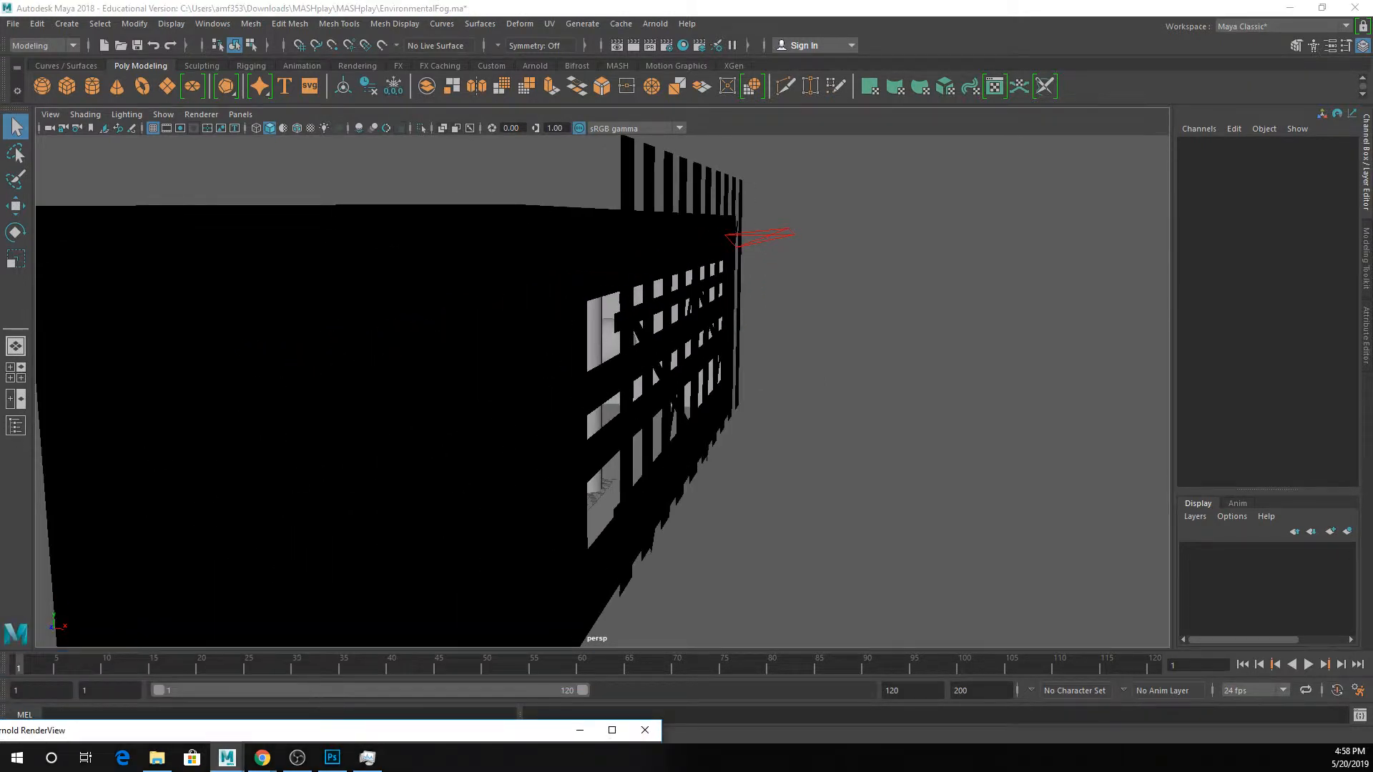
mouse_move(17, 669)
mouse_down()
mouse_move(35, 662)
mouse_move(13, 666)
mouse_up()
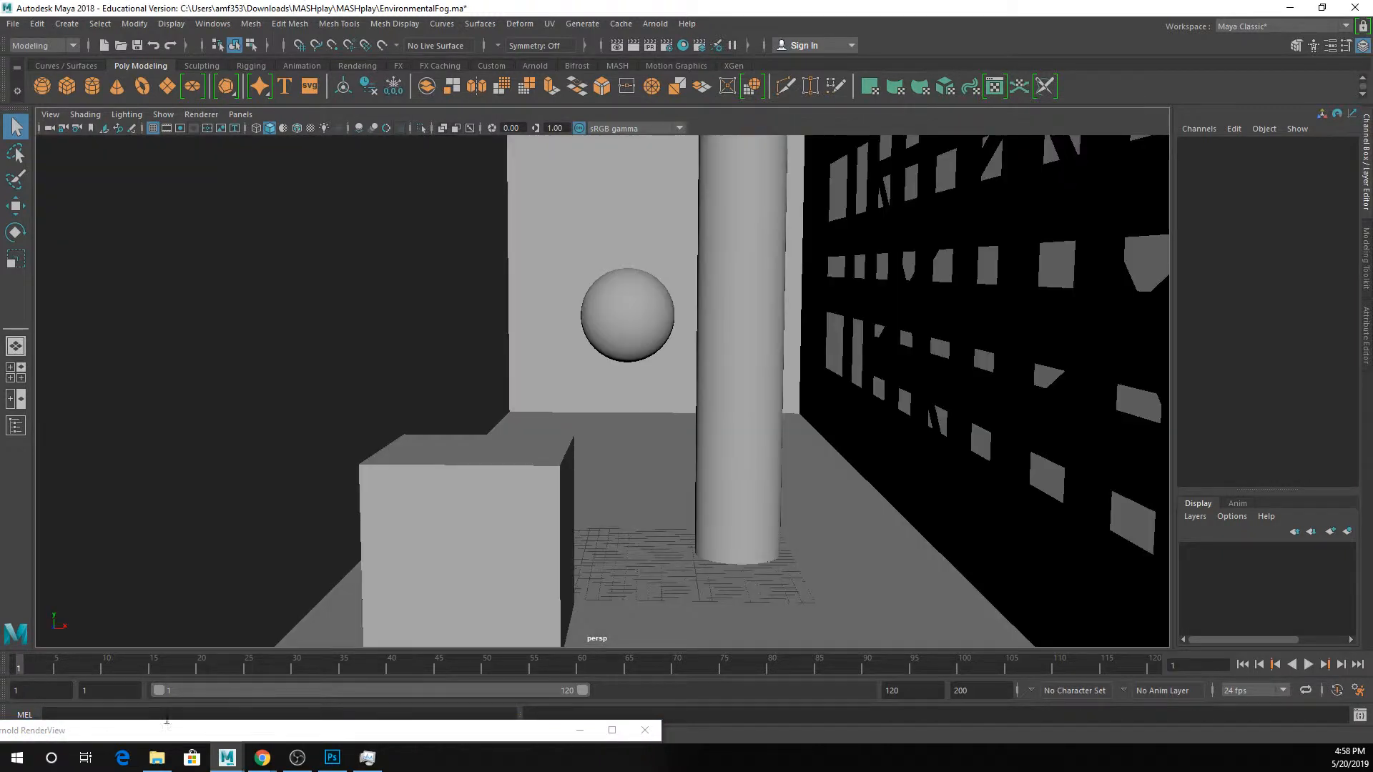
click(162, 728)
drag(162, 731, 316, 141)
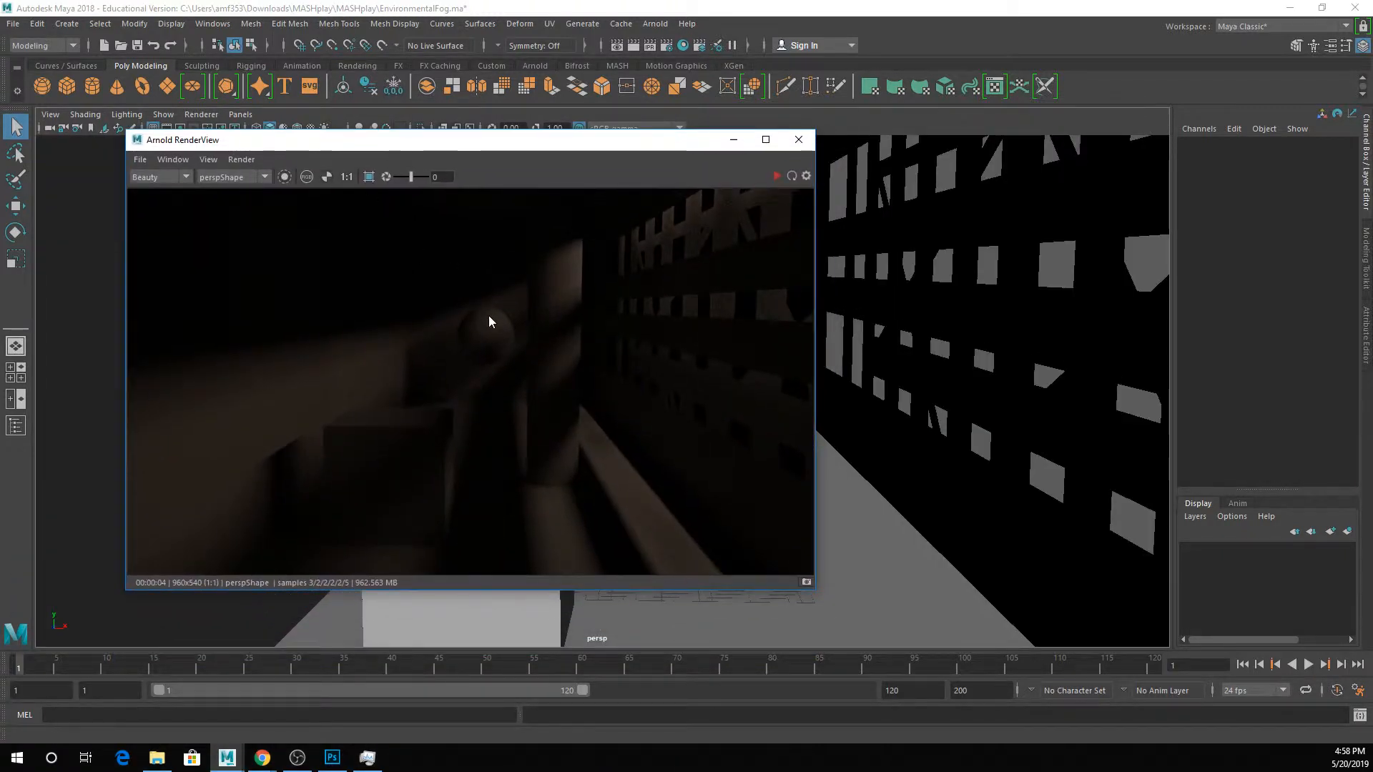
Show the Environment options of the Arnold Renderer in the Render Settings, keeping the settings window at its normal size.
click(665, 47)
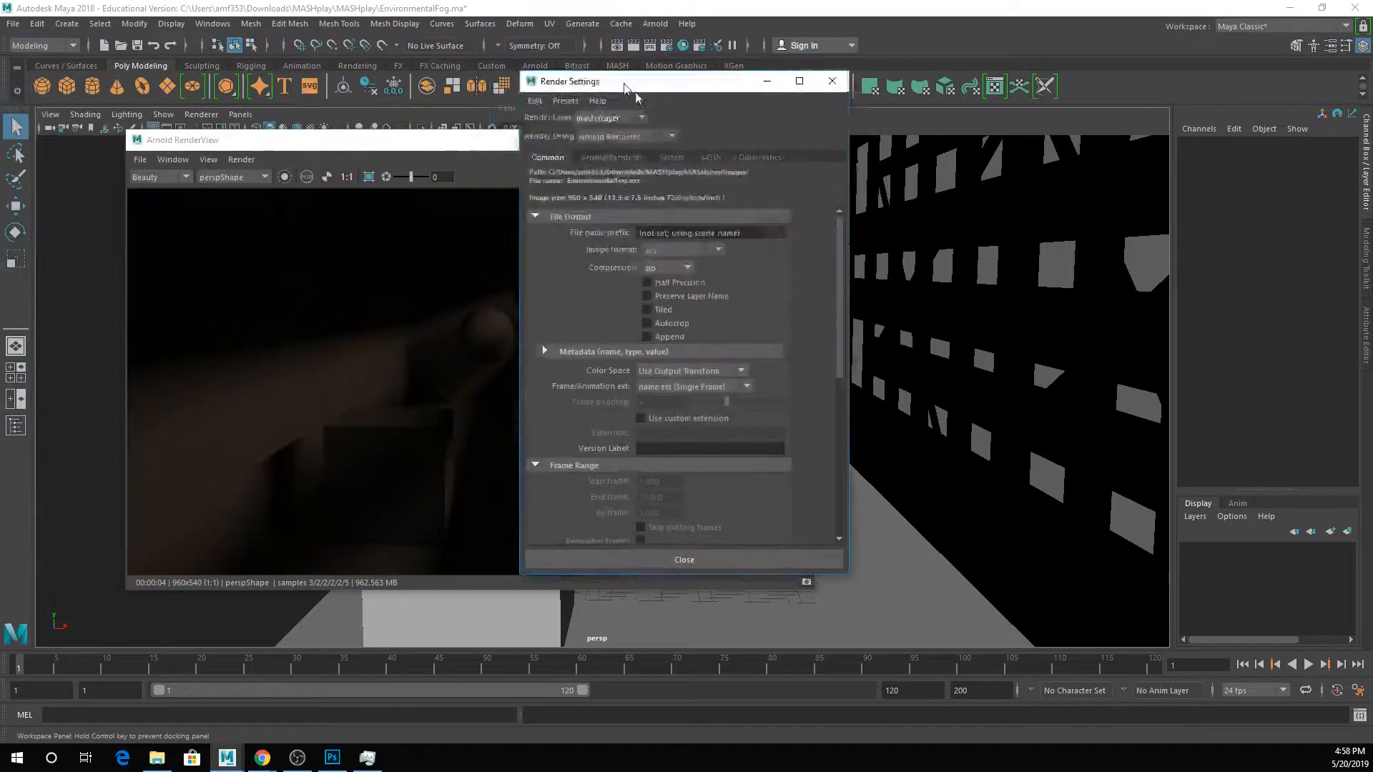
drag(551, 136, 651, 108)
double_click(651, 108)
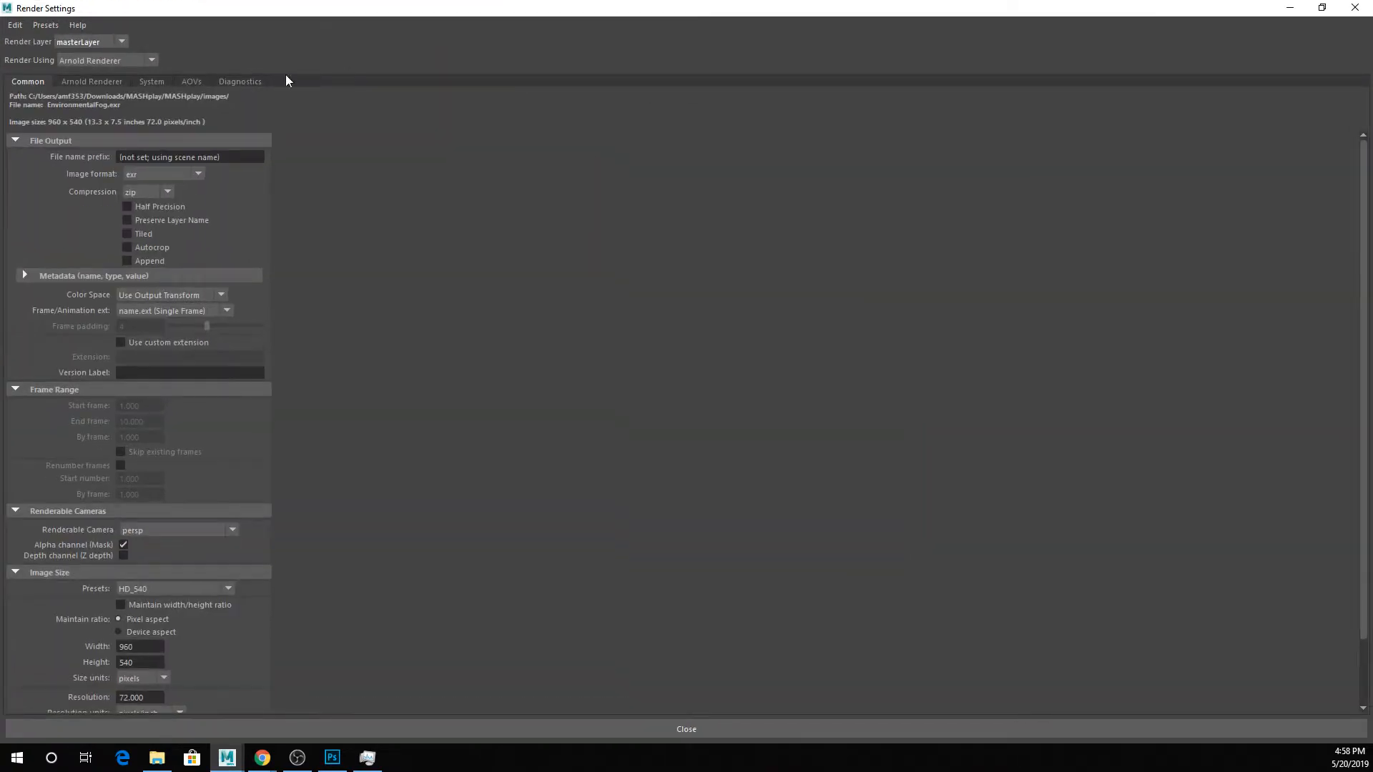
click(1321, 7)
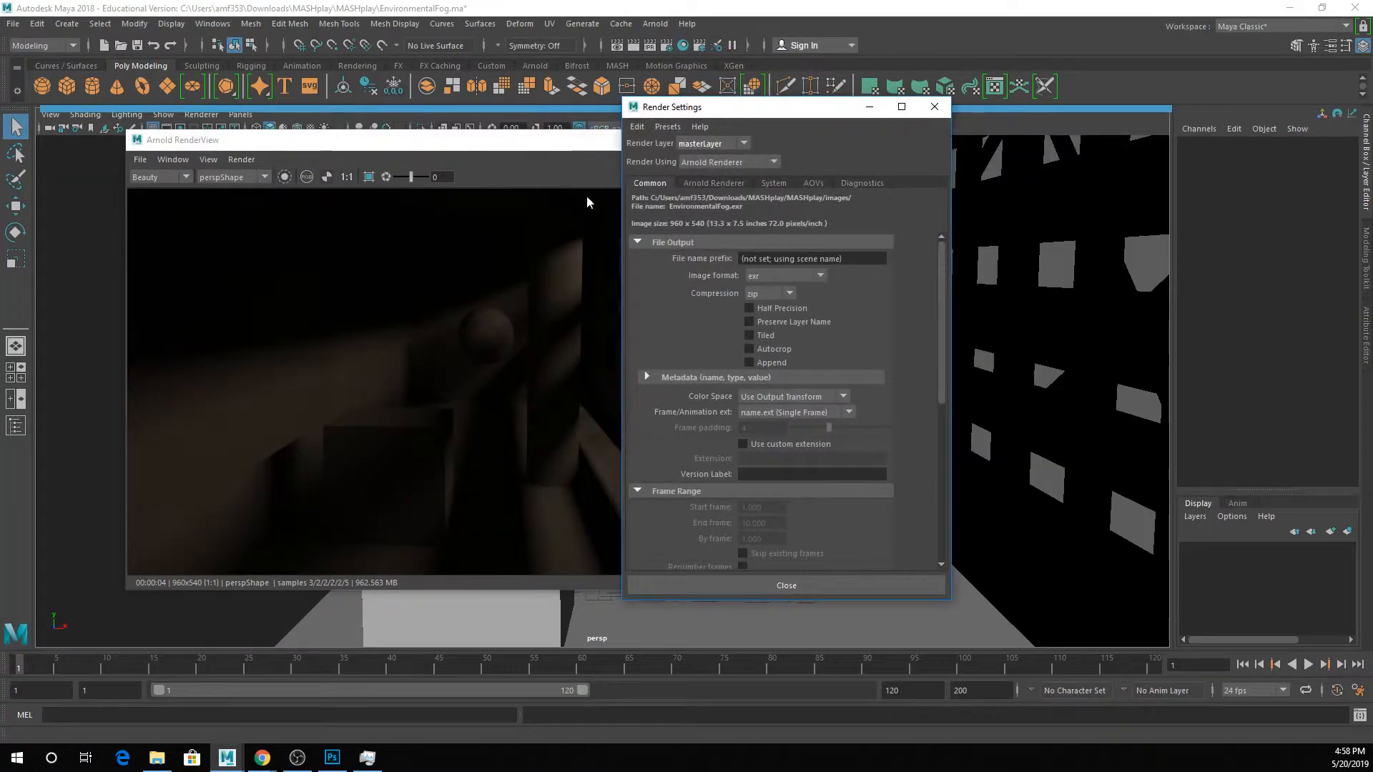
click(713, 184)
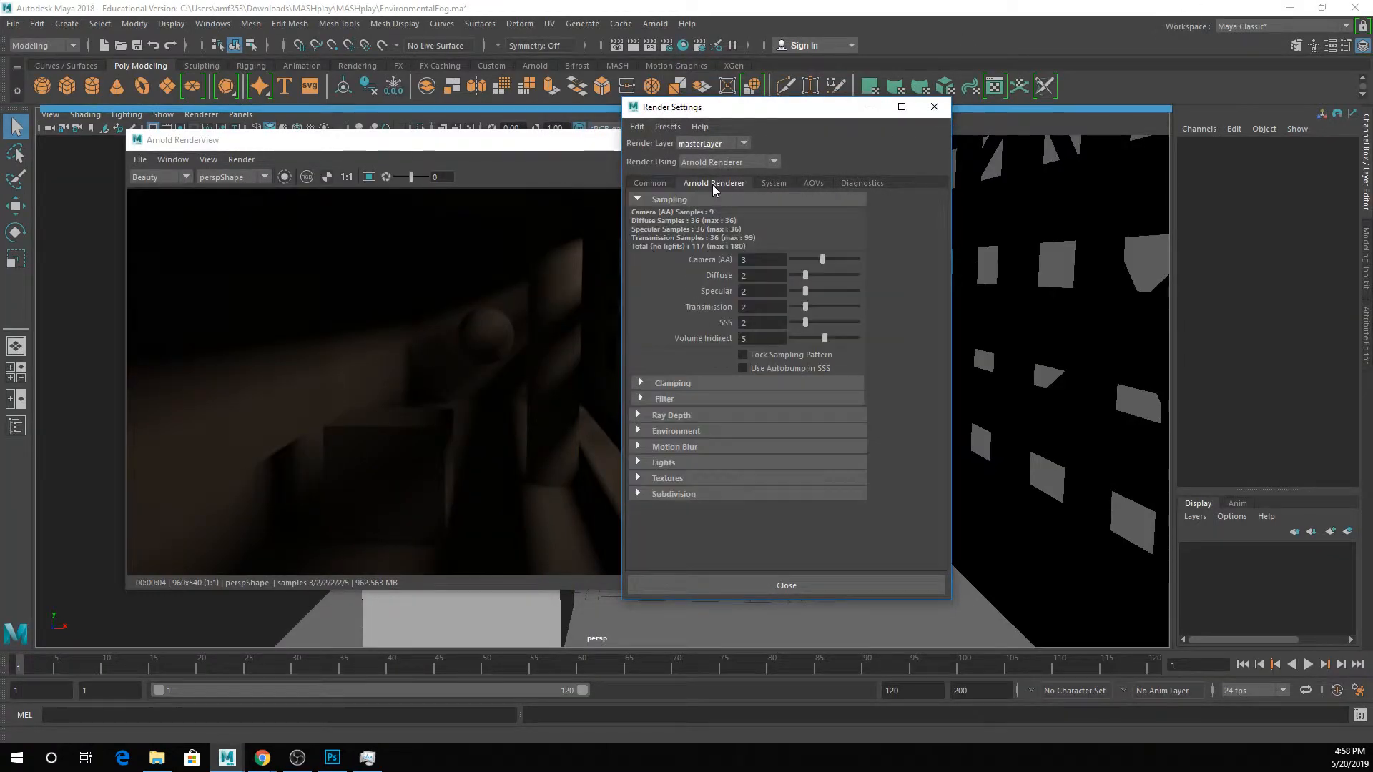
click(663, 430)
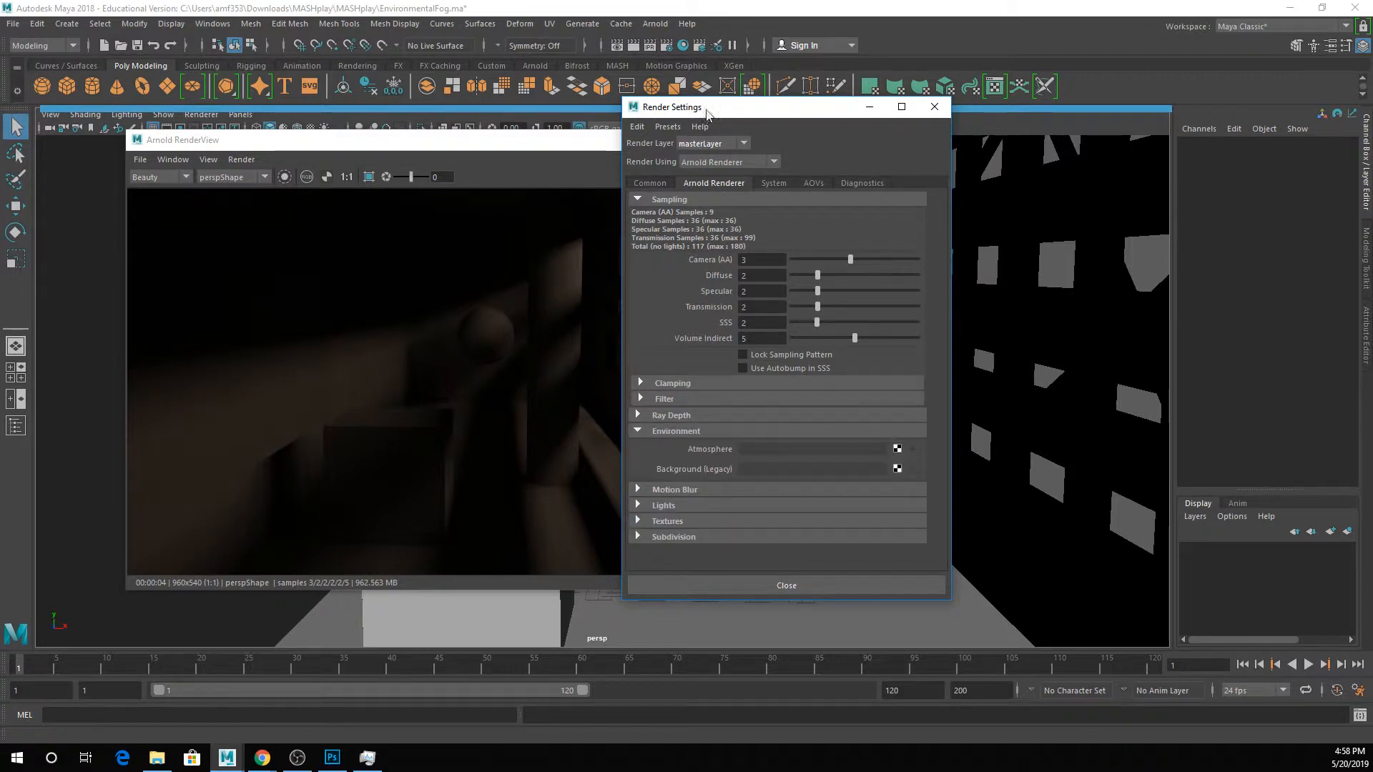
Arrange the Render Settings as a floating window beside the Arnold RenderView so both are fully visible.
drag(712, 108, 499, 173)
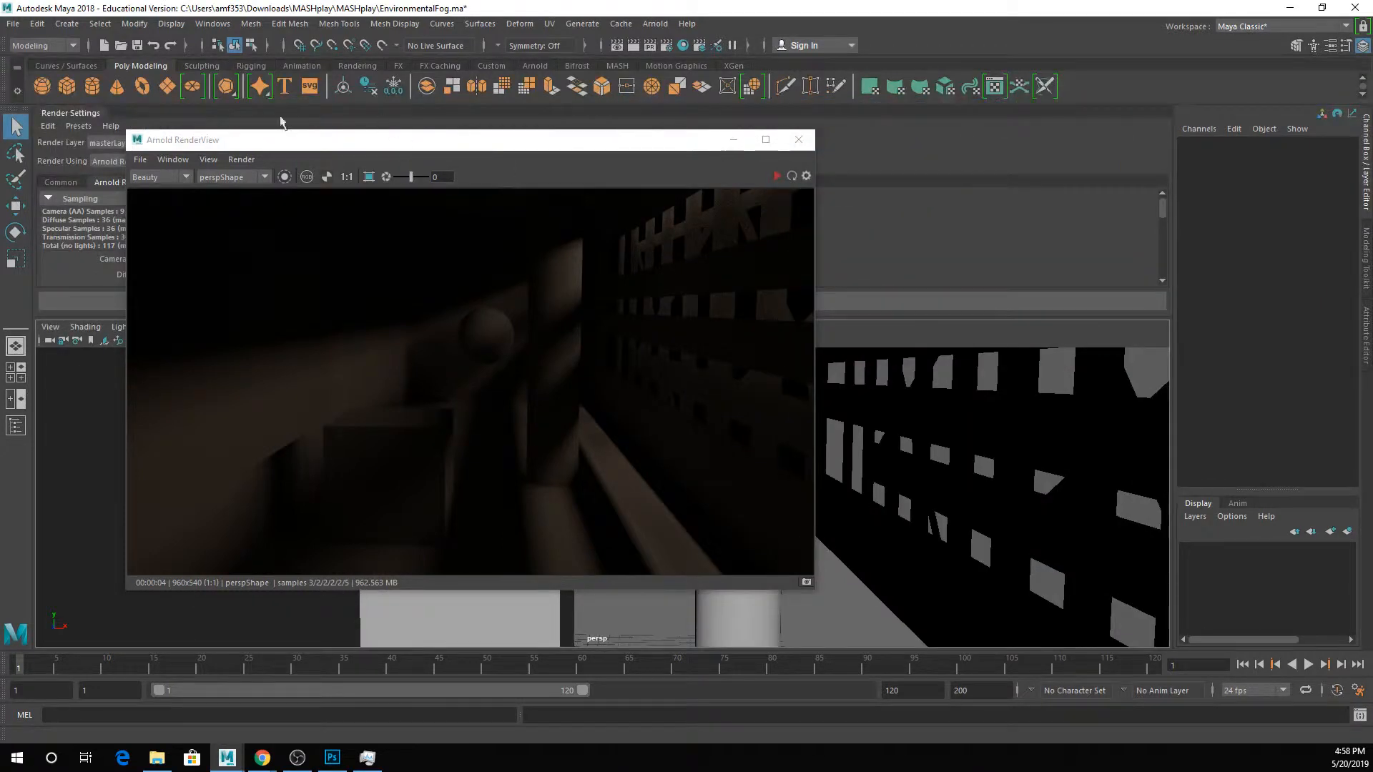
drag(57, 114, 840, 135)
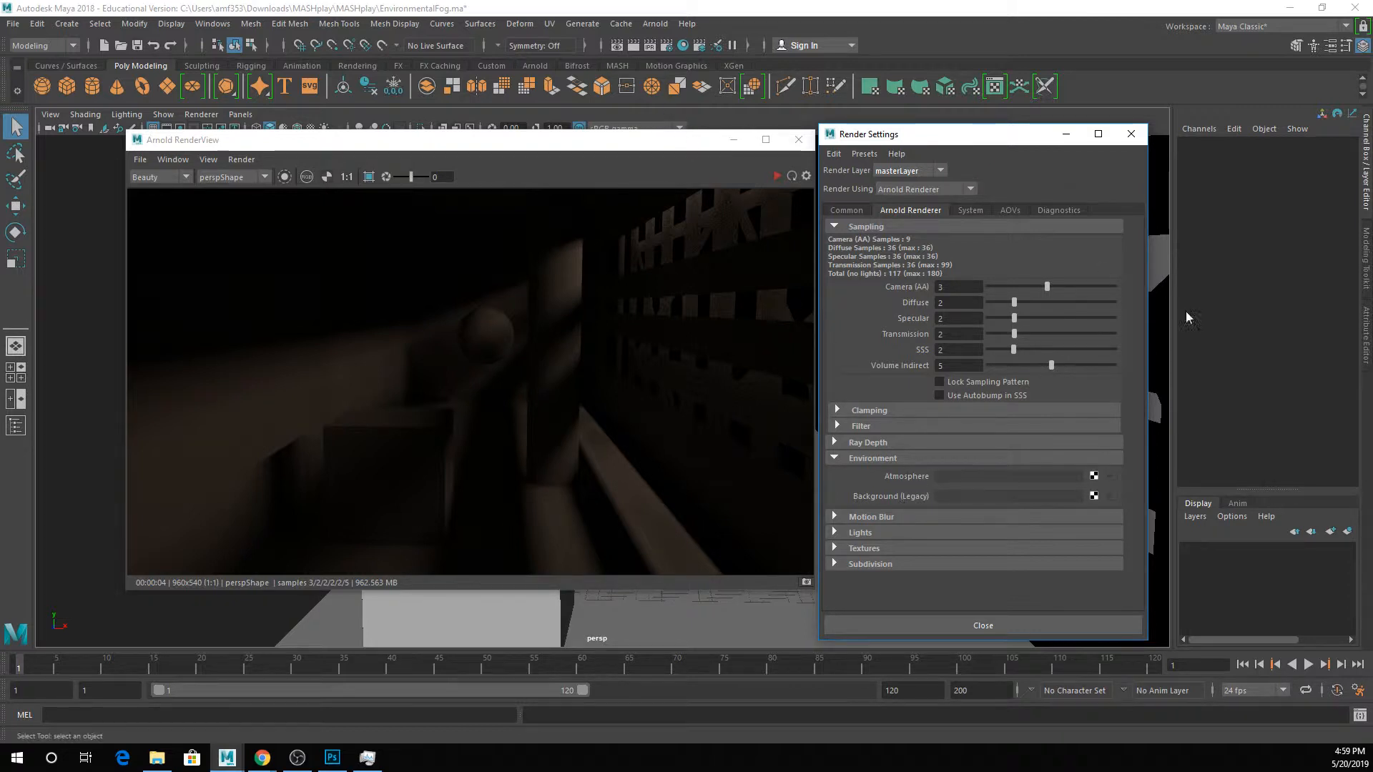
drag(610, 147, 581, 131)
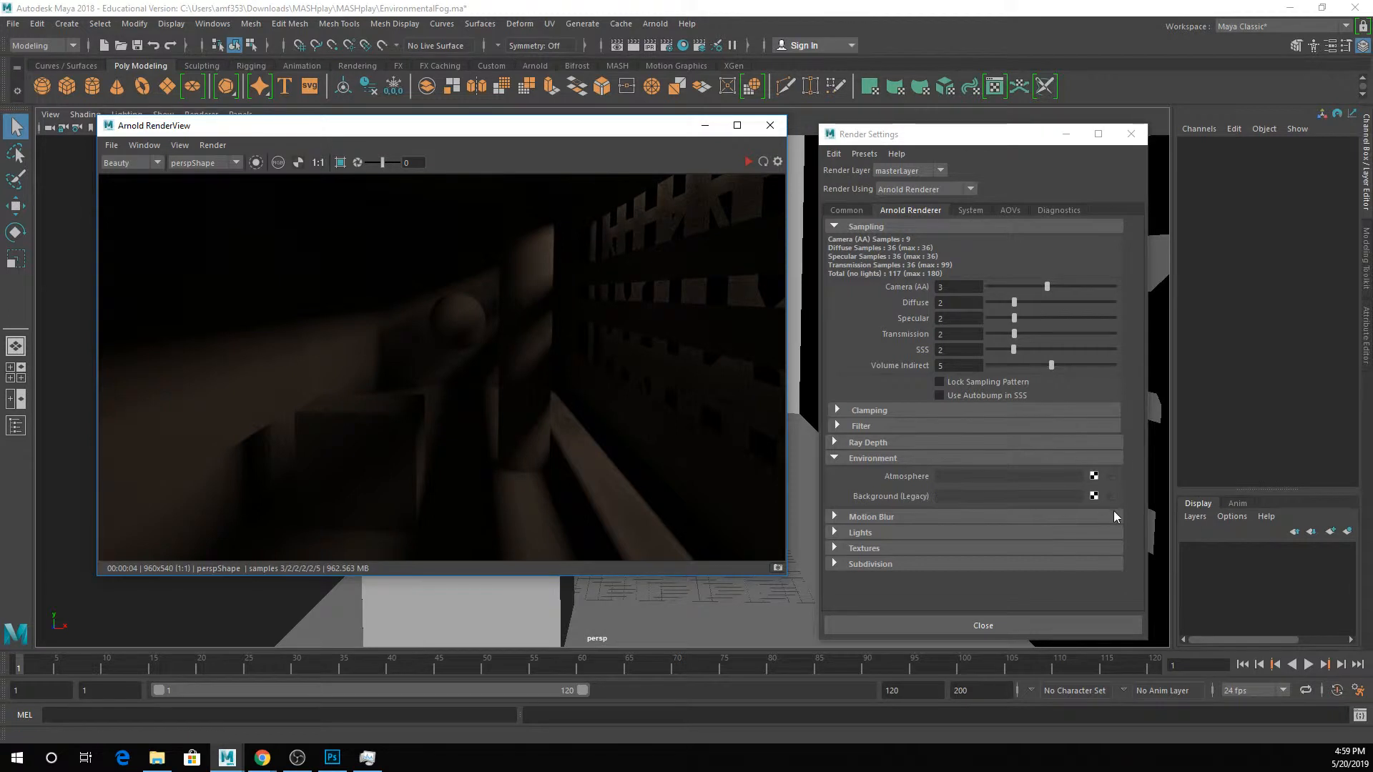
Create an aiFog atmosphere in the Environment settings and start the Arnold render.
right_click(1094, 478)
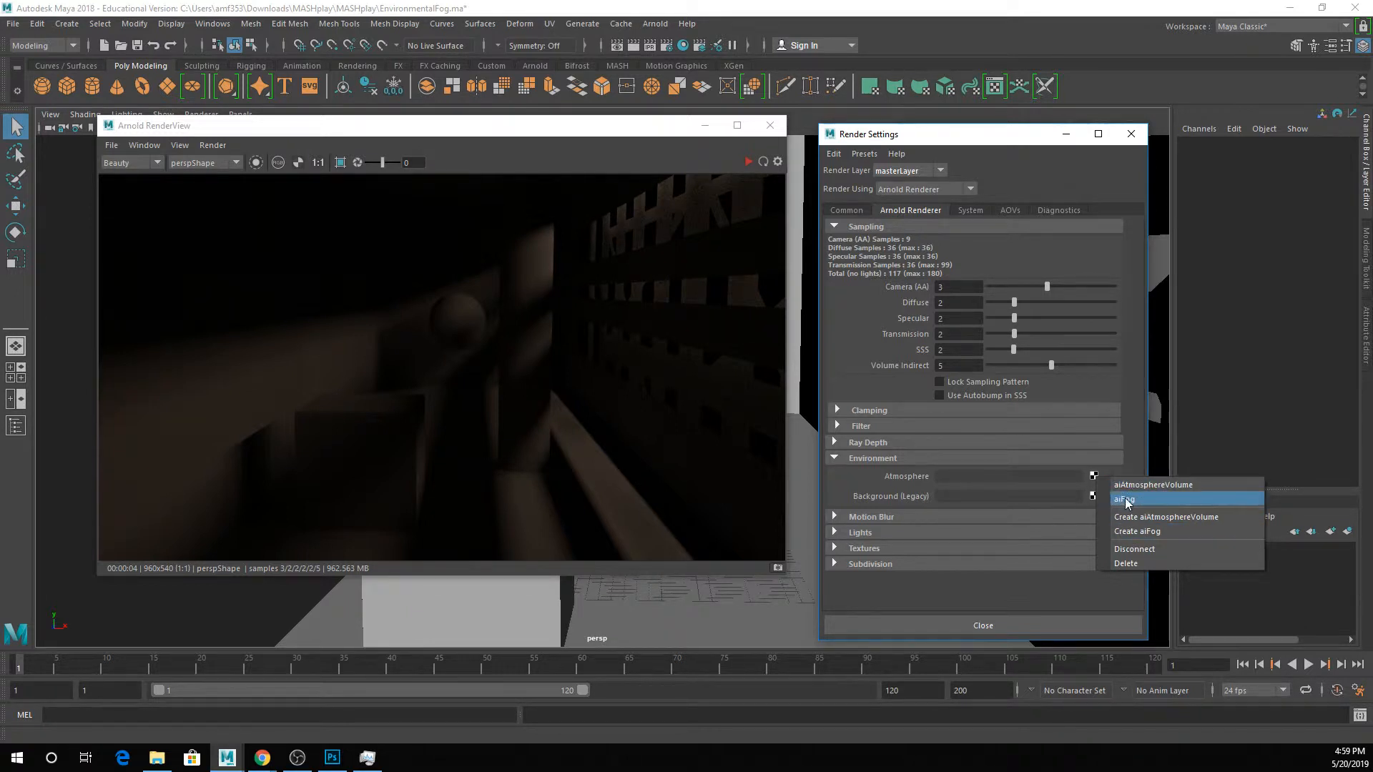
click(1130, 533)
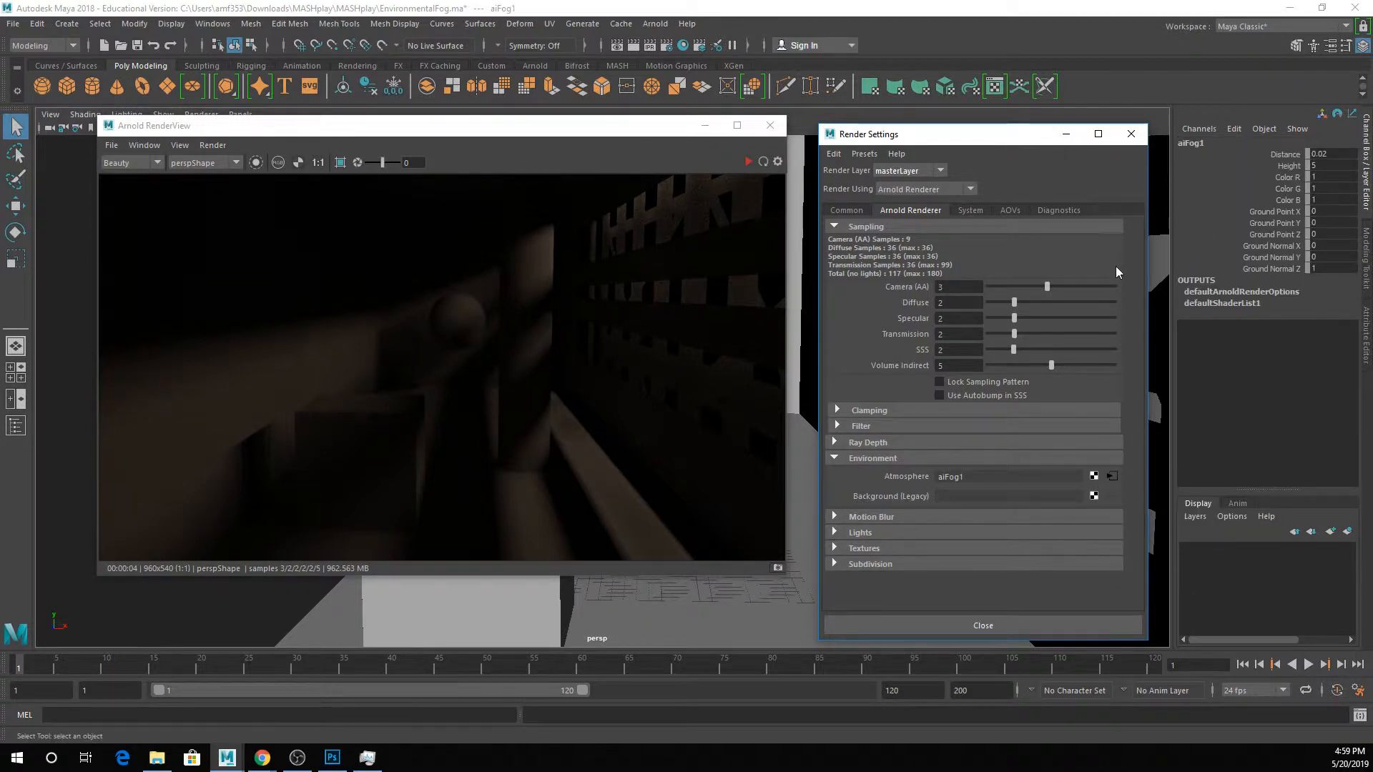
click(748, 162)
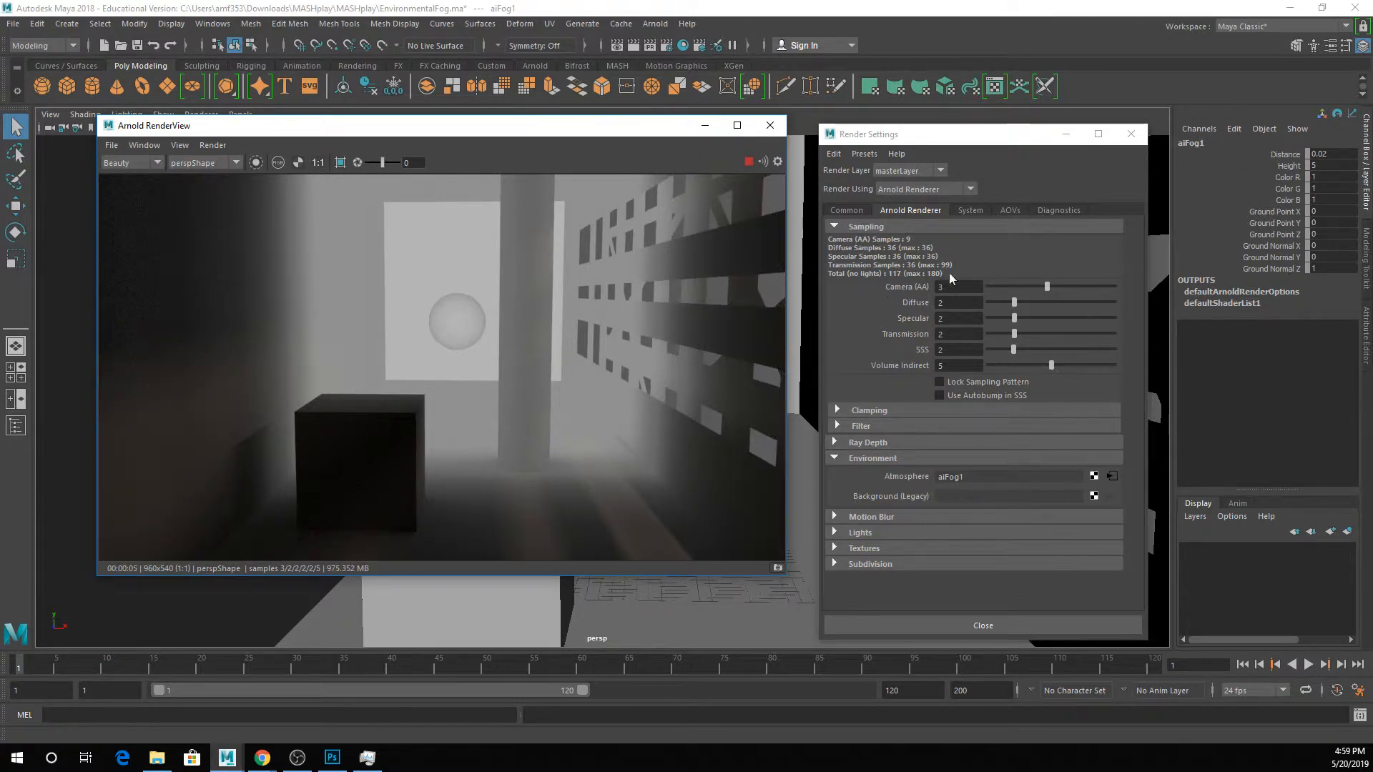
Display the fog node's attributes in the Attribute Editor and minimize the Render Settings window.
click(1113, 478)
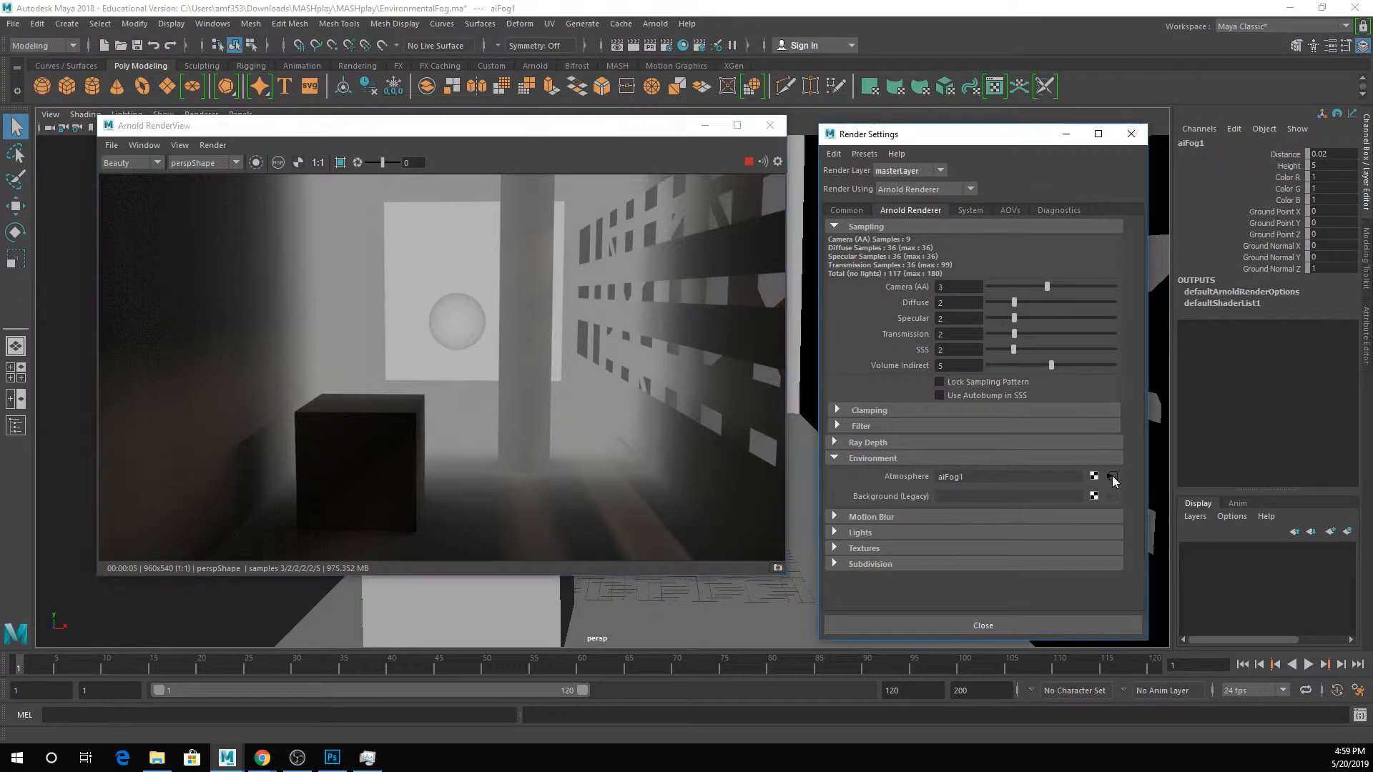
click(1366, 335)
click(1065, 134)
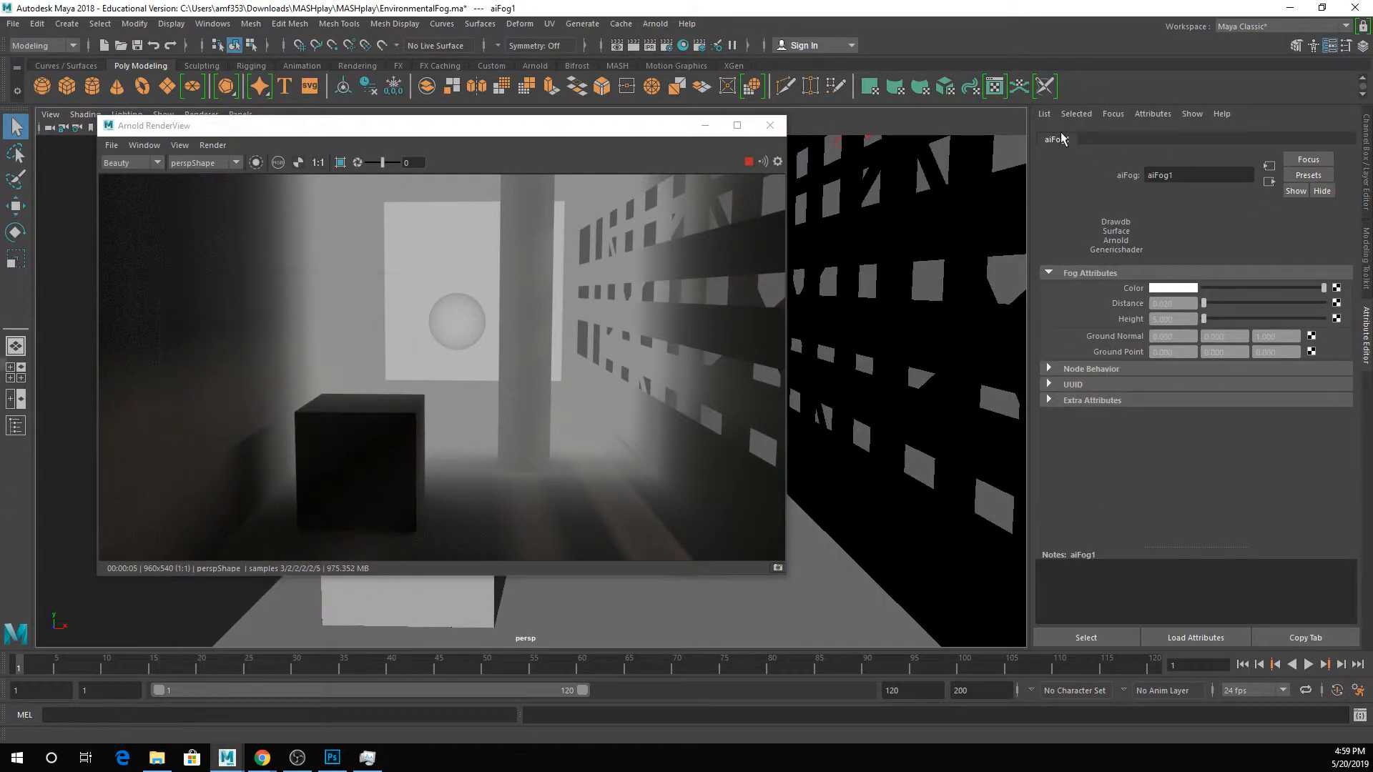
Try pure blue and saturated green as the fog color, and soften the green to a very pale tint.
click(1189, 289)
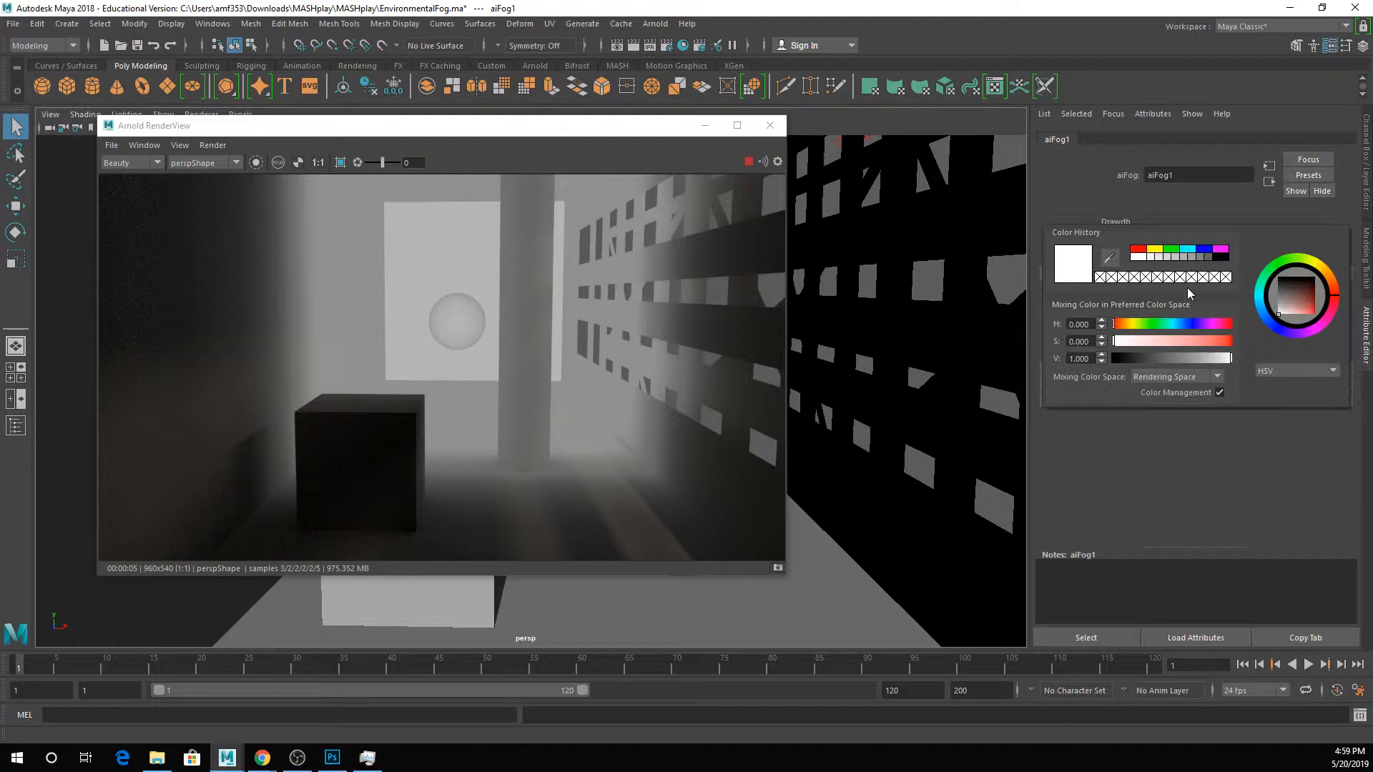
click(1204, 249)
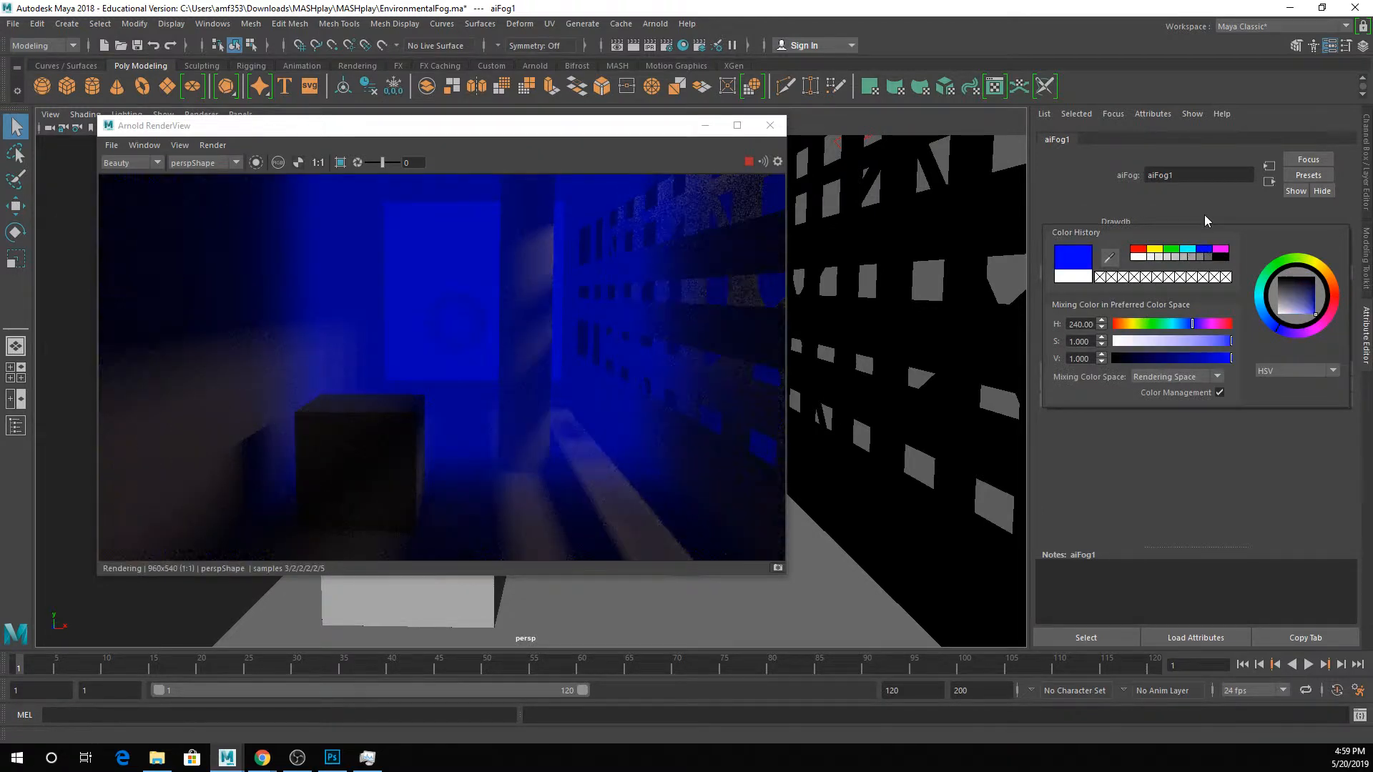
click(1171, 250)
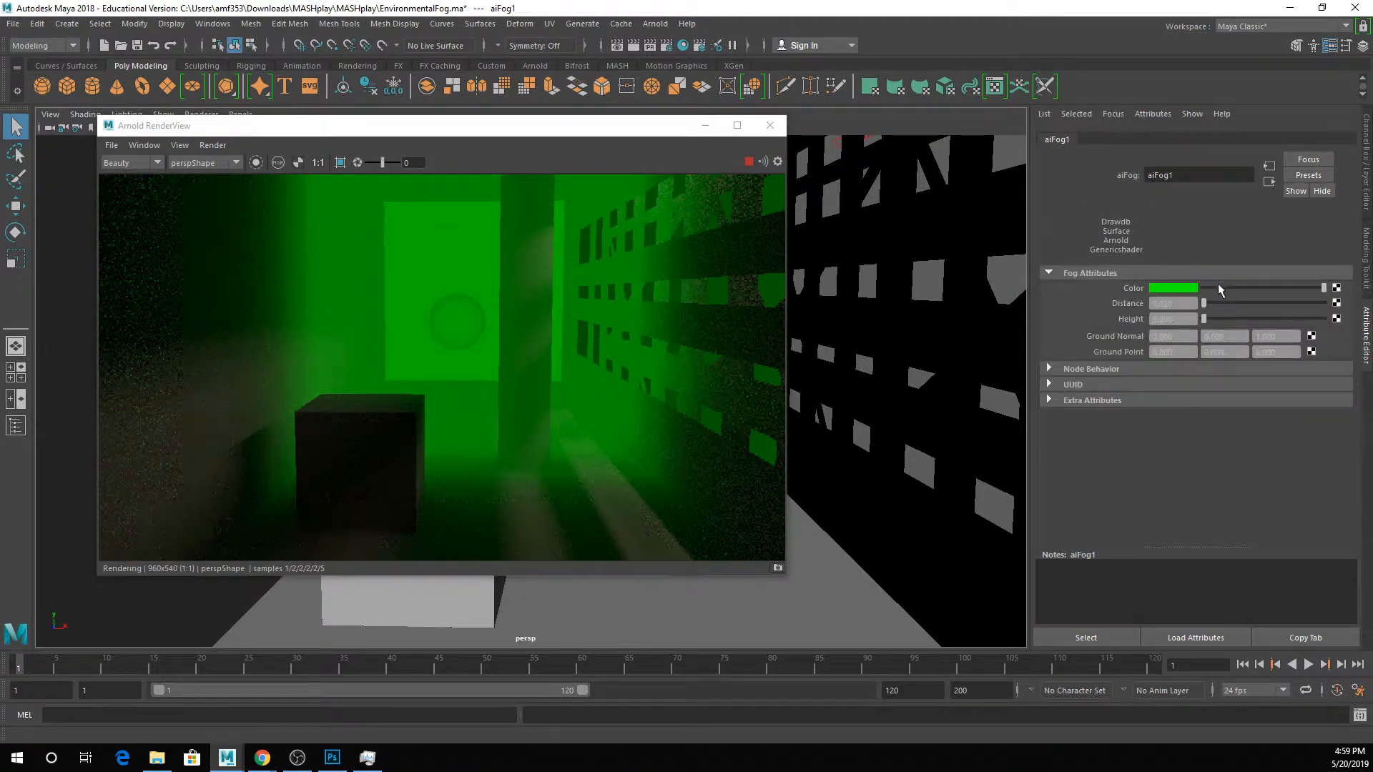
click(1217, 287)
drag(1217, 287, 1324, 288)
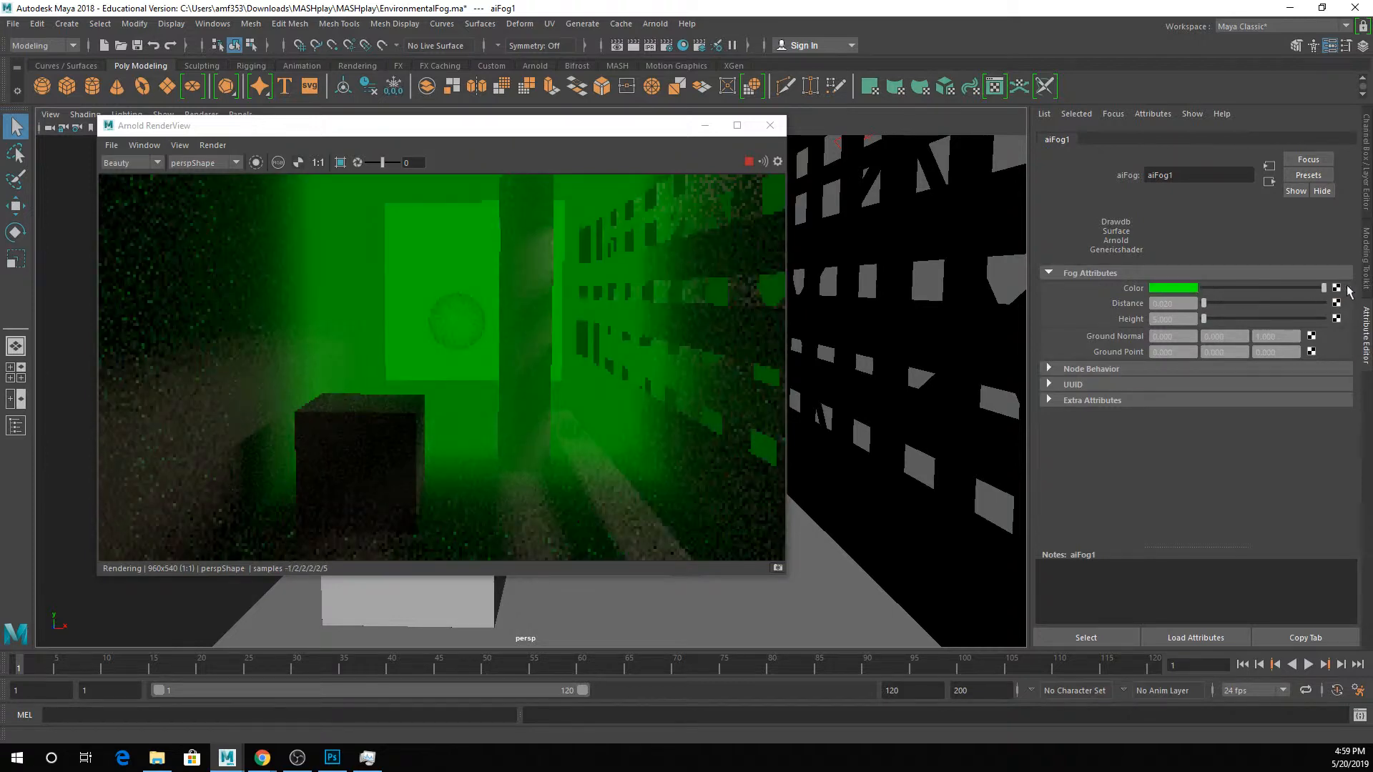
click(1167, 288)
drag(1140, 399, 1128, 397)
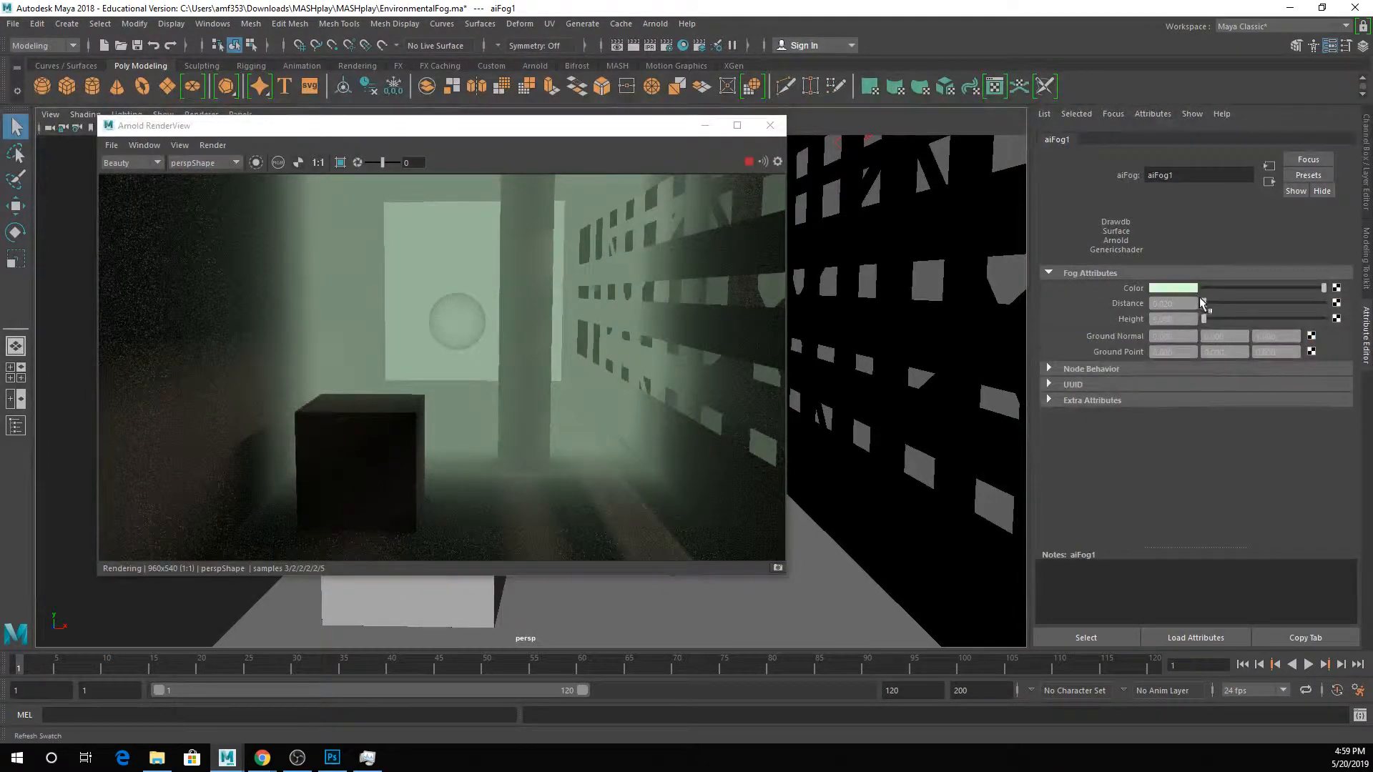
Try a fog distance of 0, undo that change, and test the height control.
mouse_move(1203, 302)
mouse_down()
mouse_move(1218, 298)
mouse_move(1191, 307)
mouse_move(1202, 310)
mouse_up()
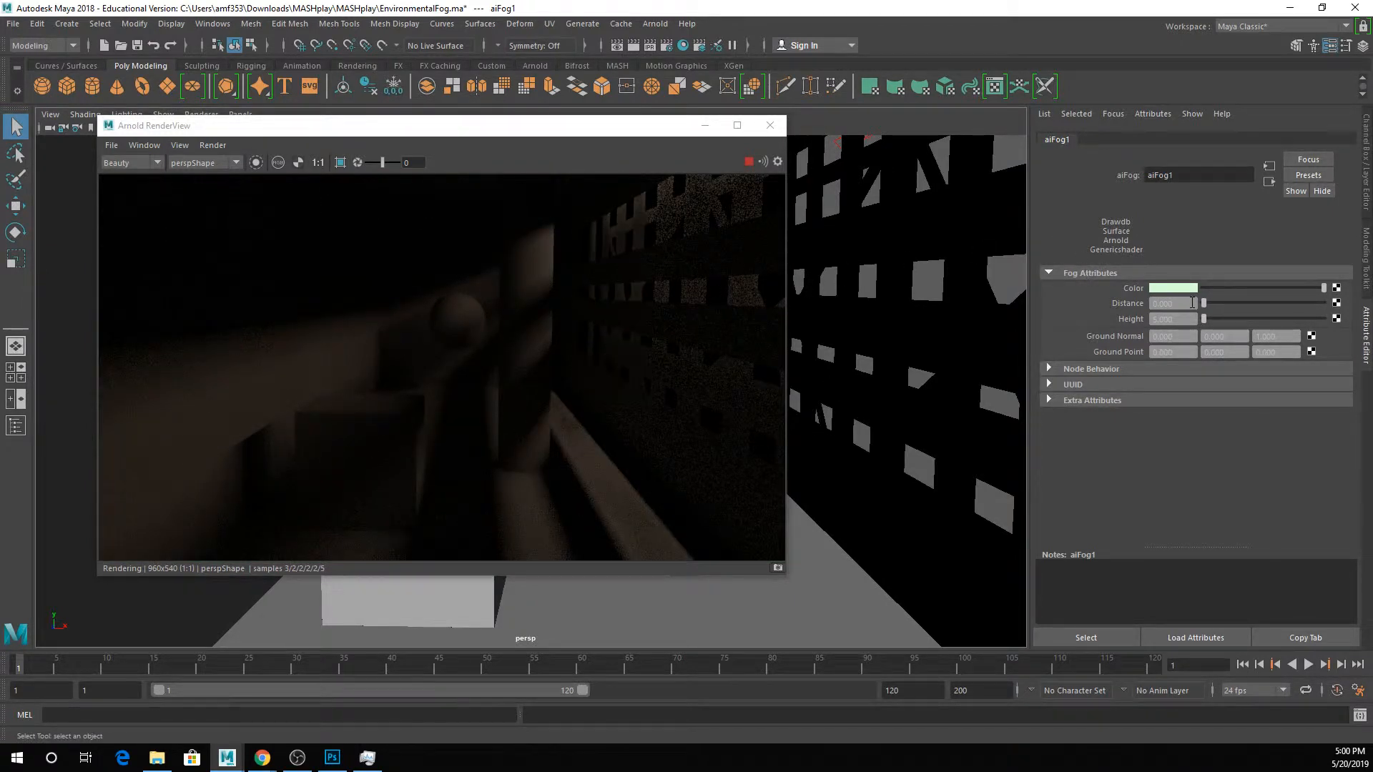
key(ctrl+z)
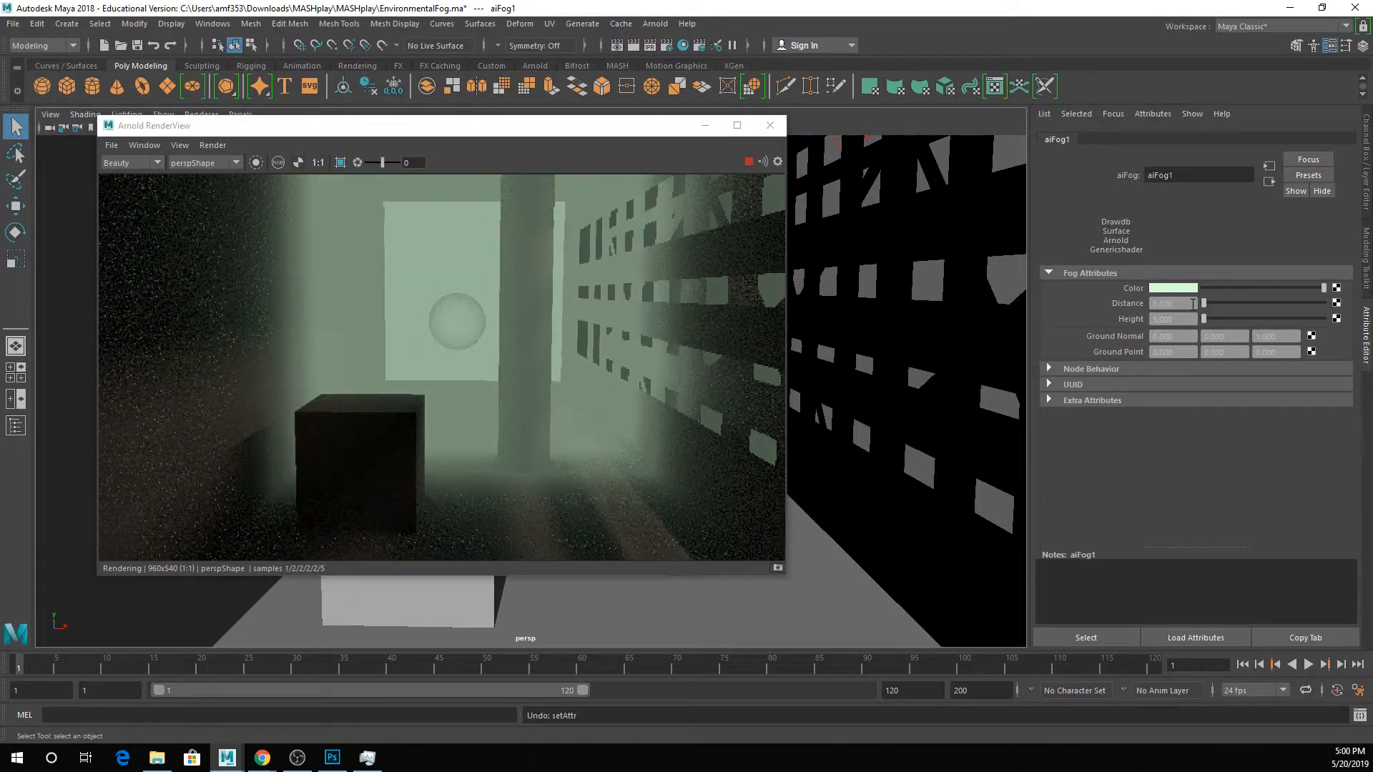
drag(1204, 318, 1209, 315)
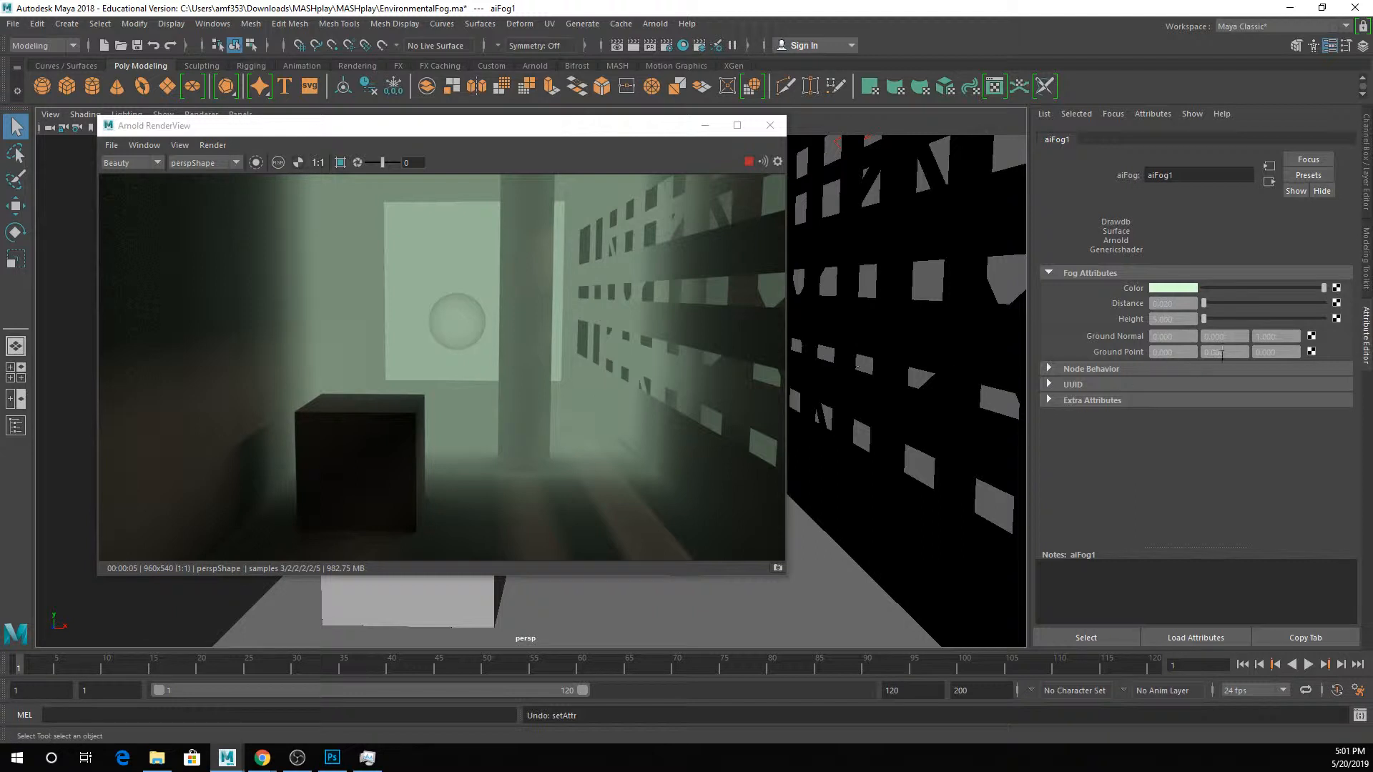
Set the fog's Ground Normal to 0, 1, 0 so the fog rises along the Y axis.
drag(1287, 336, 1227, 335)
text(0)
key(Return)
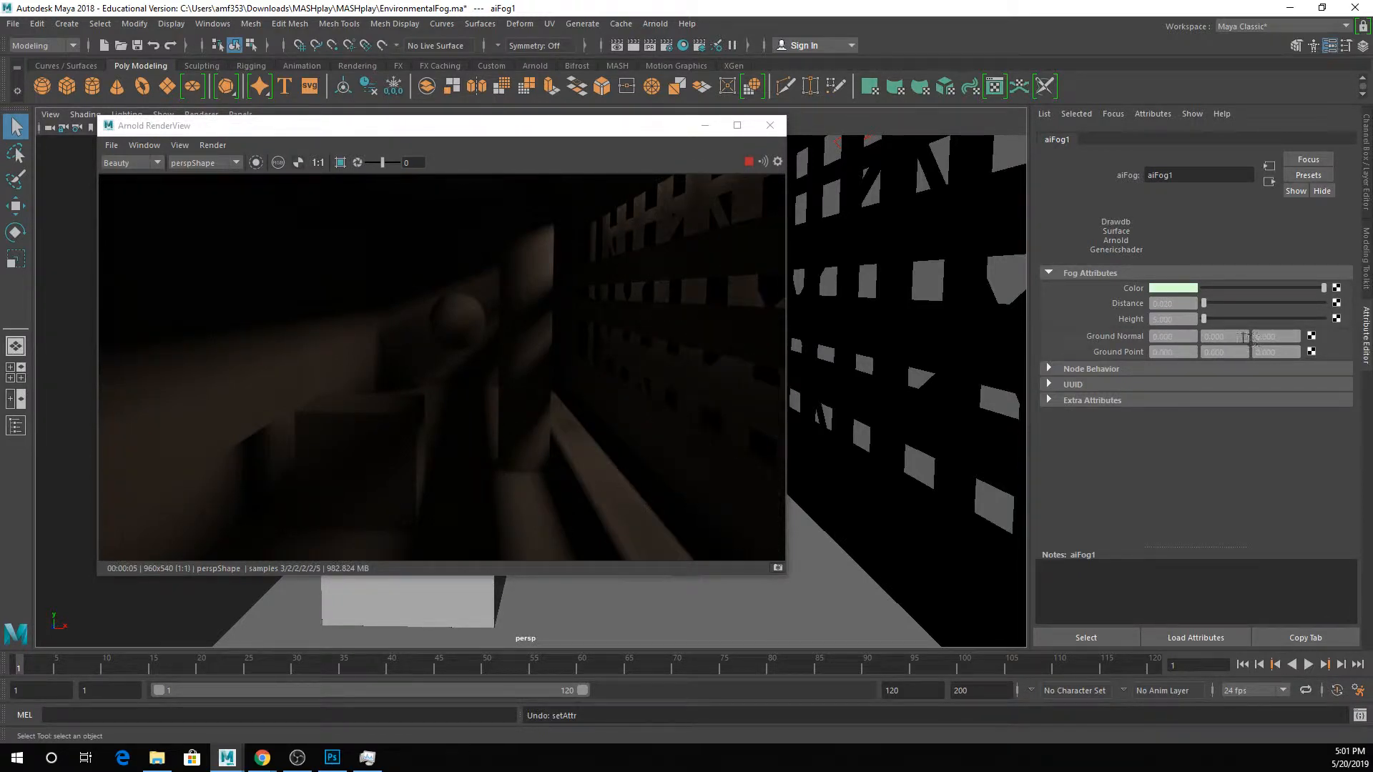
drag(1236, 338, 1184, 331)
text(1)
key(Return)
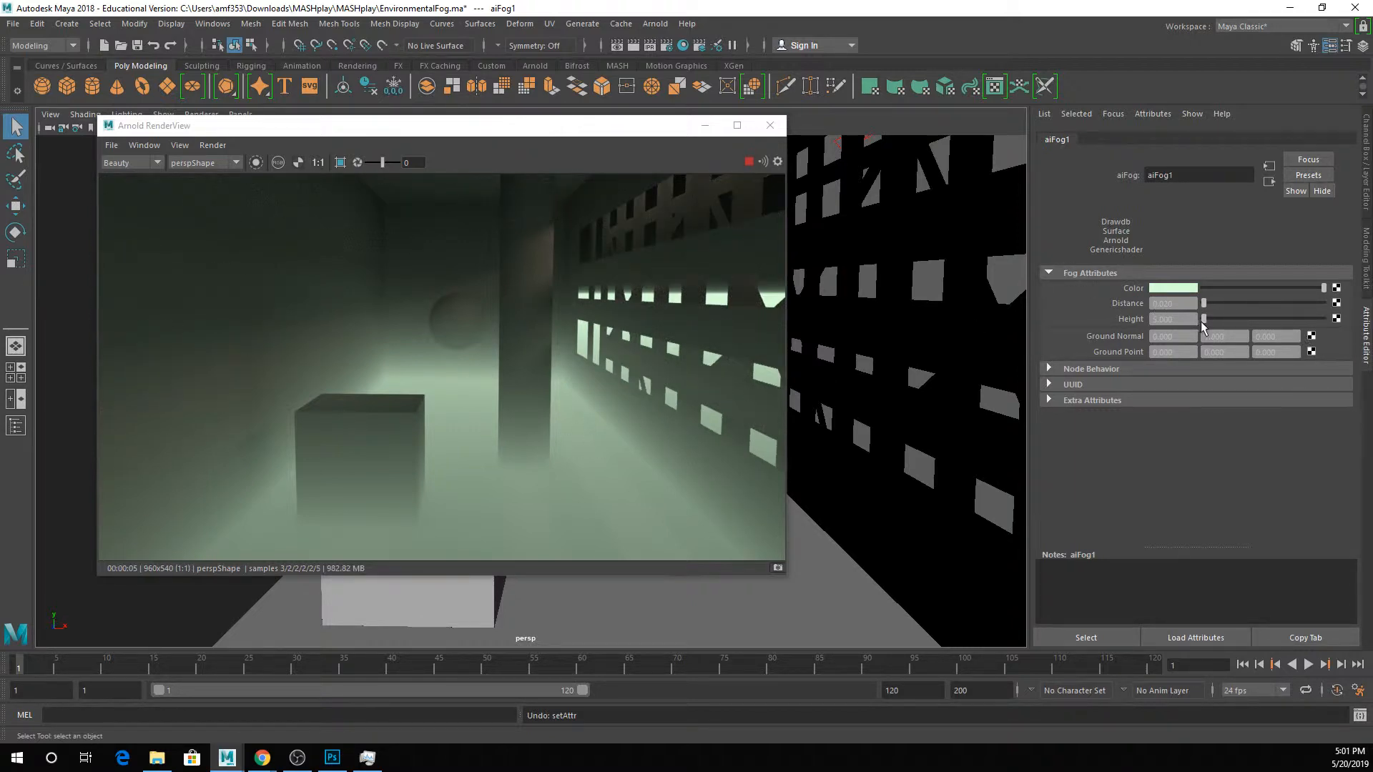
Set the fog height to 1 after trying a height of about 12 and a distance of 0.
mouse_move(1204, 320)
mouse_down()
mouse_move(1215, 327)
mouse_move(1198, 332)
mouse_move(1203, 303)
mouse_up()
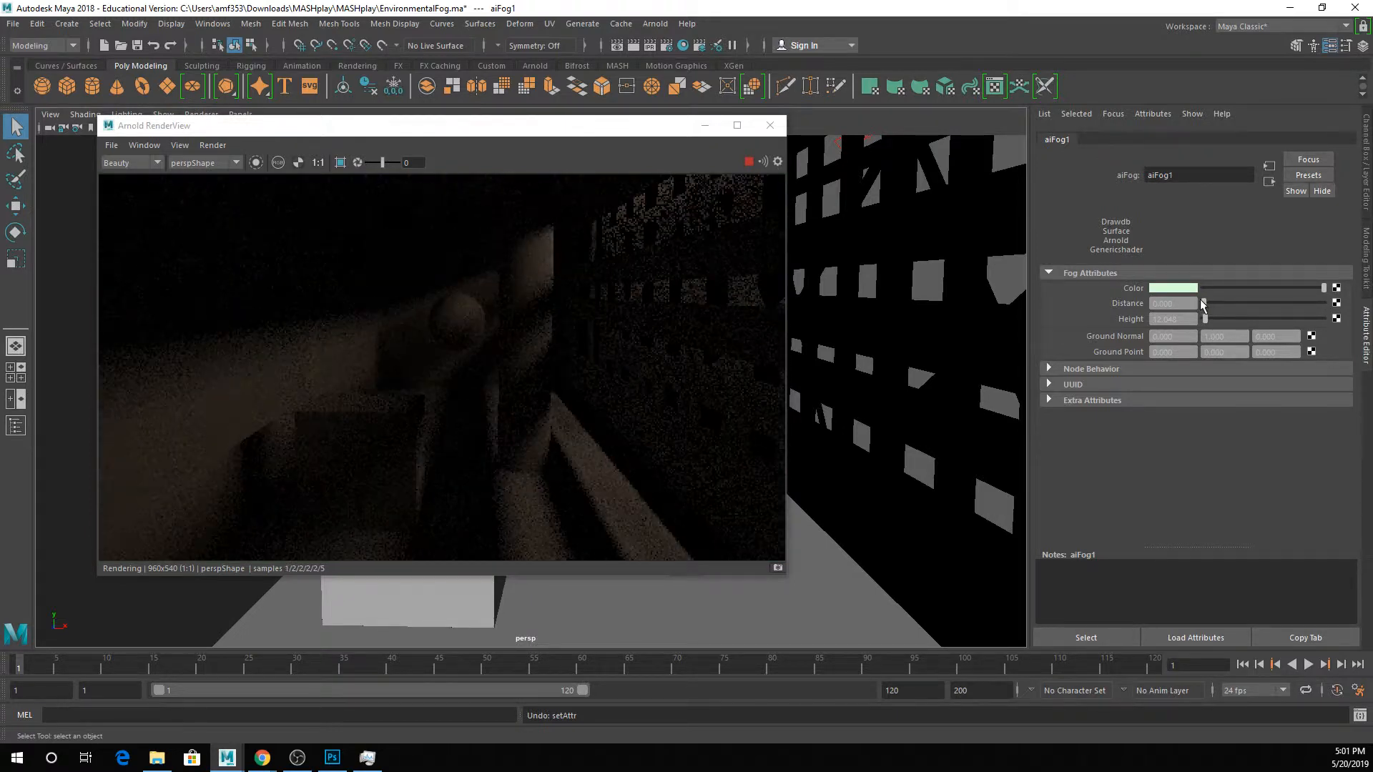
click(1207, 304)
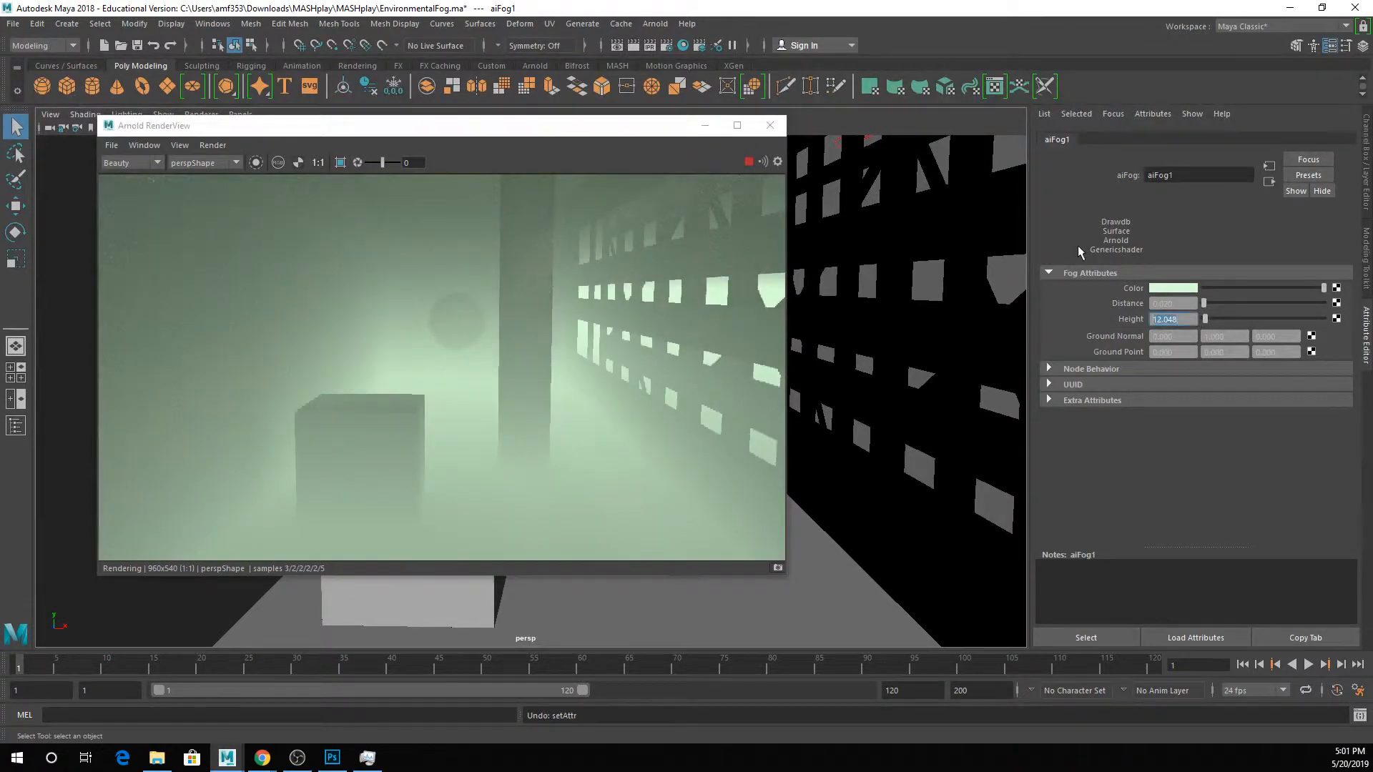
text(1)
key(Return)
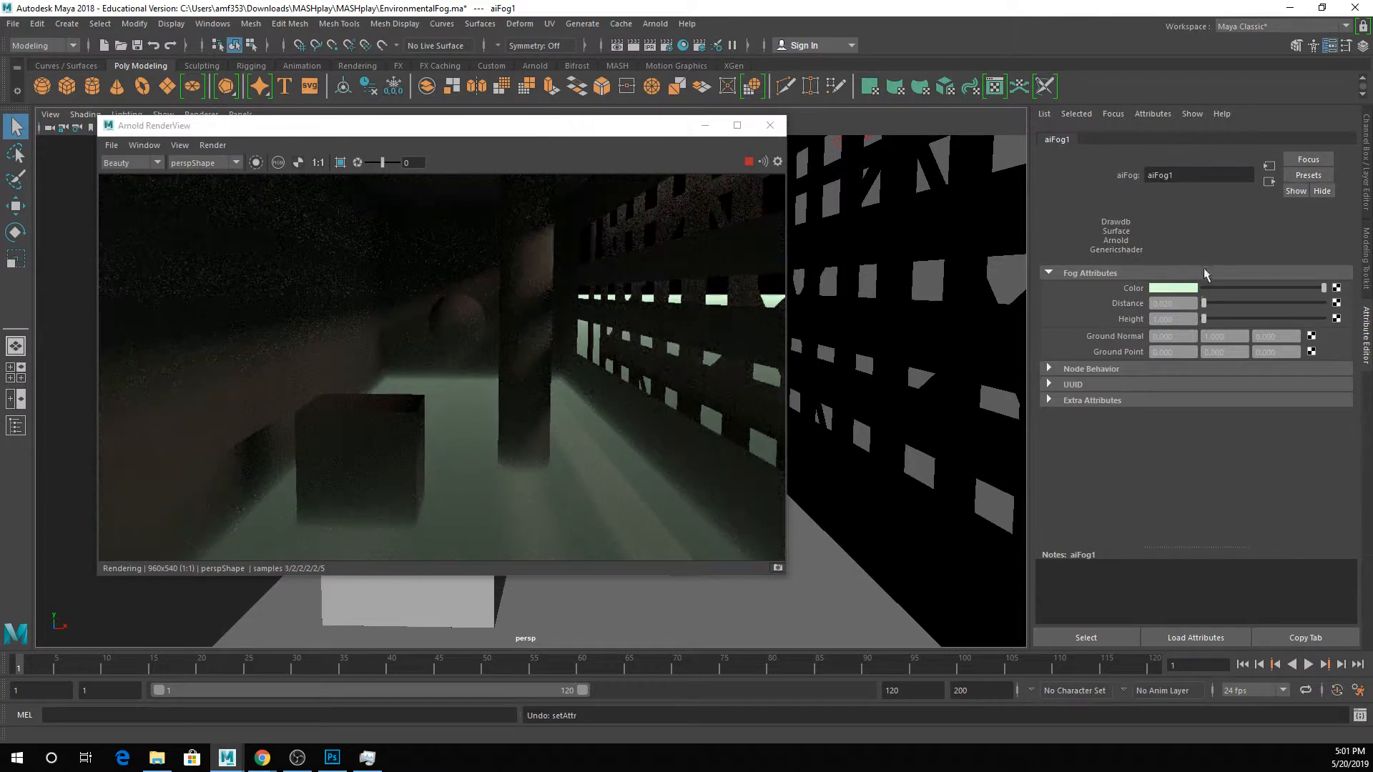
Try a much larger fog distance and restore the distance to 0.02.
drag(1212, 307, 1227, 306)
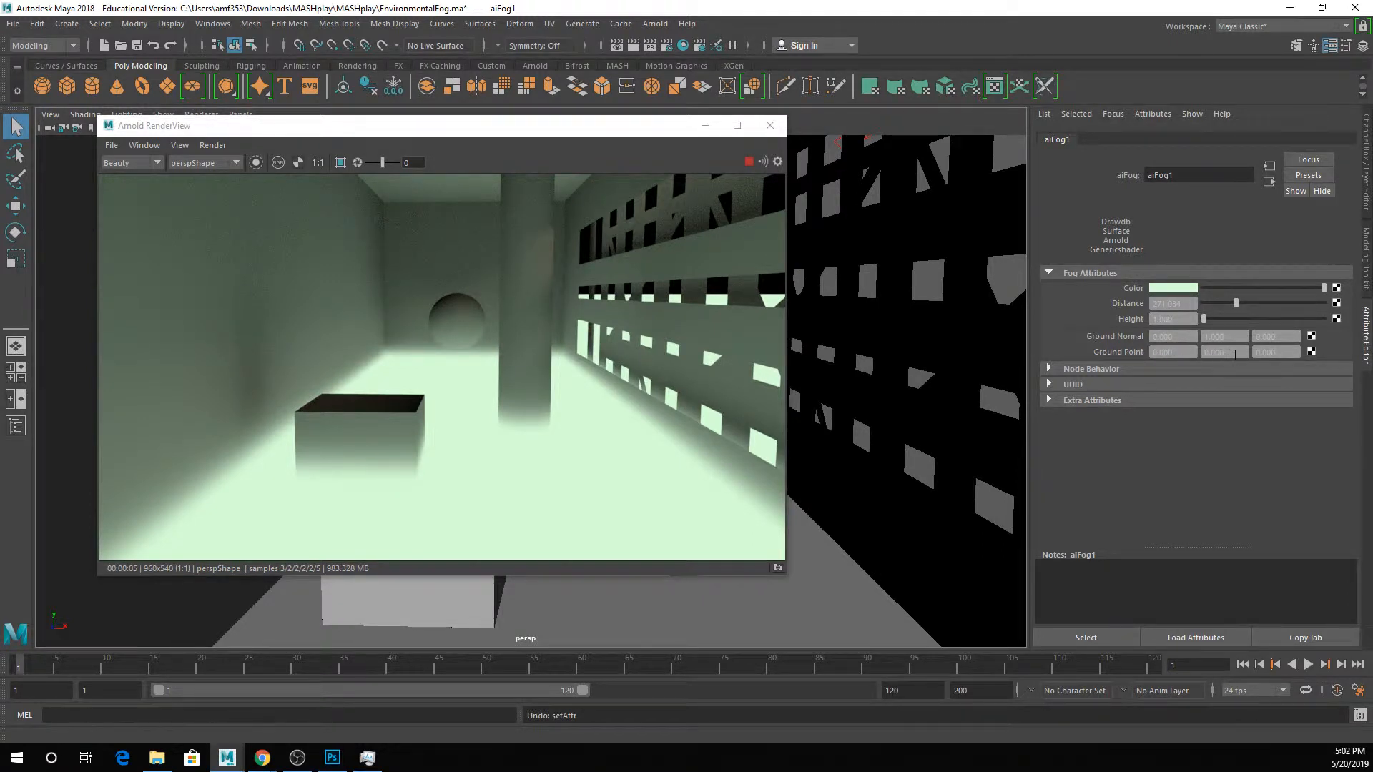
click(1173, 303)
text(0.02)
key(Return)
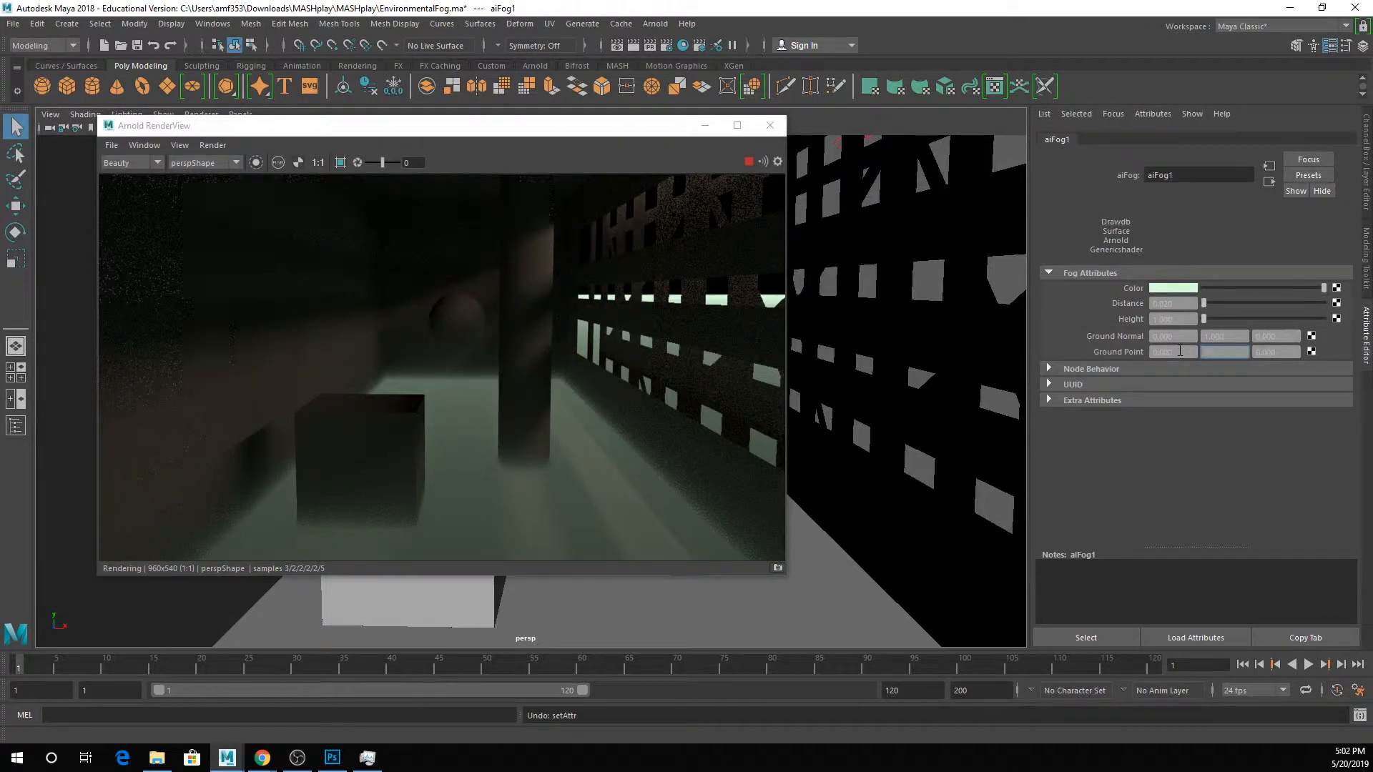
Try a Ground Point Y value of 40 for the fog, and change it to -40.
key(Return)
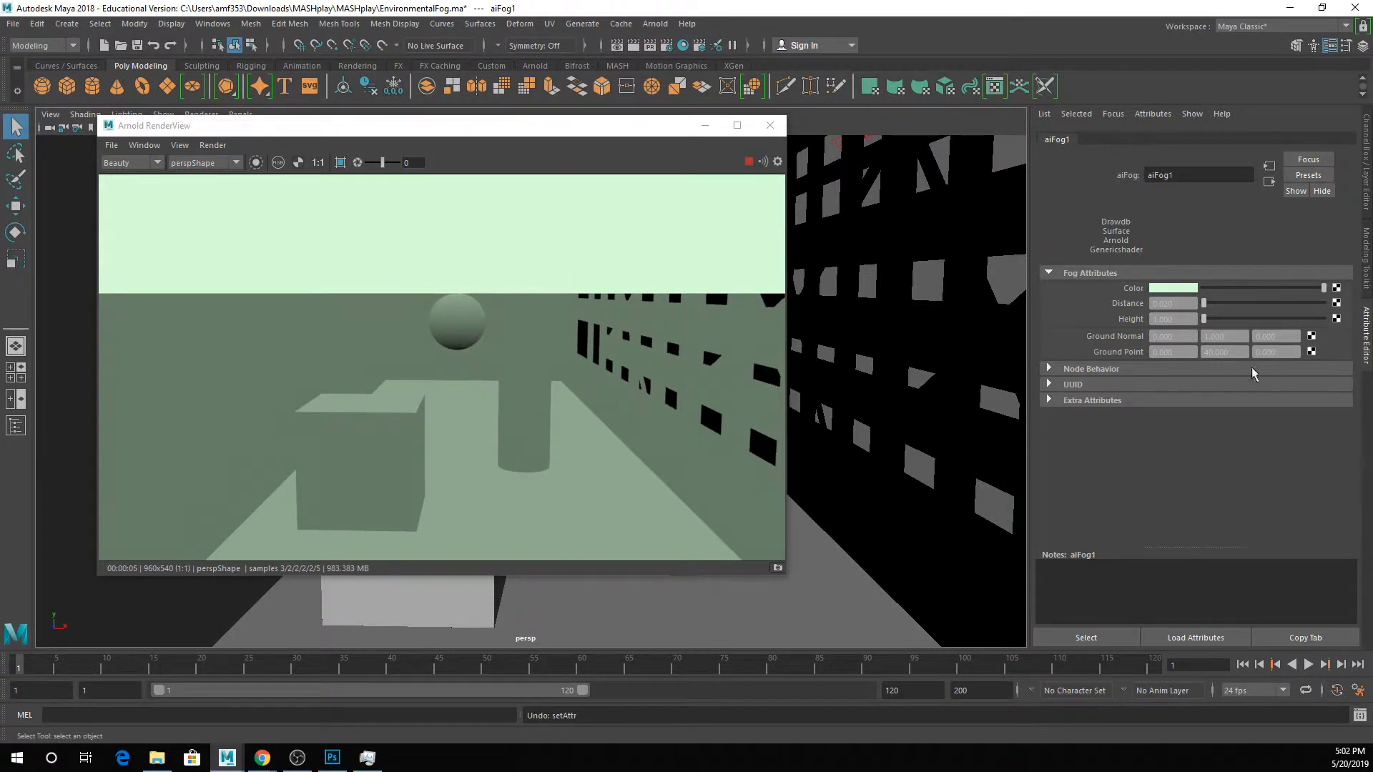
click(1225, 352)
text(-40)
key(Return)
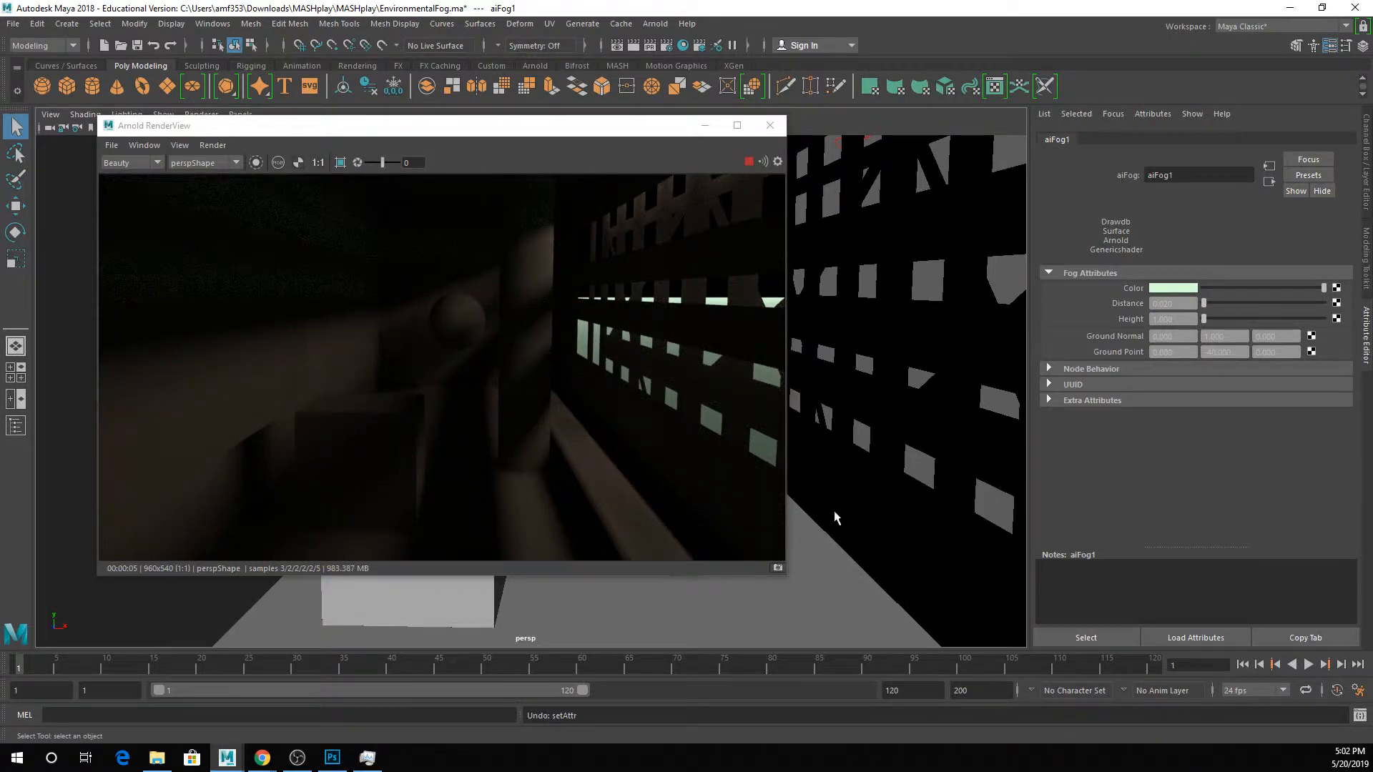
Hide the room geometry enclosing the cube, sphere and column.
key(ctrl+h)
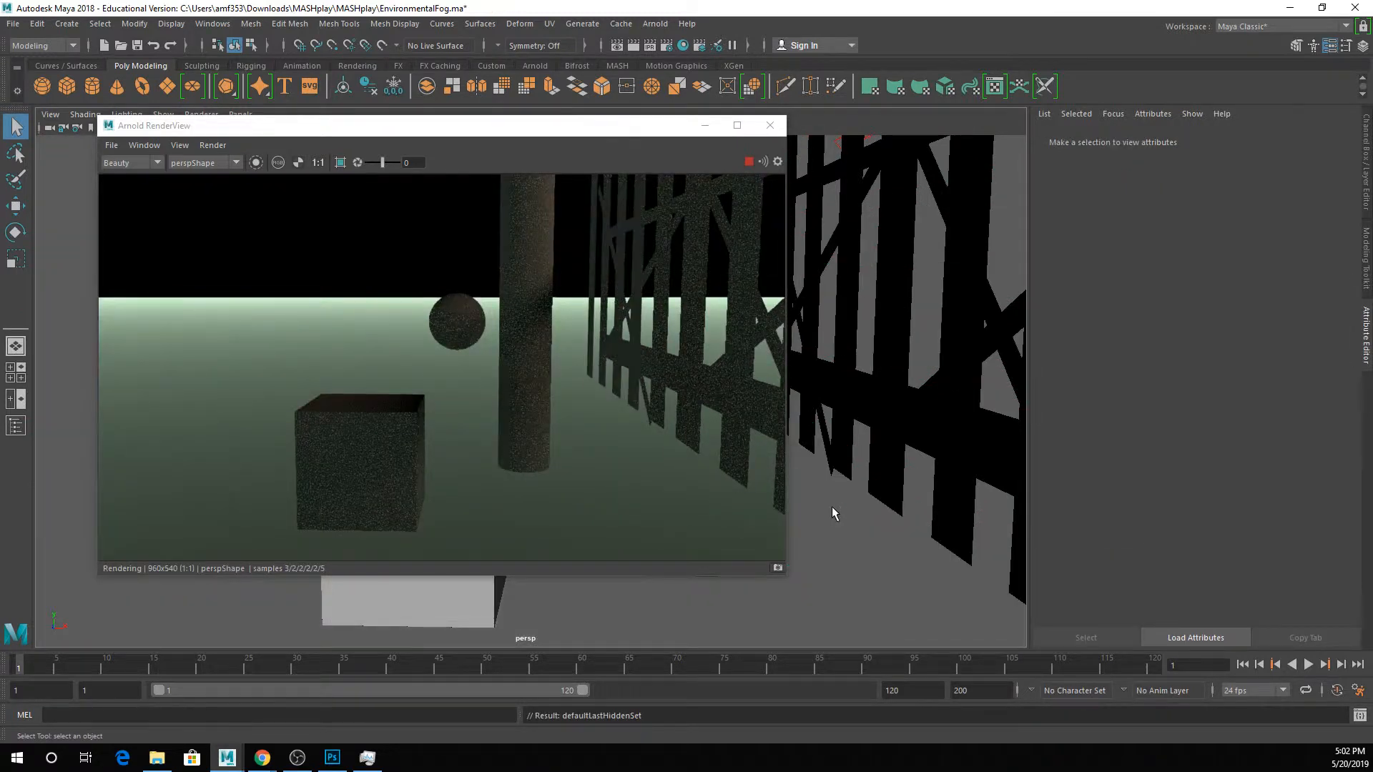
Undo hiding the room geometry and set the fog's Ground Point Y to 0.
key(ctrl+z)
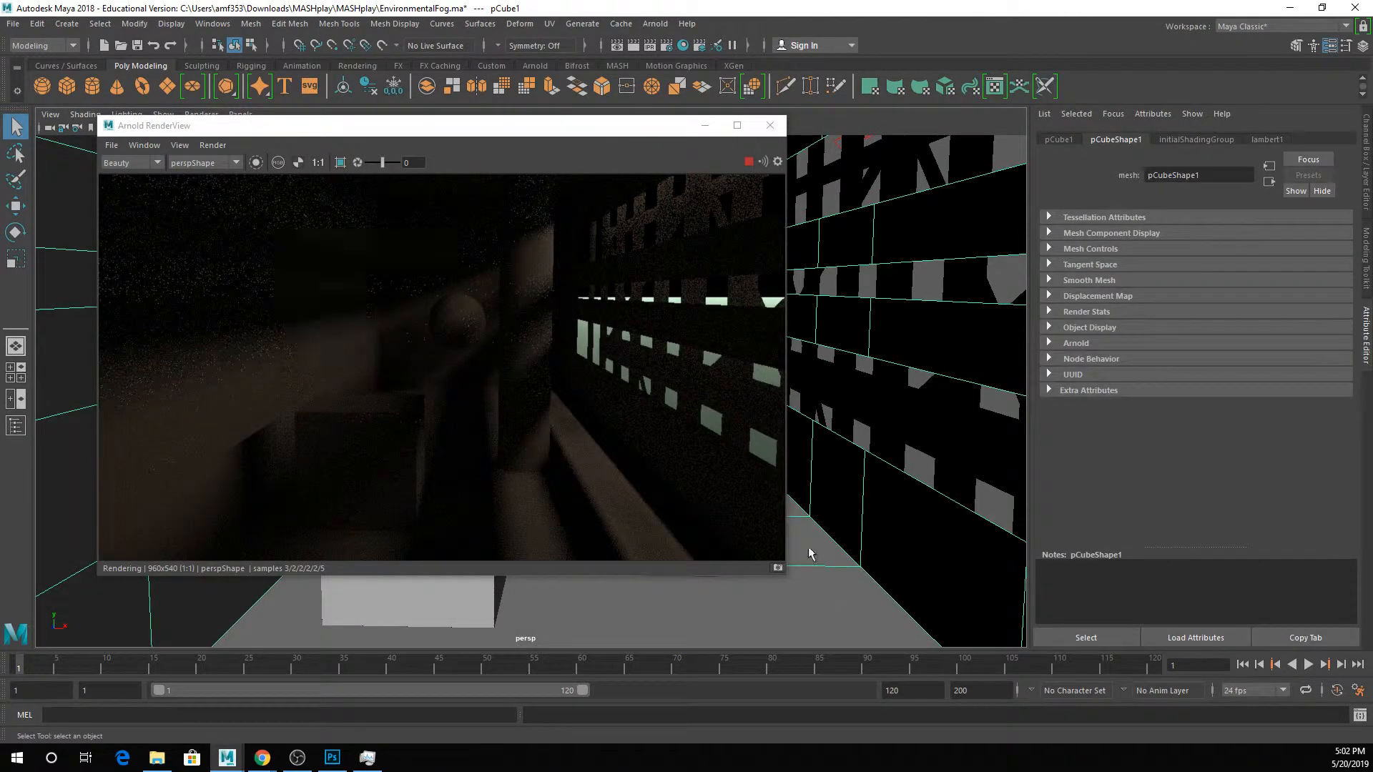
click(1277, 138)
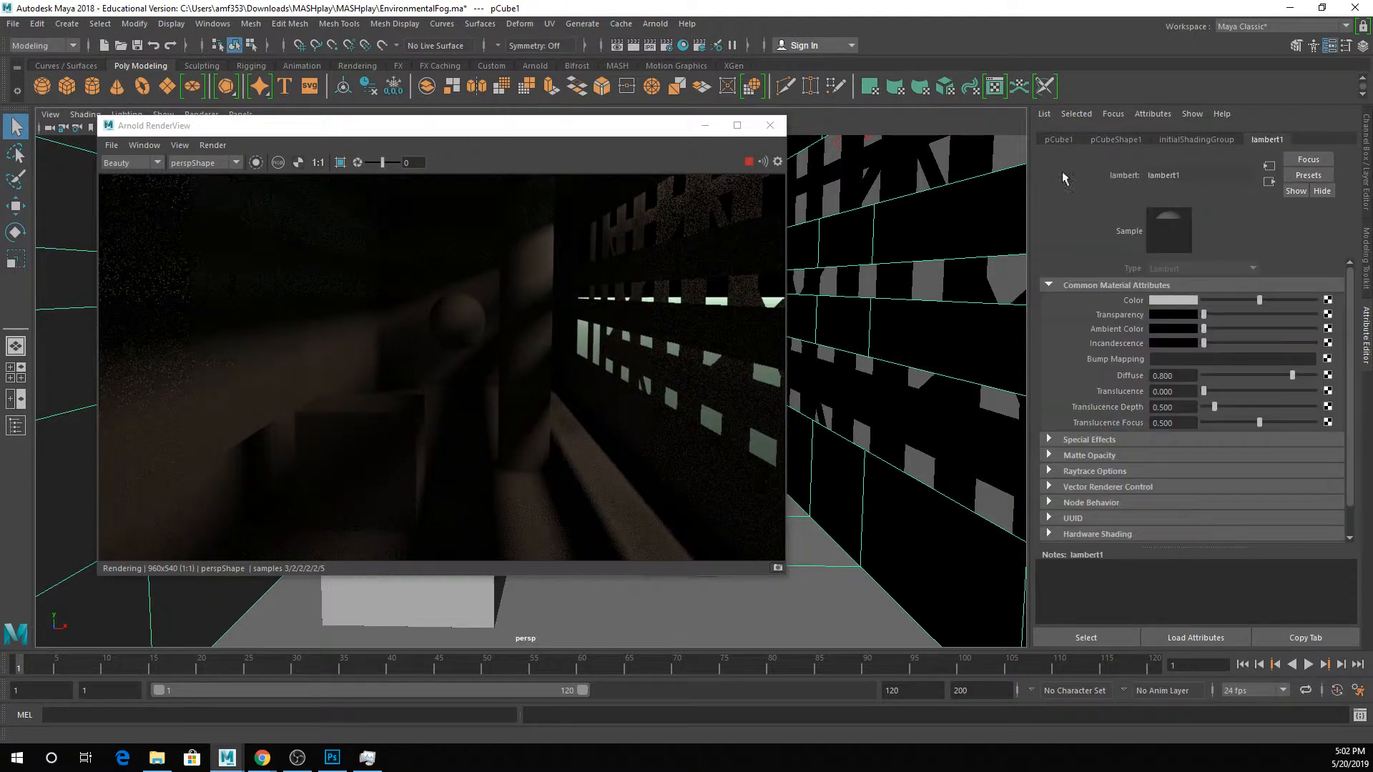
click(667, 45)
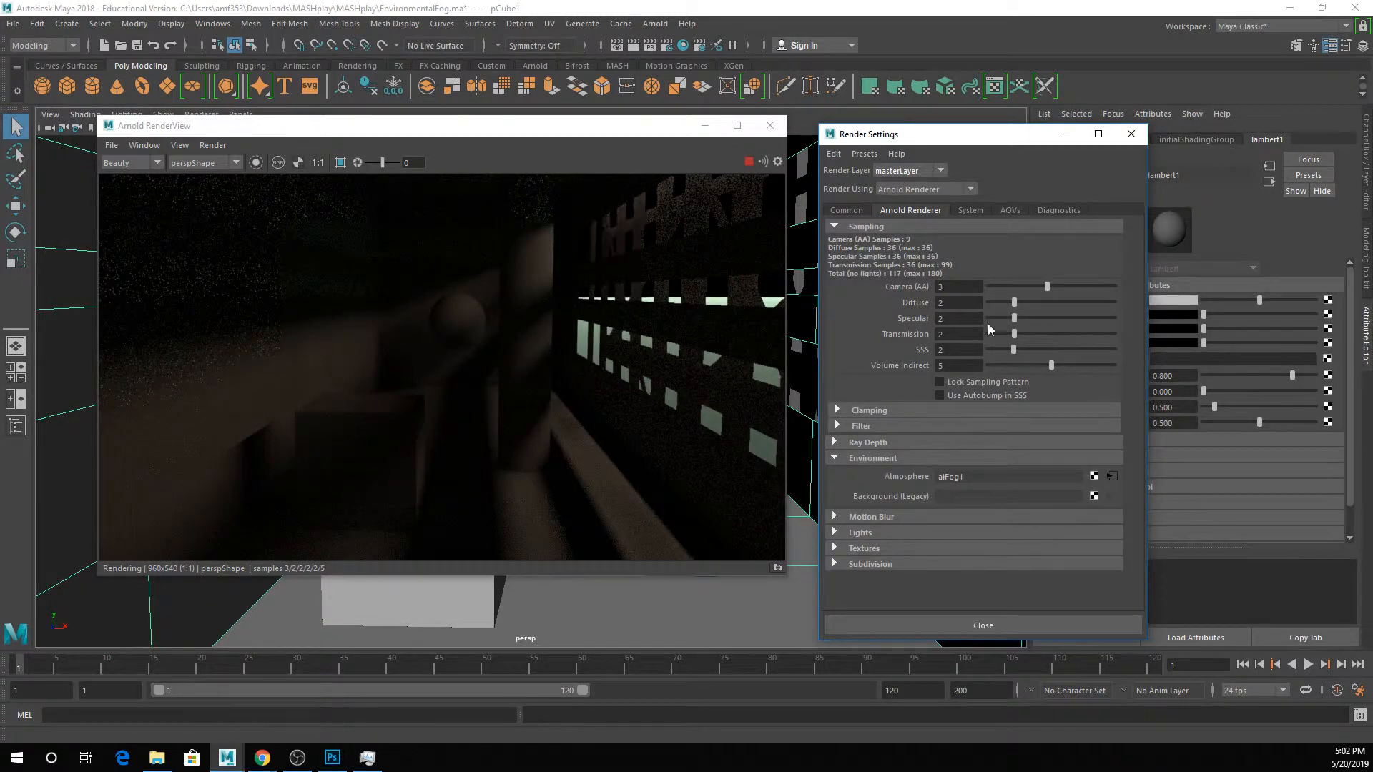
click(1112, 476)
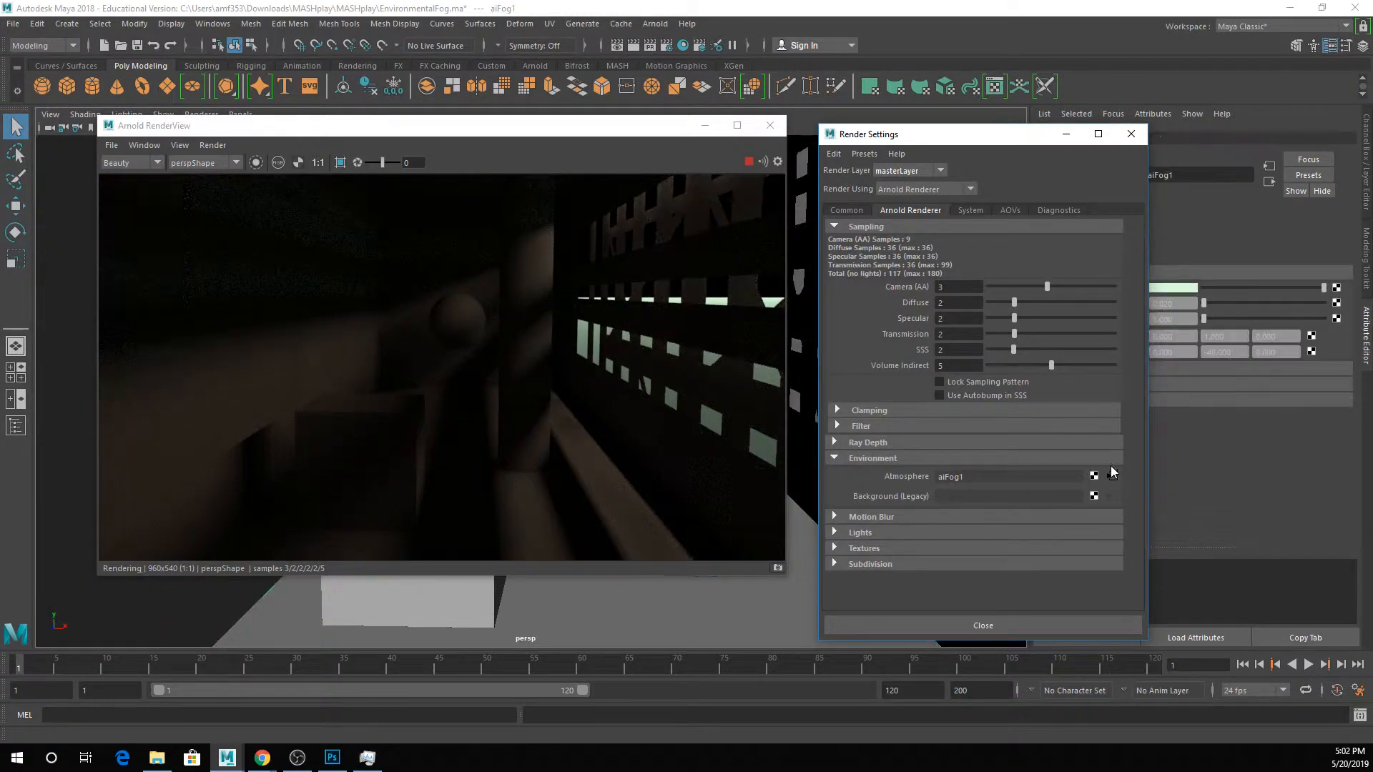
click(1066, 135)
click(1215, 353)
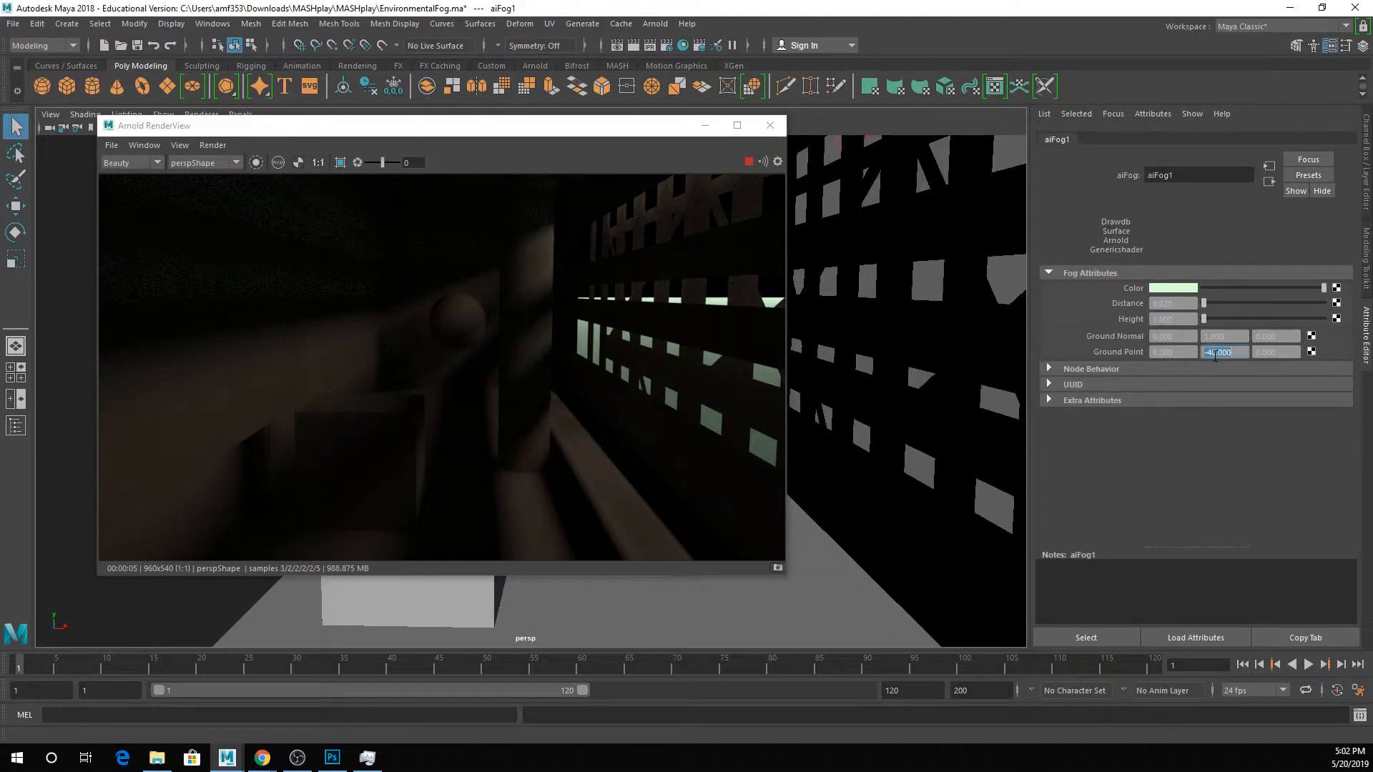
text(0)
key(Return)
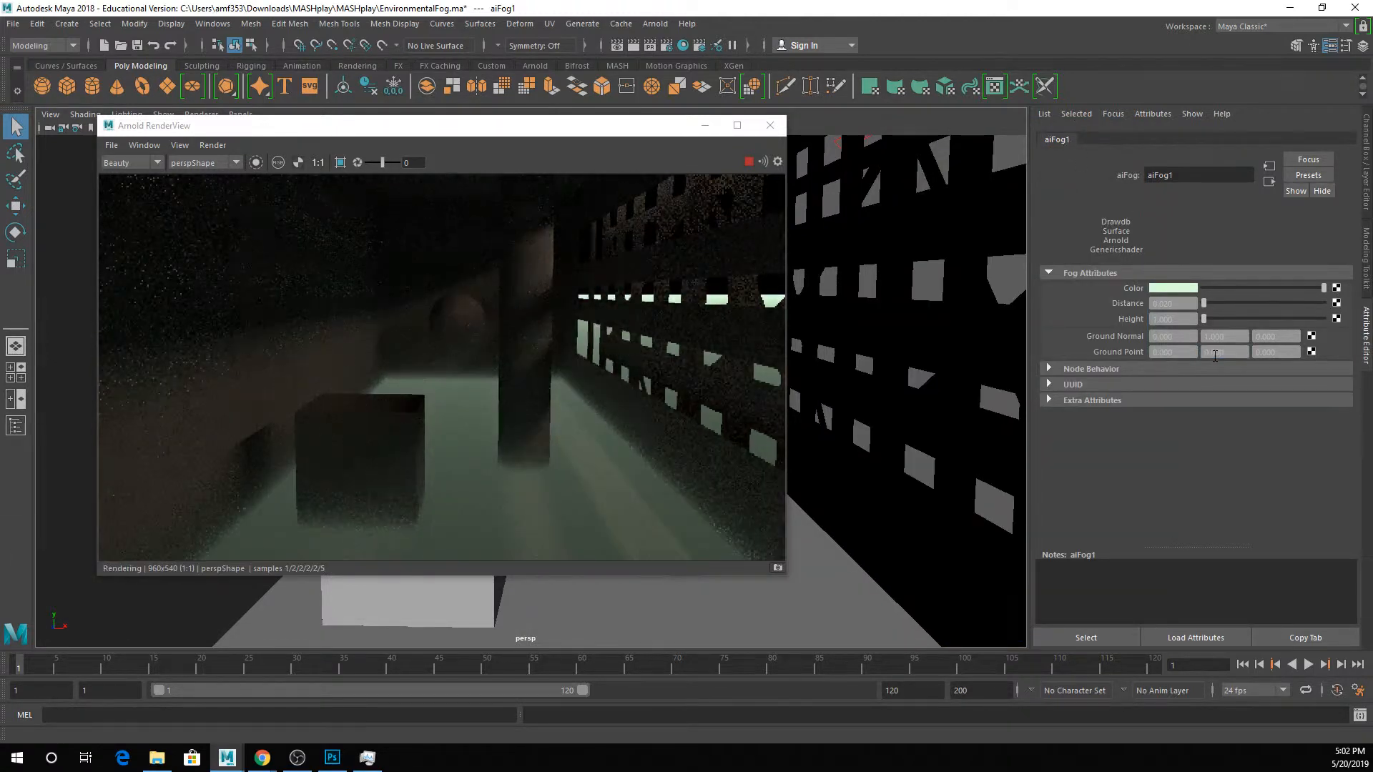
Increase the fog distance to about 24, and try a different fog height before undoing that height change.
drag(1211, 303, 1206, 302)
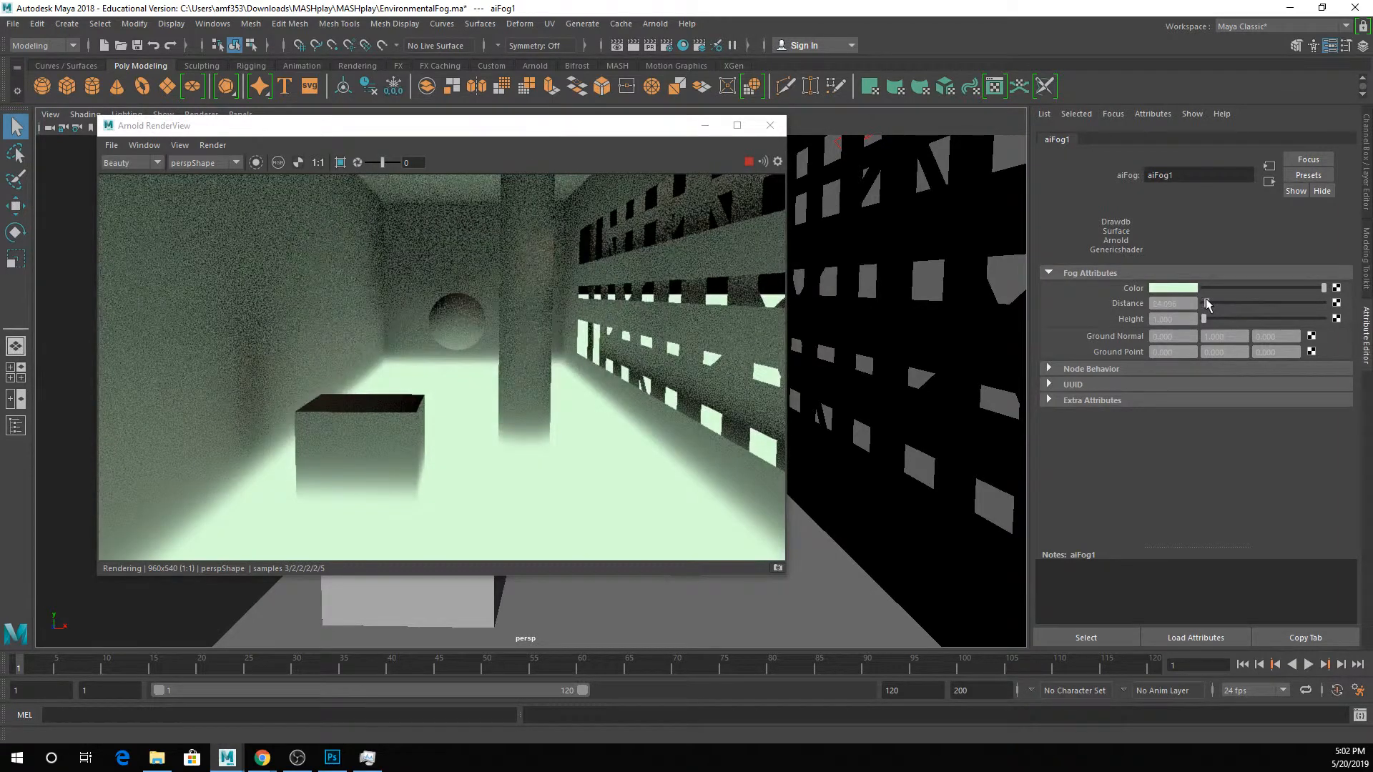
click(1203, 319)
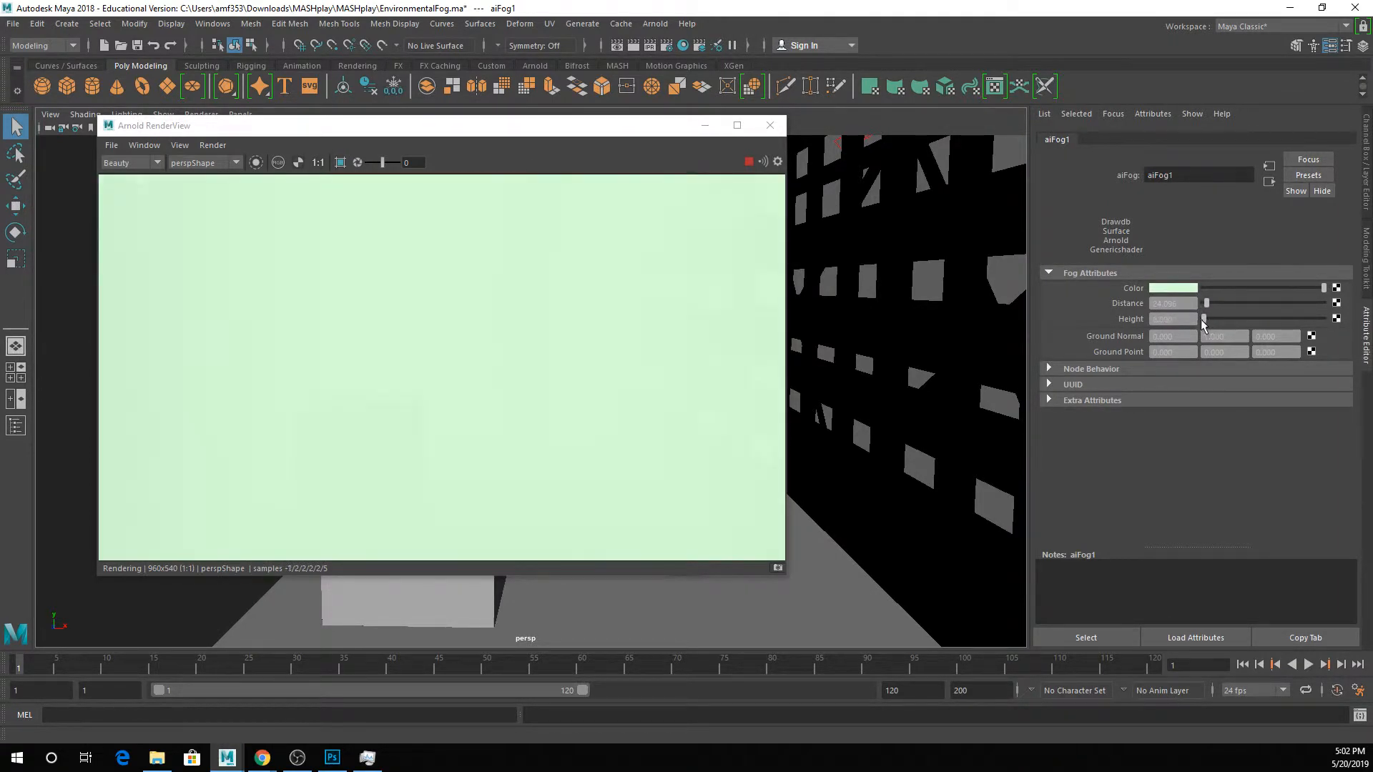
key(ctrl+z)
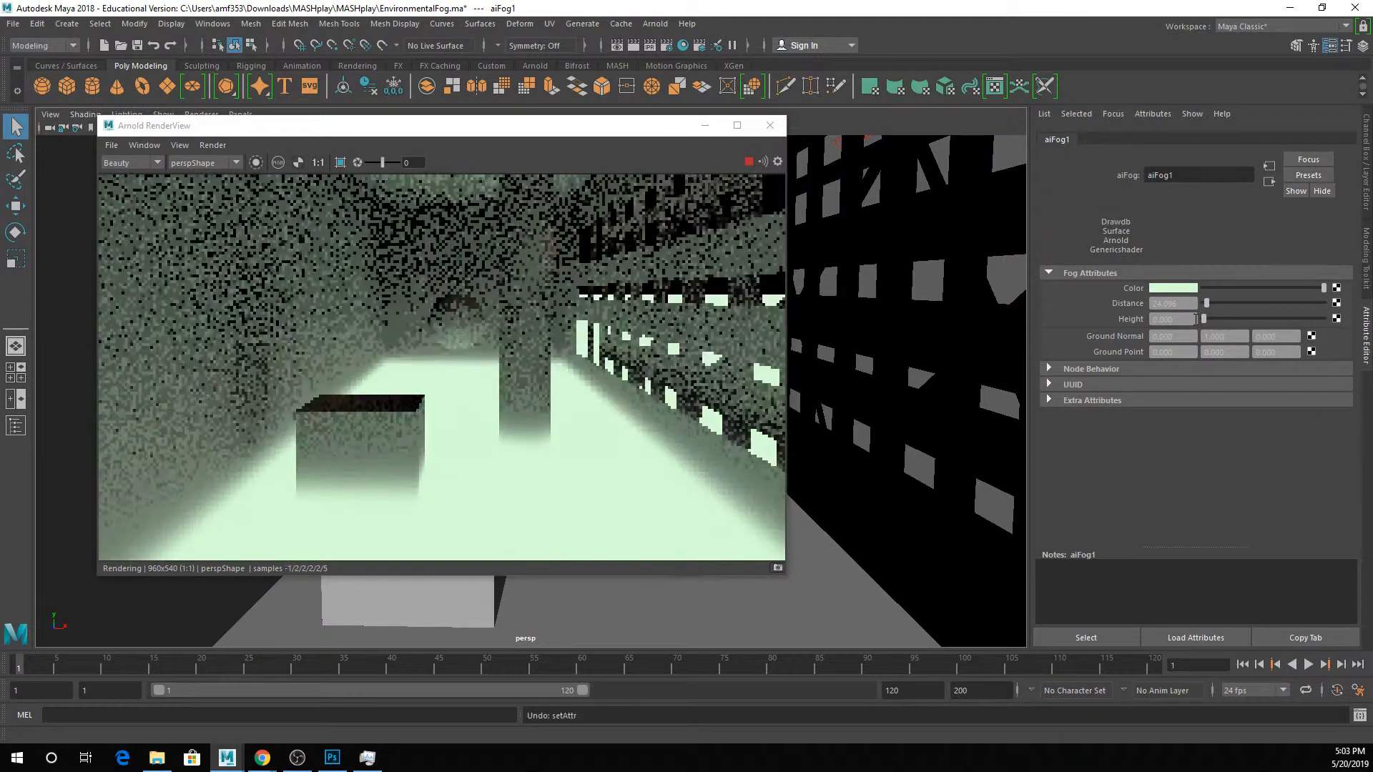
Map a Noise texture to the fog's Distance attribute.
click(1334, 303)
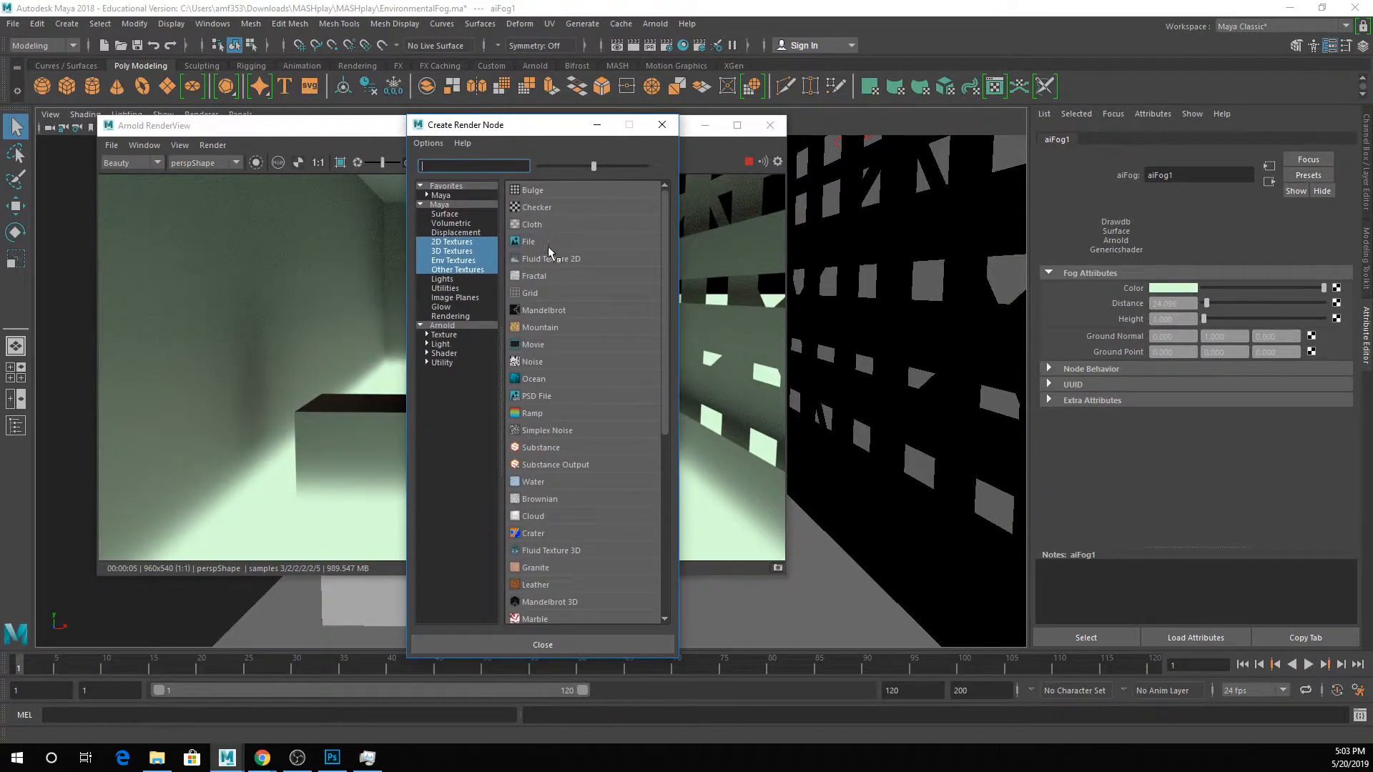
click(535, 361)
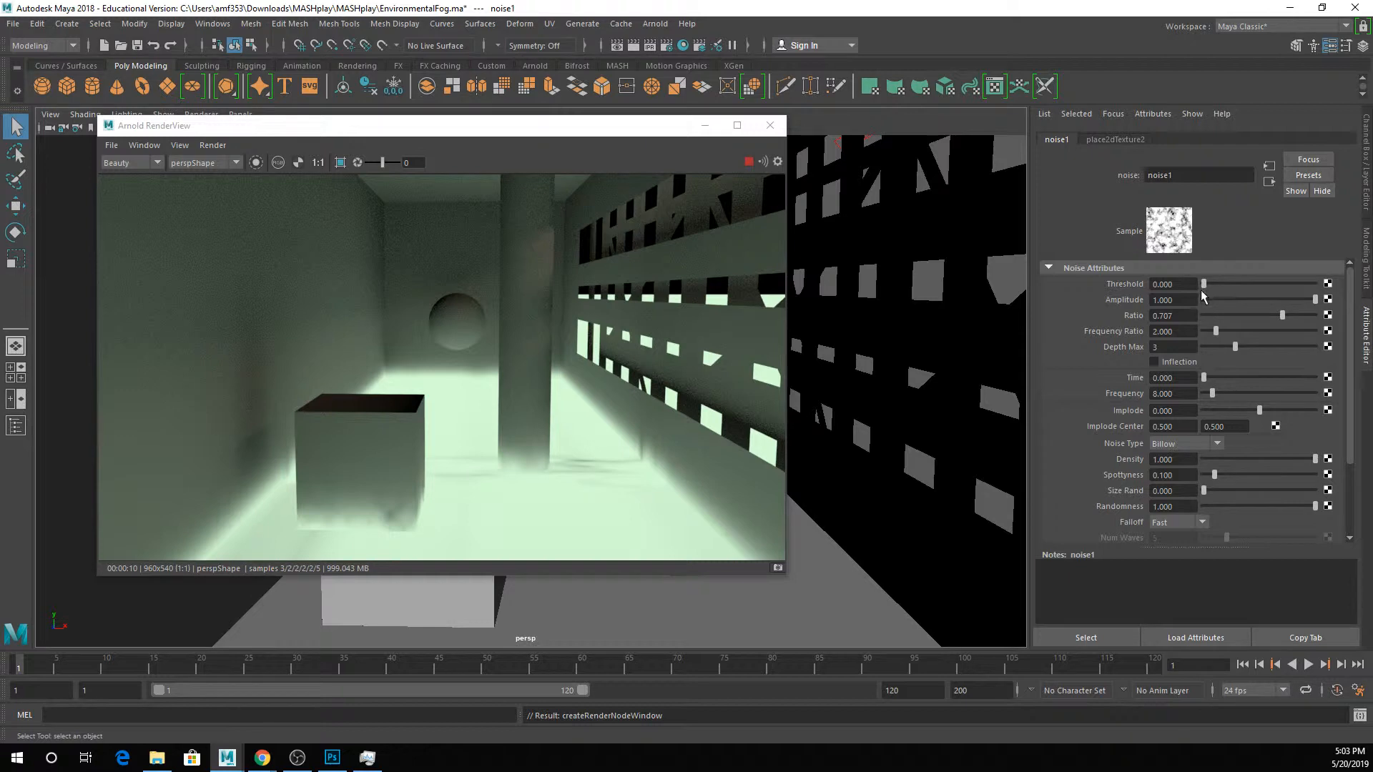
Limit the render preview to a region around the cube and set the noise texture's Time to 1.
click(340, 162)
drag(277, 363, 468, 557)
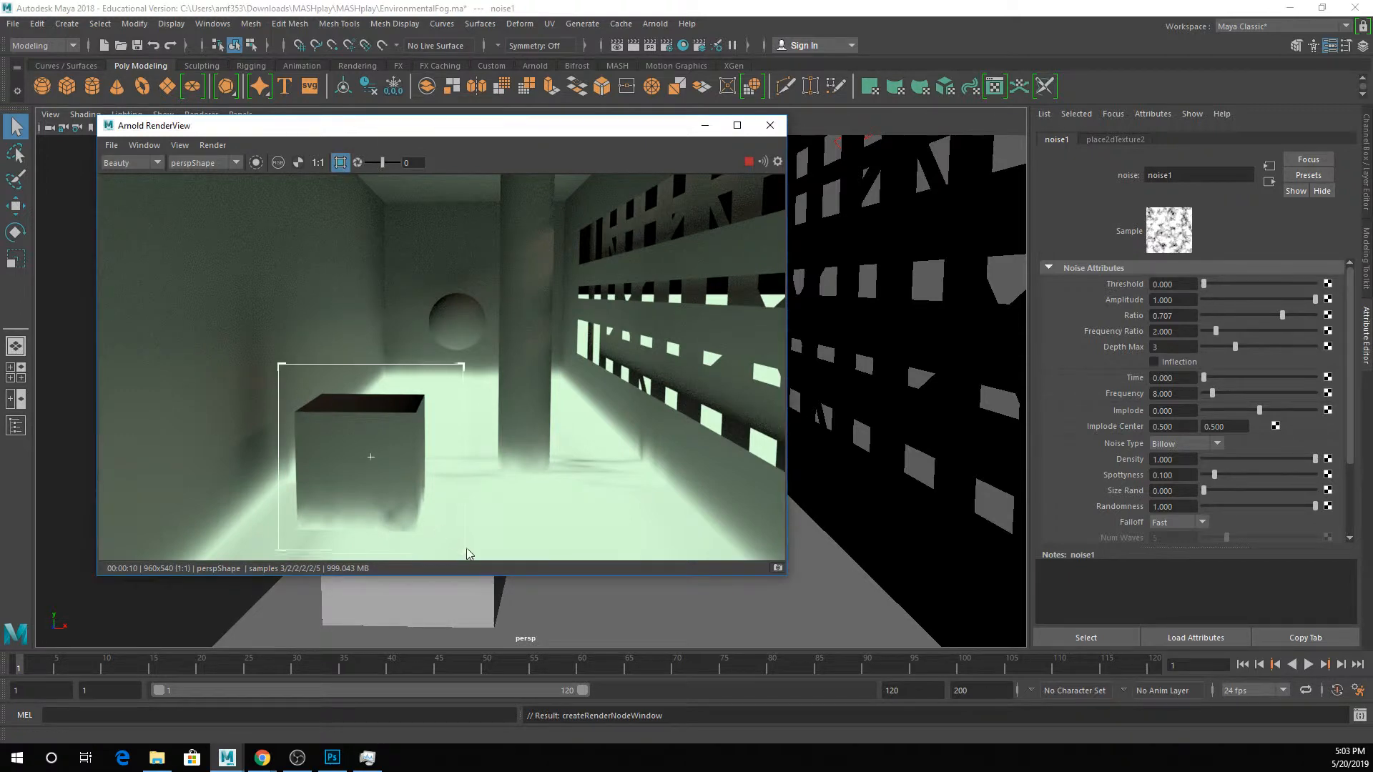
scroll(384, 504, up, 3)
mouse_move(386, 500)
middle_down()
mouse_move(469, 242)
mouse_move(525, 176)
middle_up()
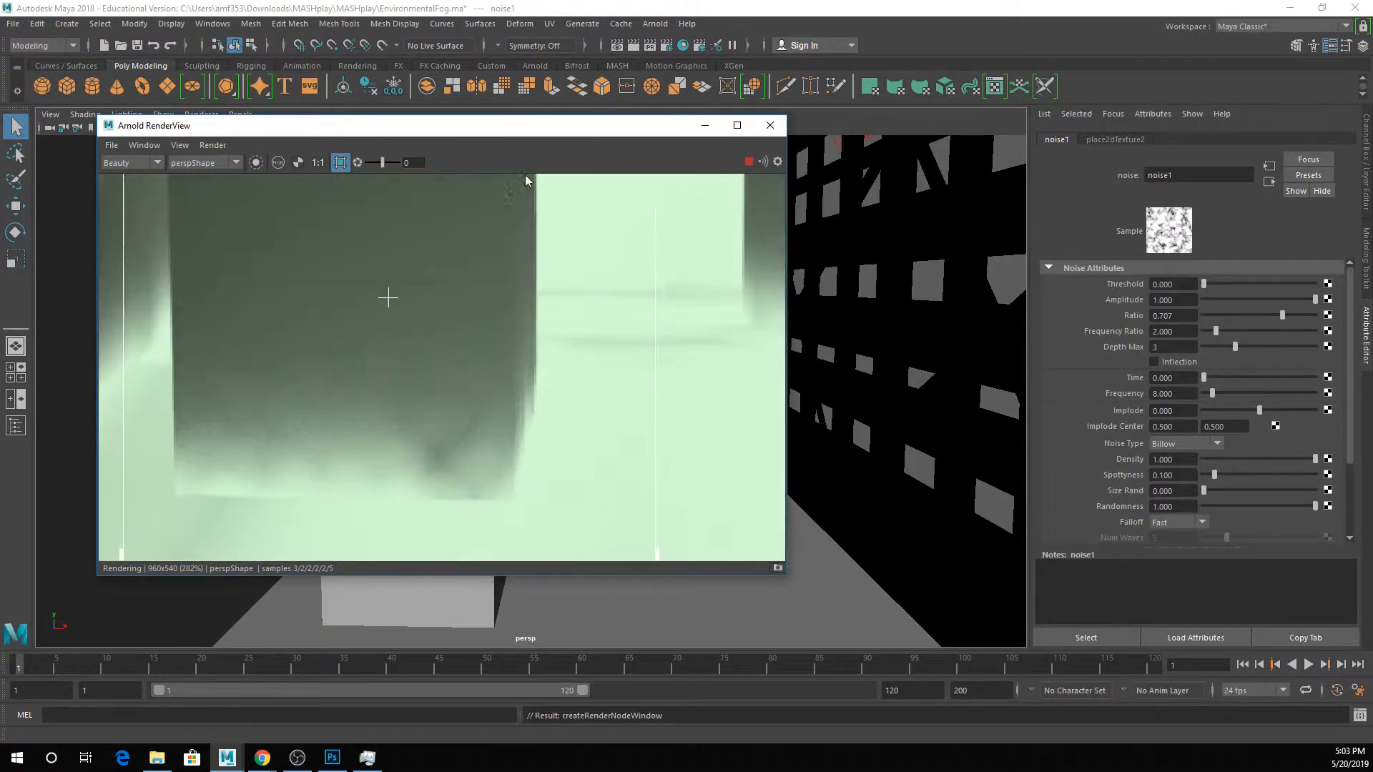
scroll(533, 305, down, 1)
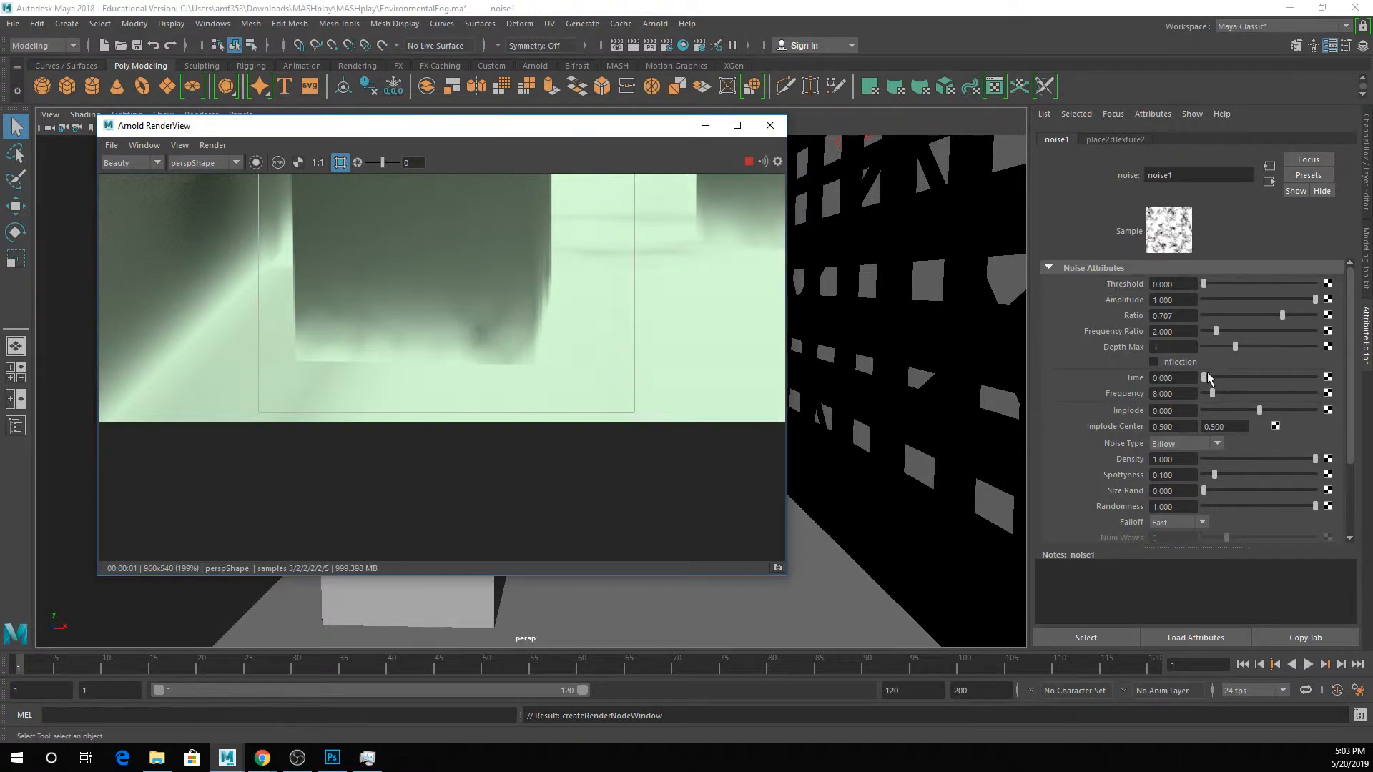
drag(1205, 378, 1311, 369)
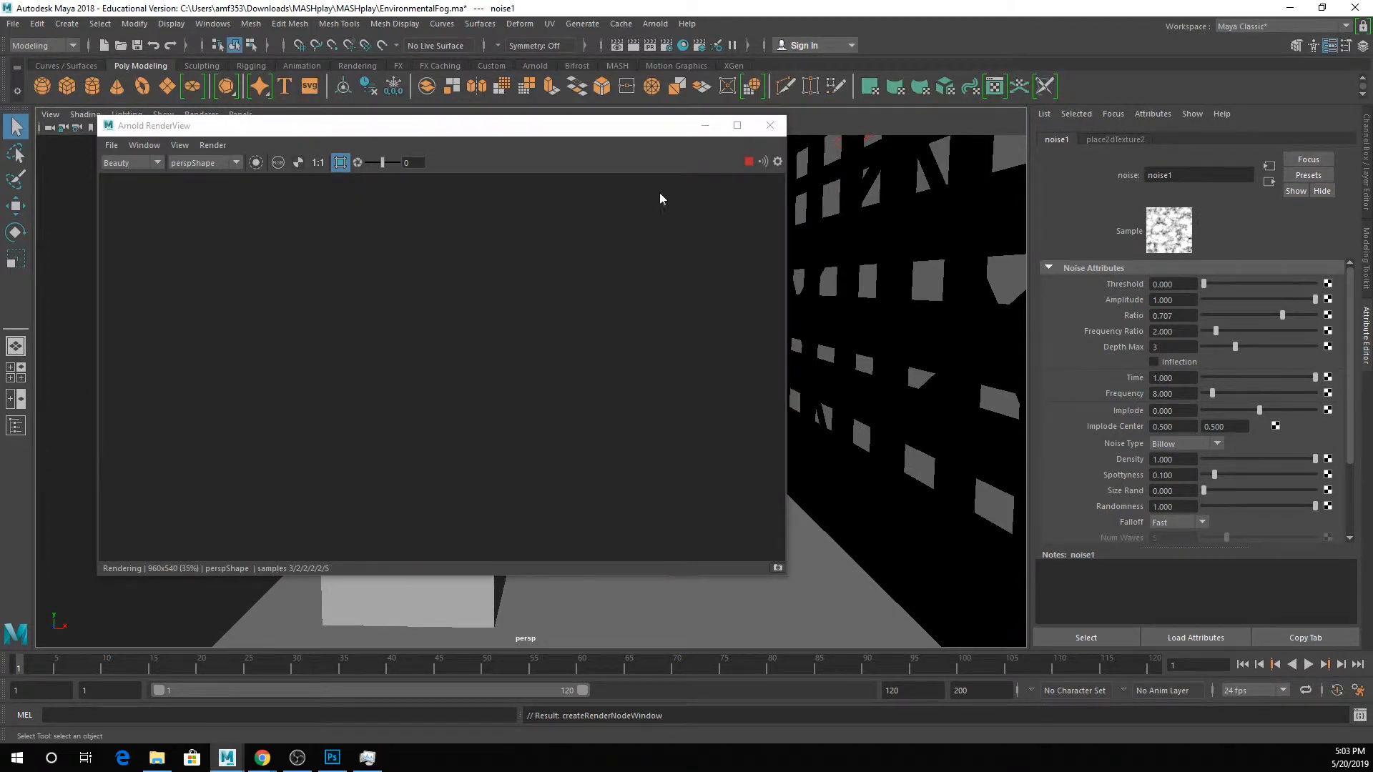
Briefly play back the timeline to refresh the Arnold render, and stop the playback.
alt+drag(836, 232, 804, 336)
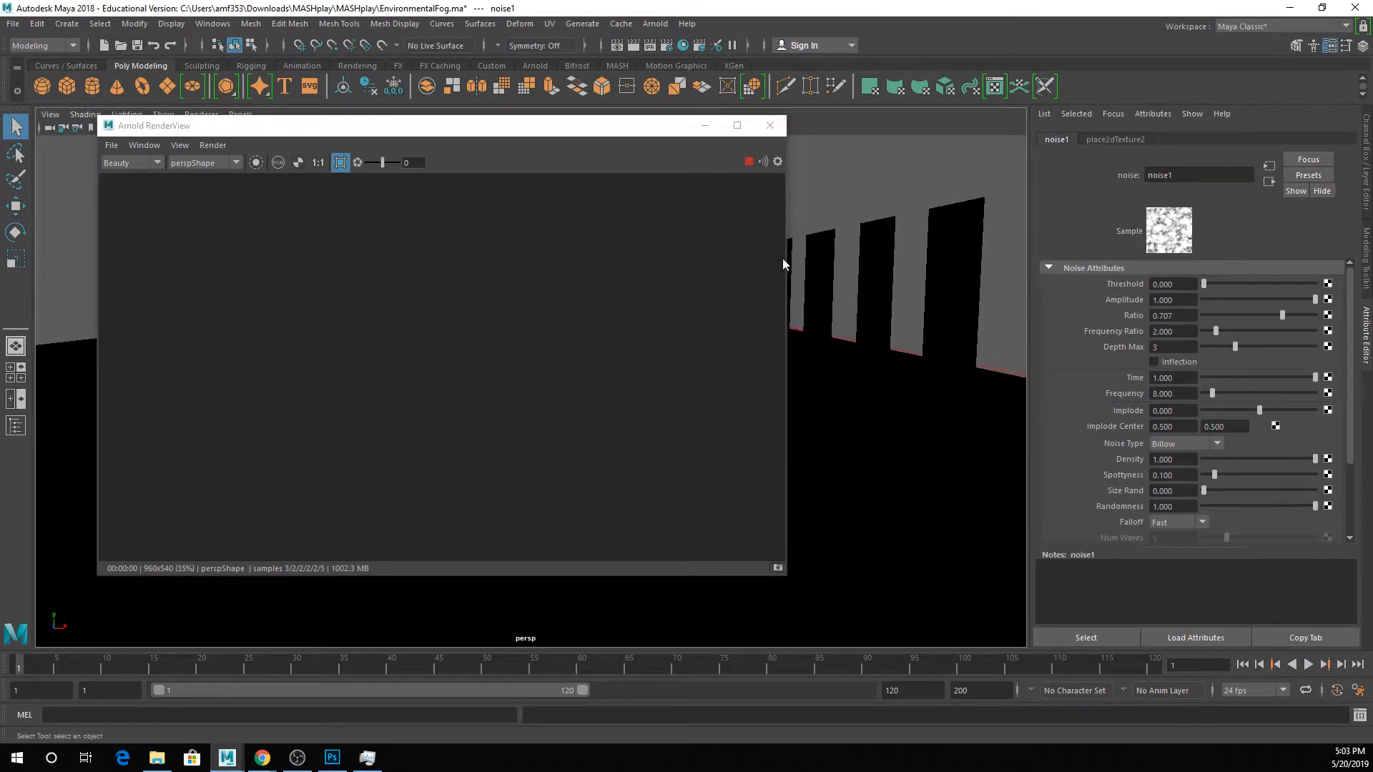
click(1308, 665)
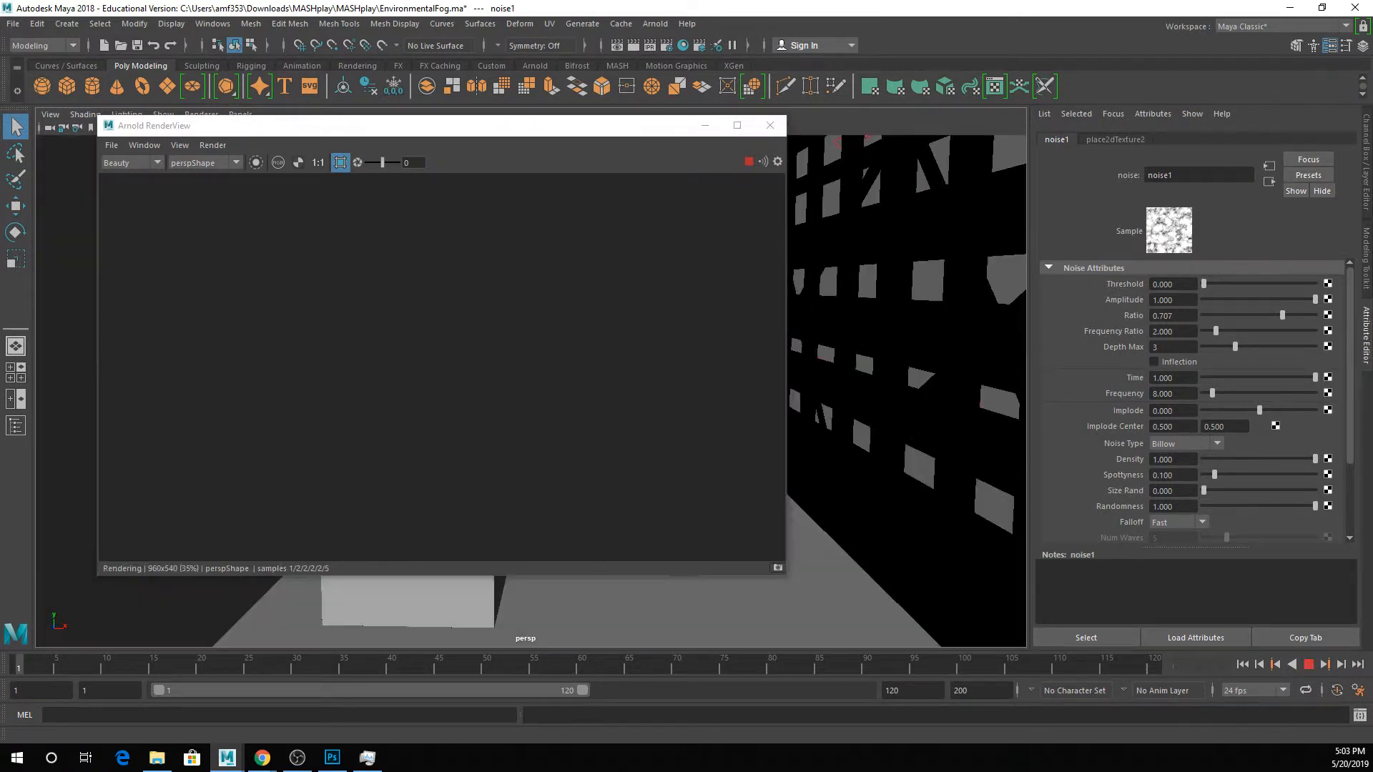
click(1308, 665)
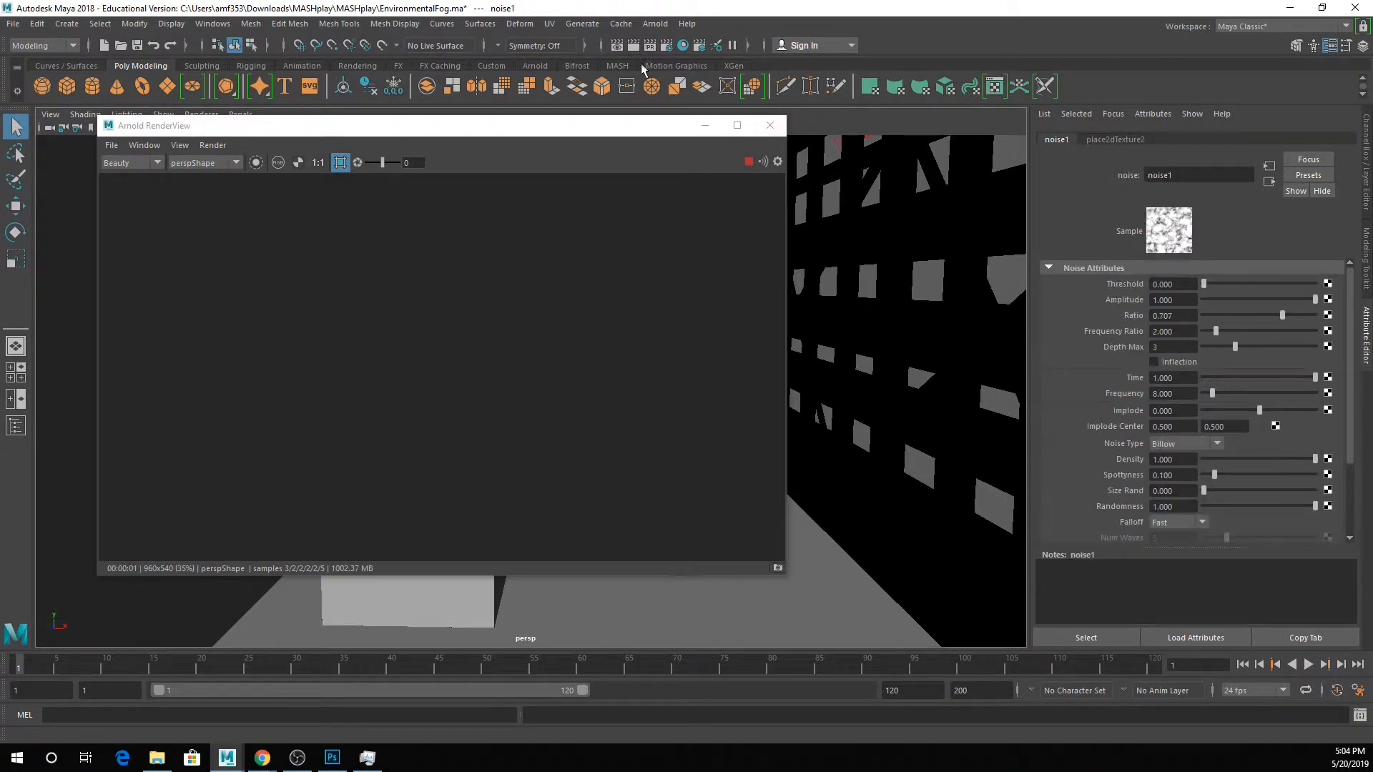
Show the aiFog1 atmosphere's attributes from the Render Settings and move the settings window off the attributes.
click(666, 46)
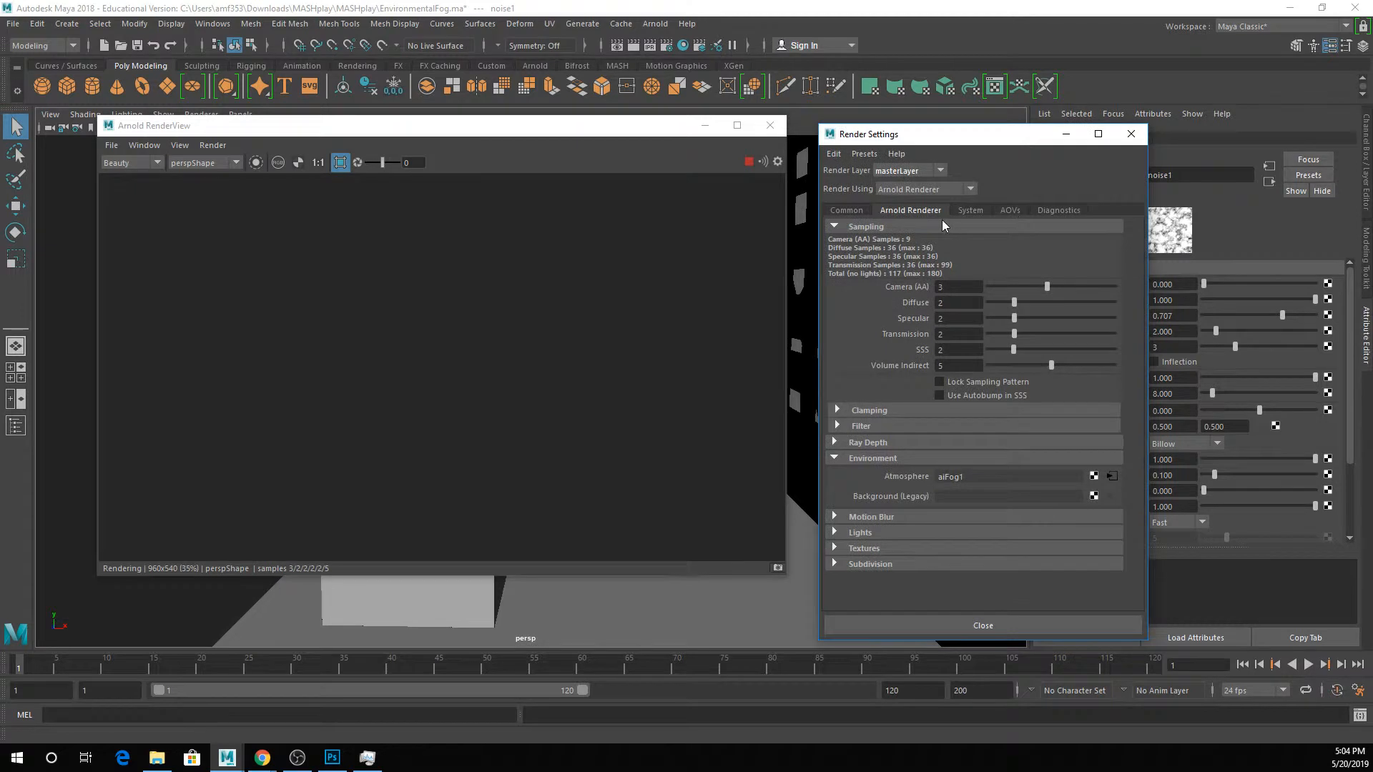
click(1112, 476)
drag(976, 146, 883, 126)
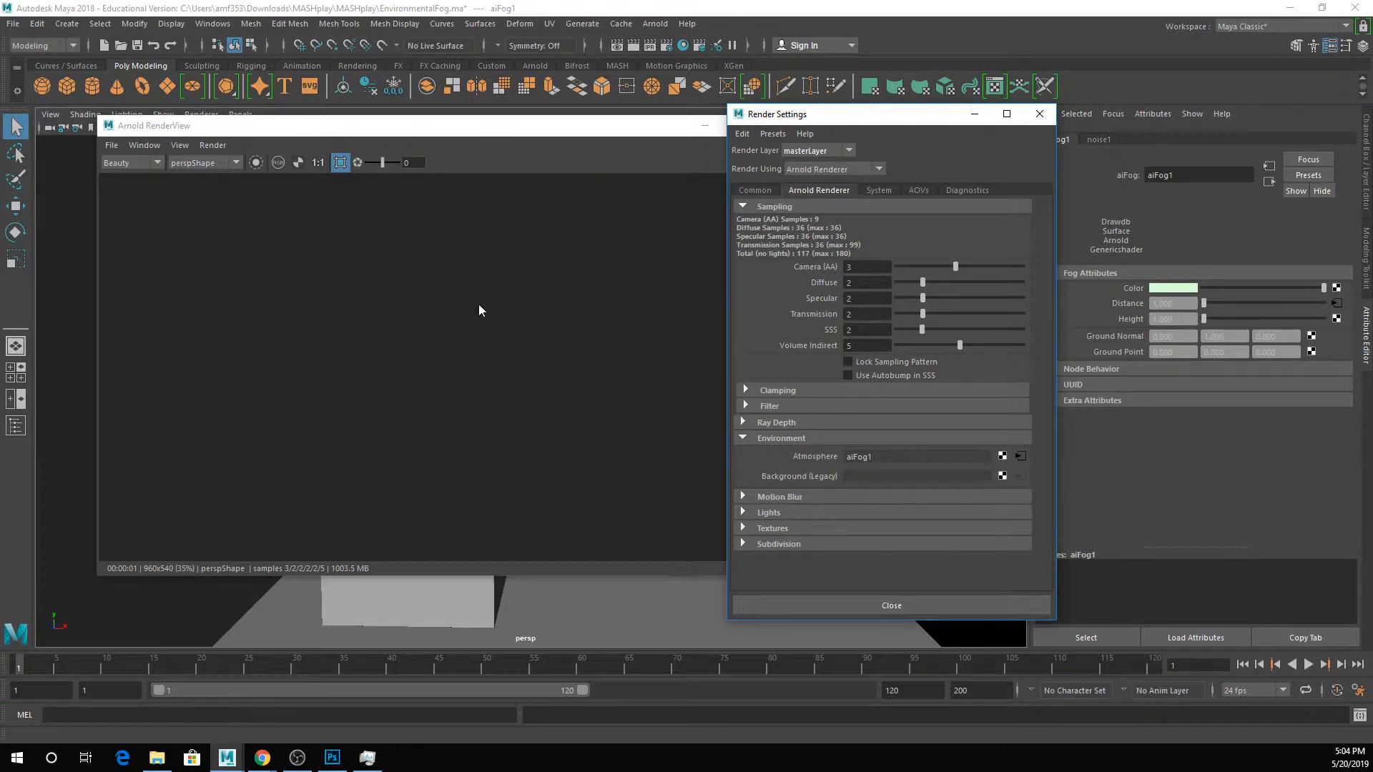
Stop the region render, reopen the Arnold RenderView and restart the interactive render of the full frame.
click(676, 148)
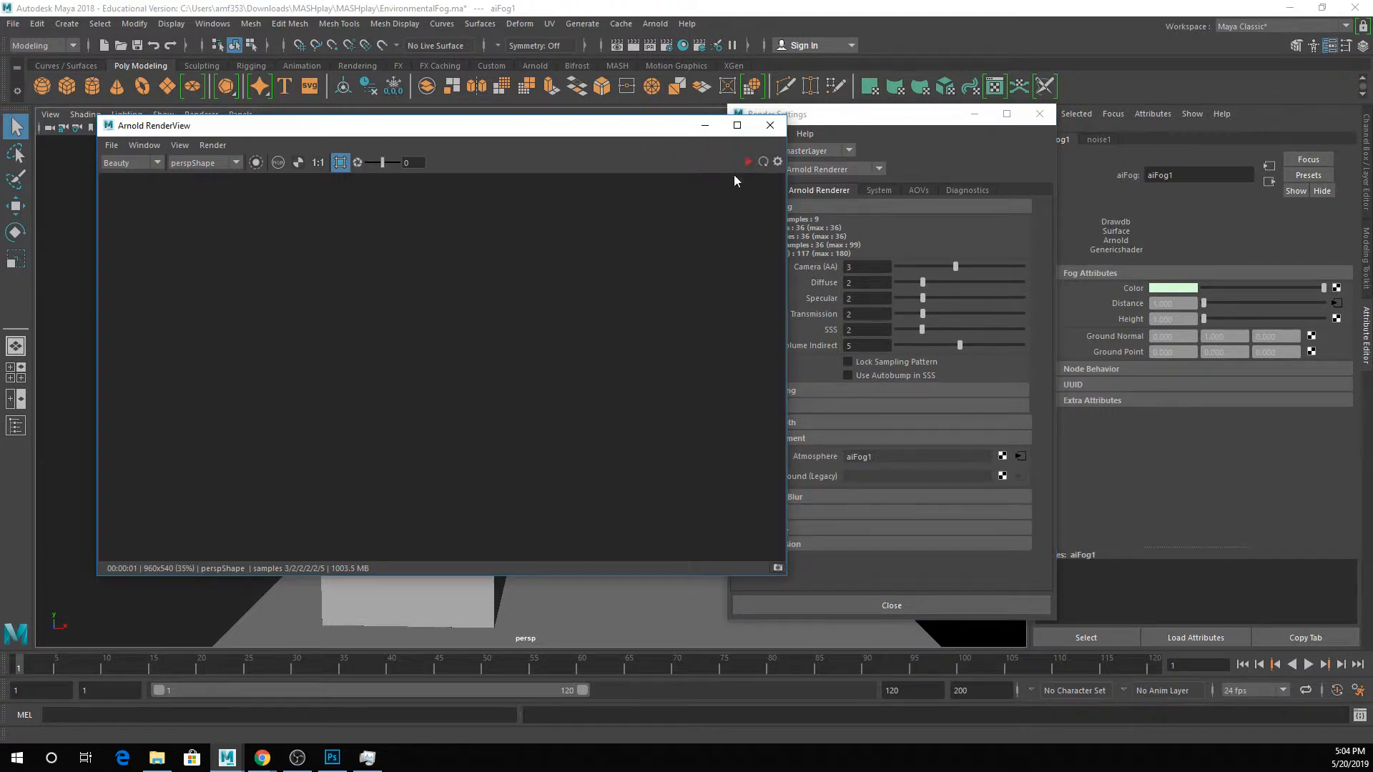
click(749, 162)
click(758, 130)
click(655, 24)
click(680, 72)
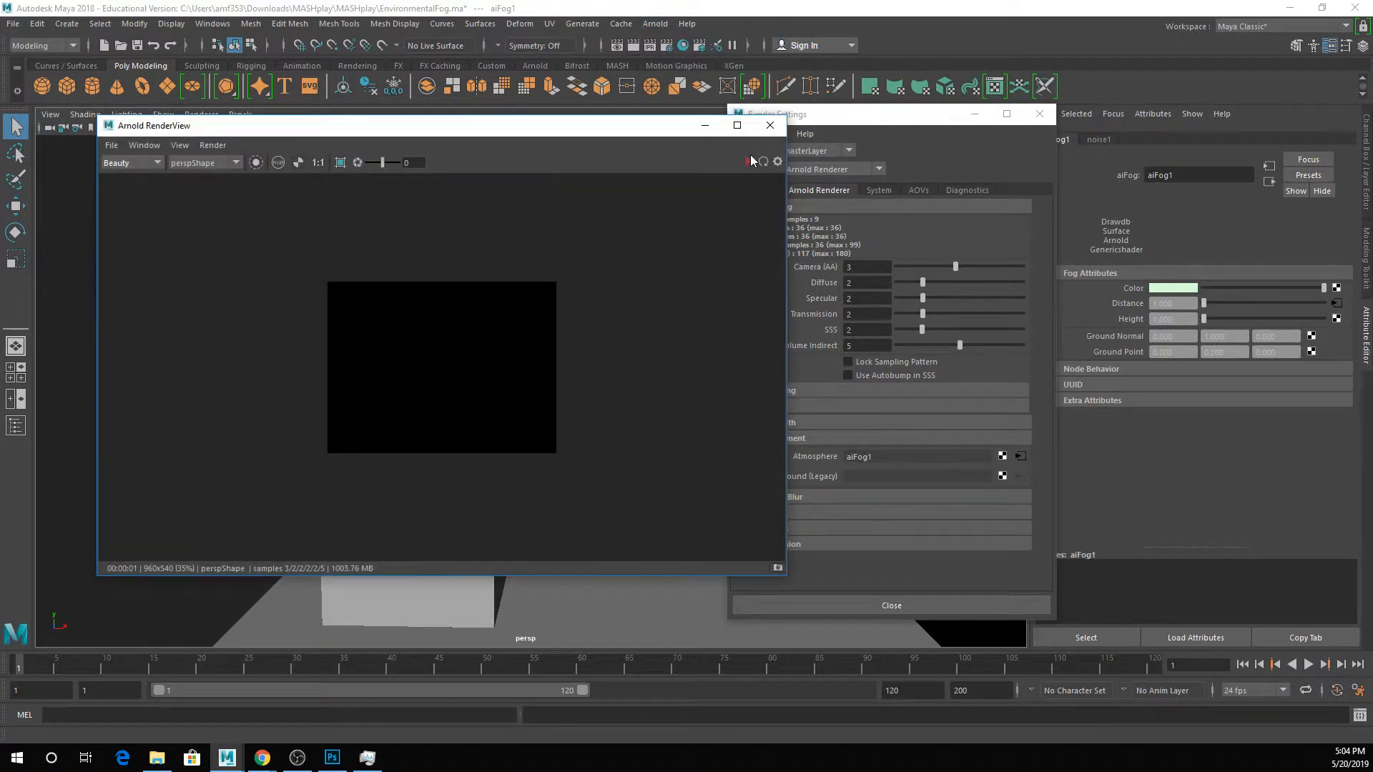
click(749, 162)
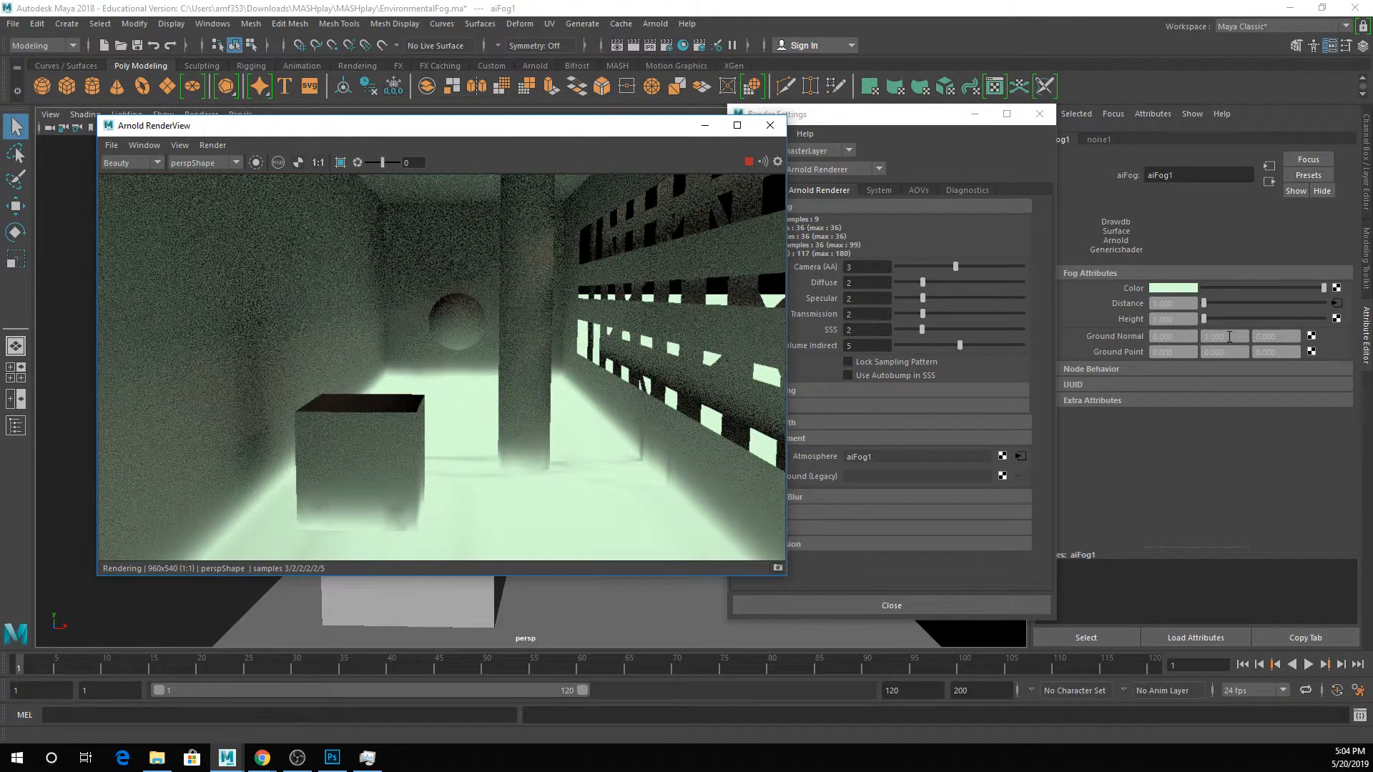
Set keyframes on the fog's Ground Normal Y of 1 and Z of 0 at frame 1.
click(1222, 336)
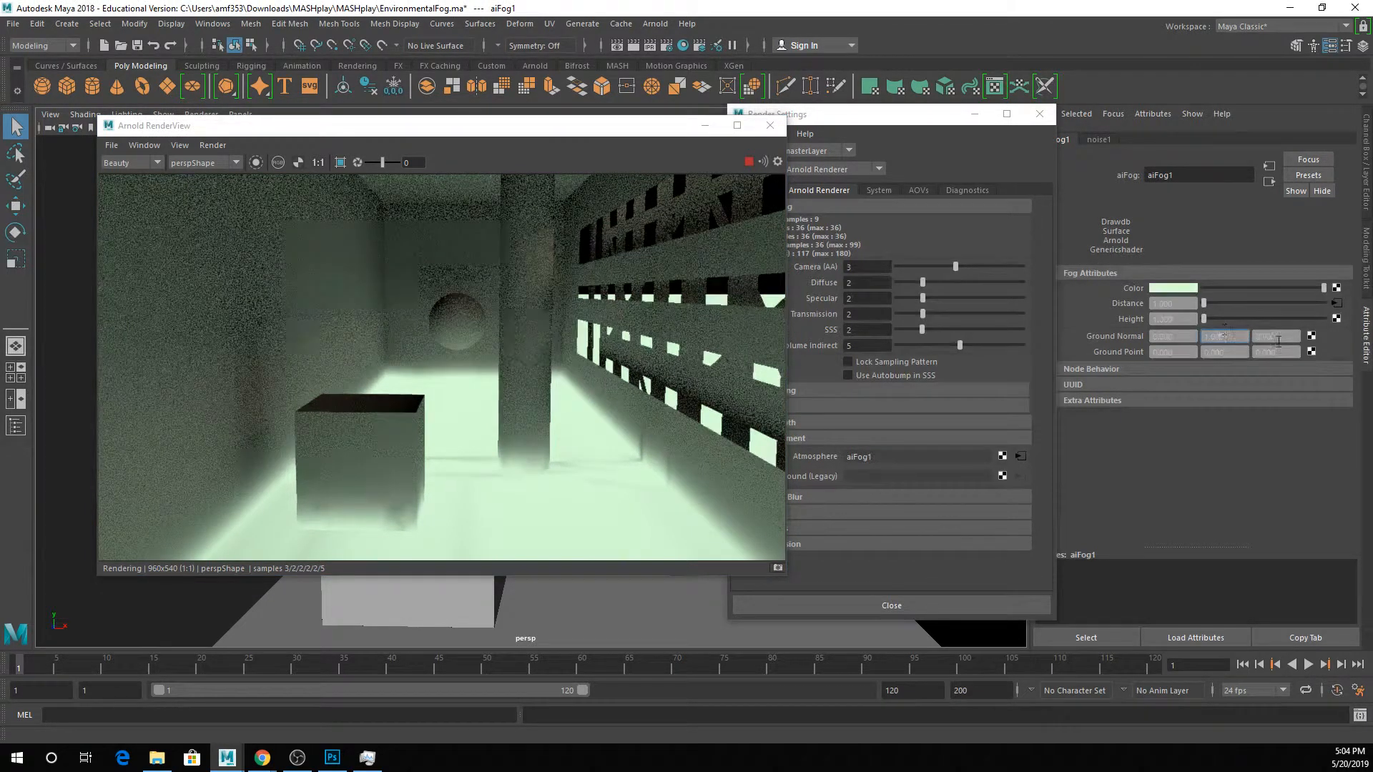
right_click(1218, 334)
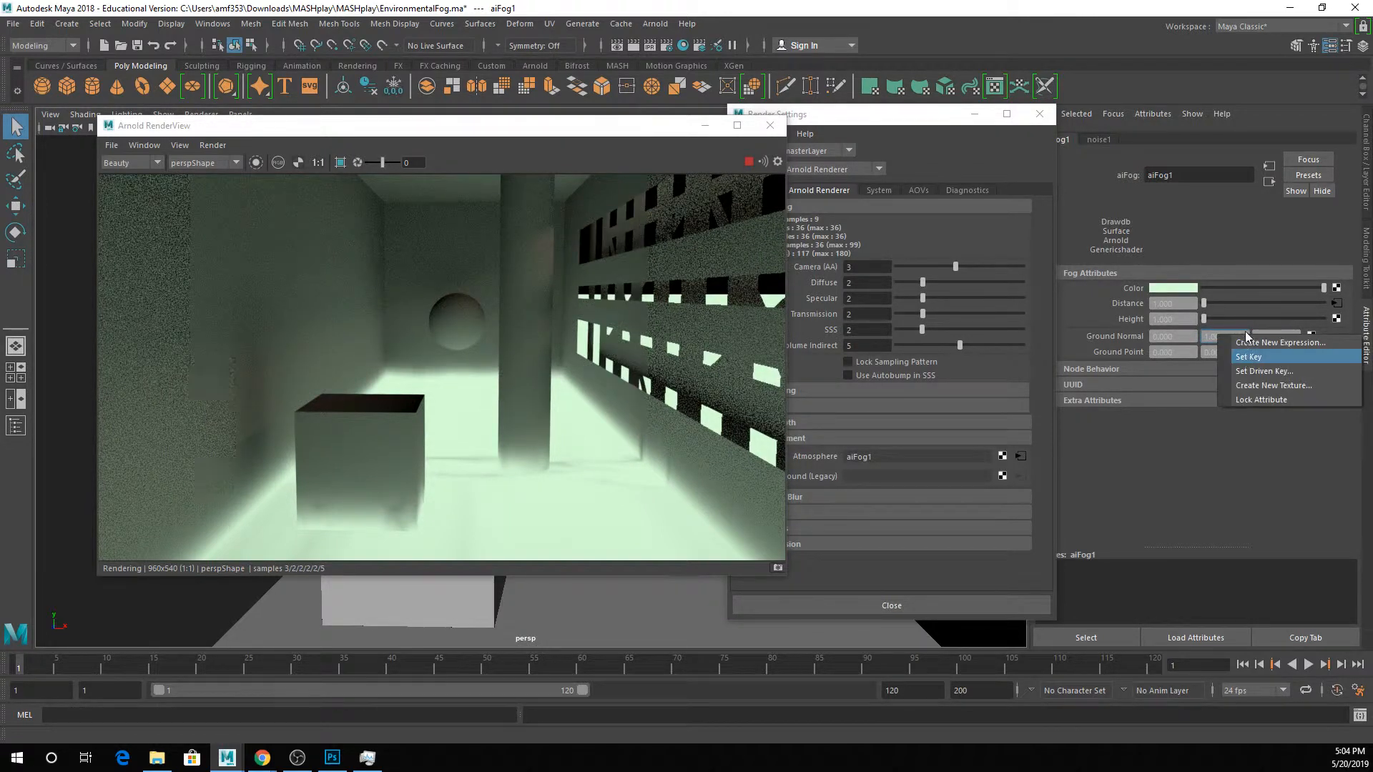
click(1245, 360)
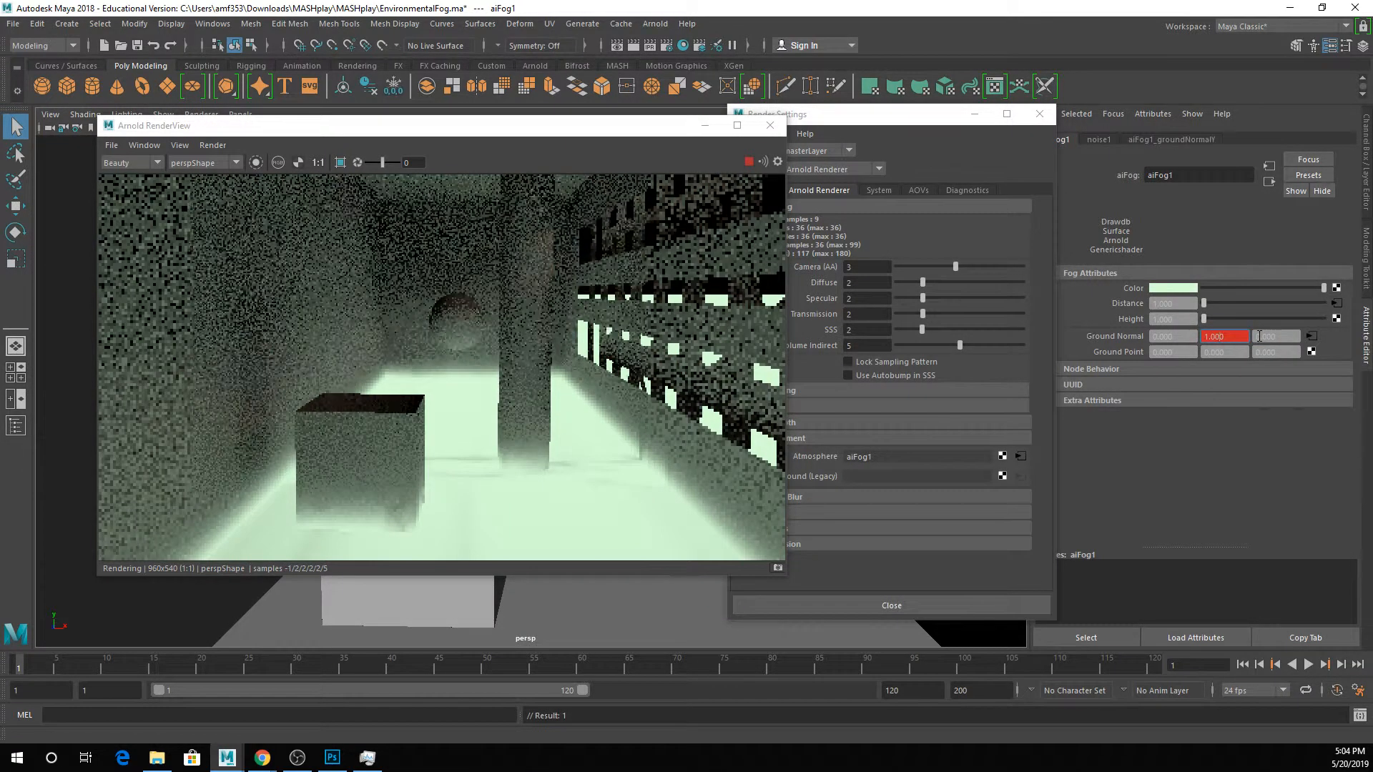
right_click(1266, 337)
click(1261, 363)
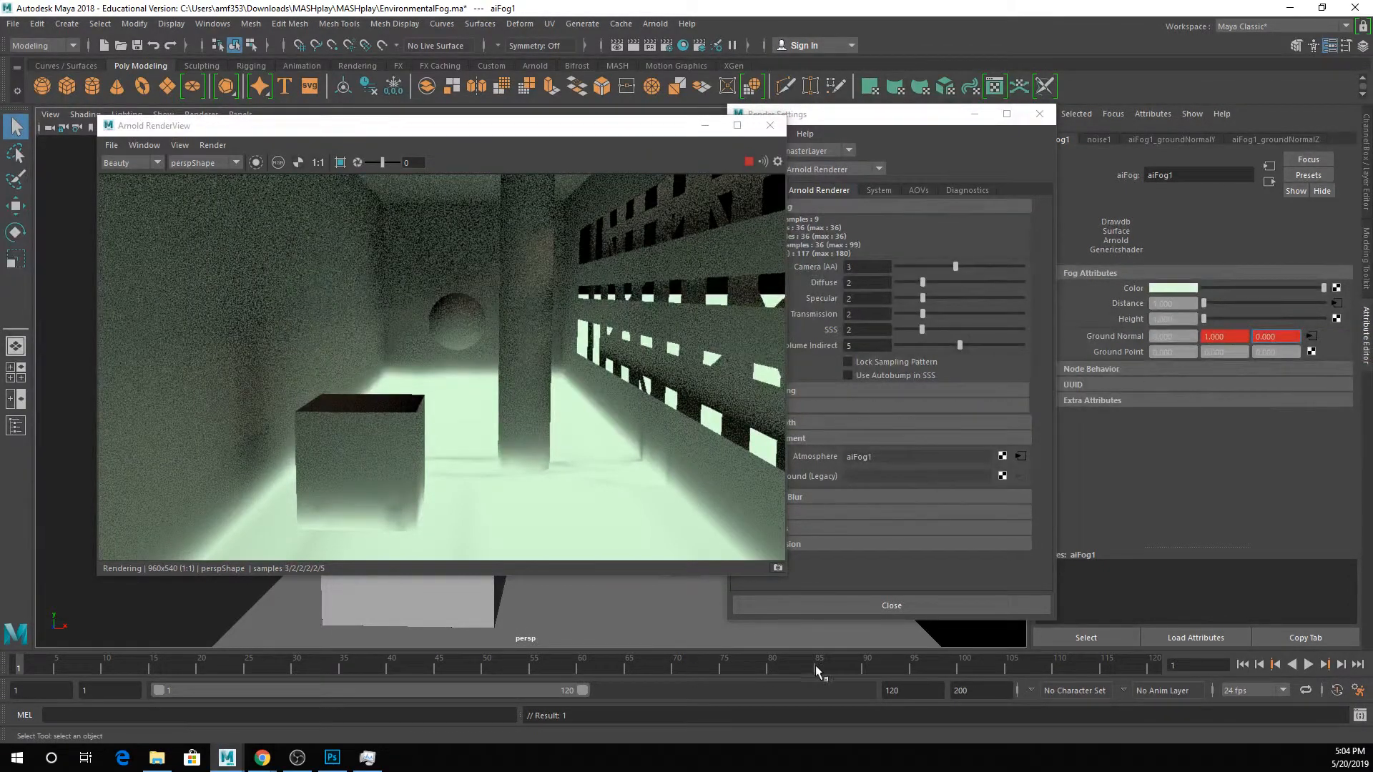
At frame 120, set the fog's Ground Normal Y to 0 and Z to 1, and key both values.
click(1165, 665)
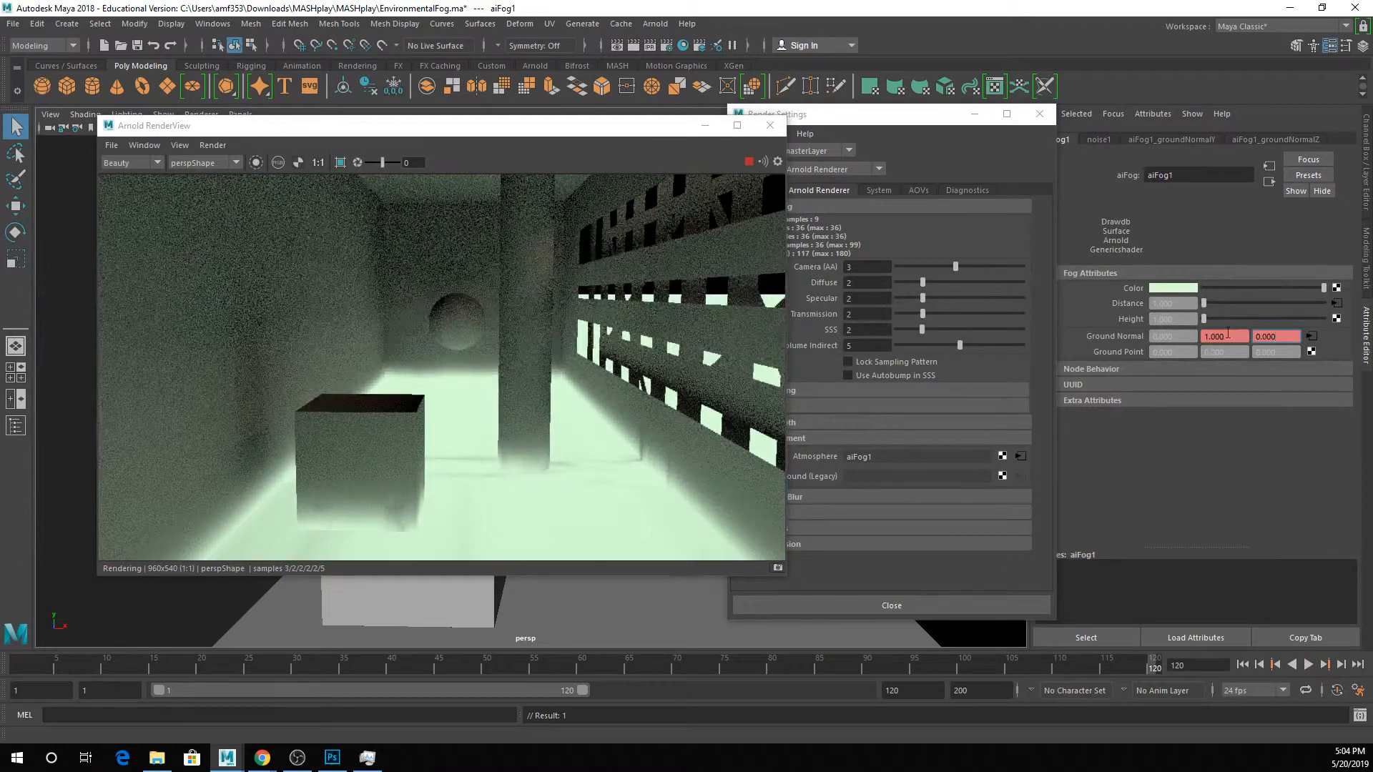
click(1214, 337)
text(0)
key(Tab)
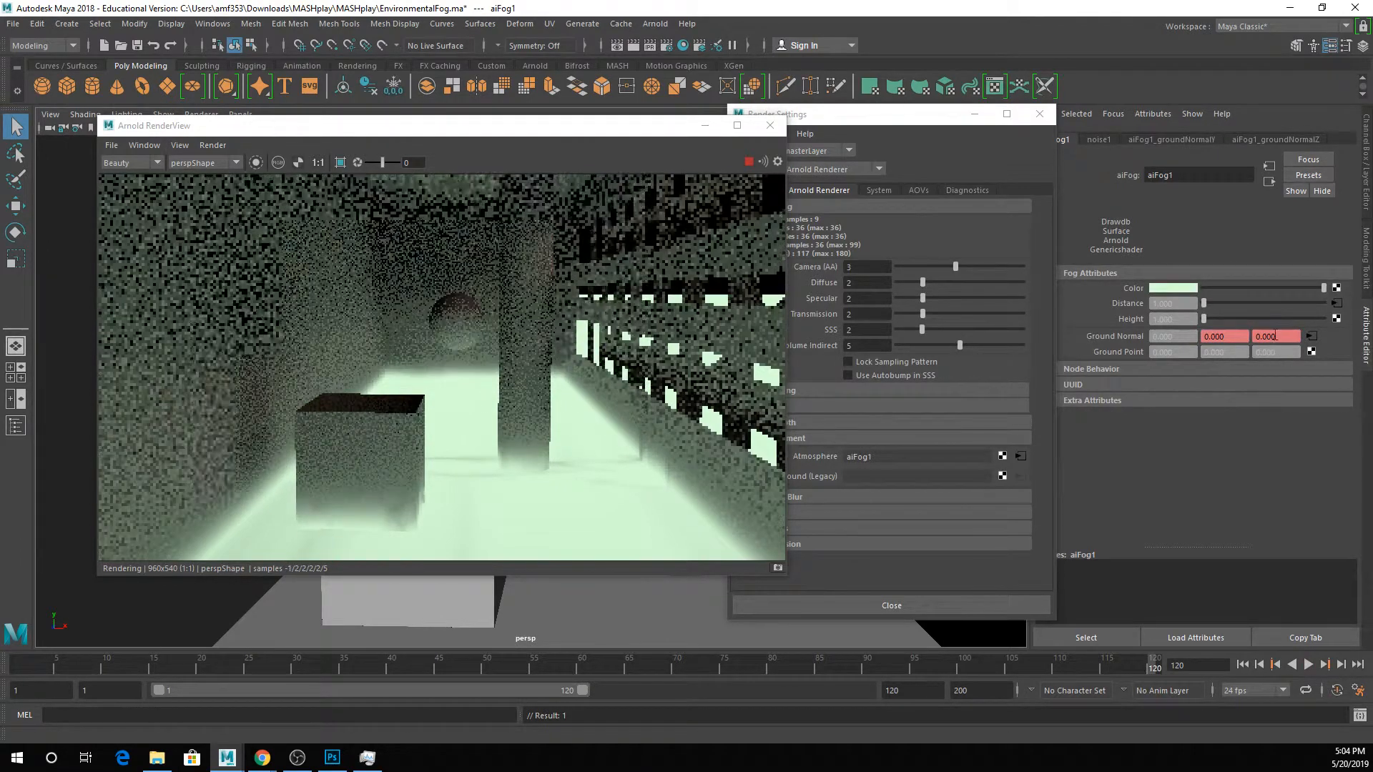
text(1)
key(Return)
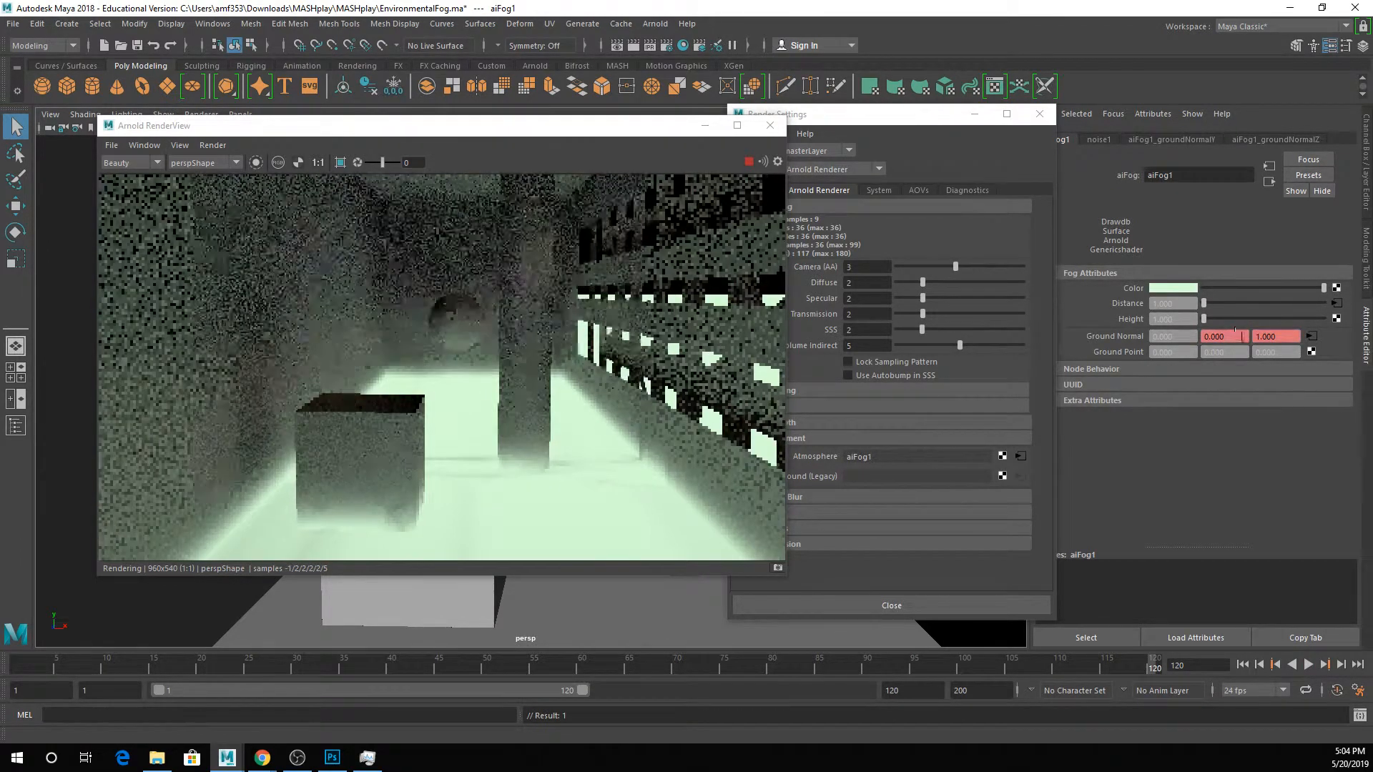
right_click(1212, 336)
click(1228, 361)
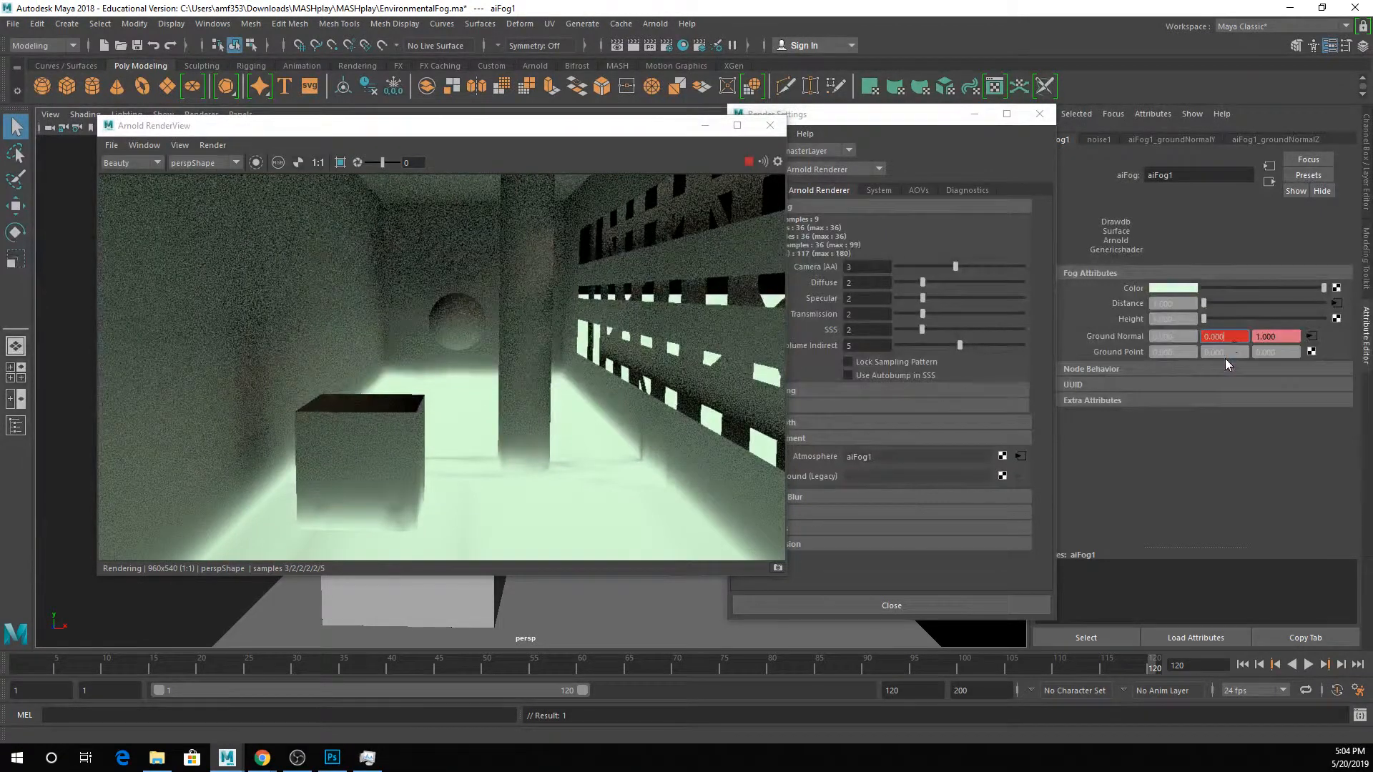
right_click(1264, 338)
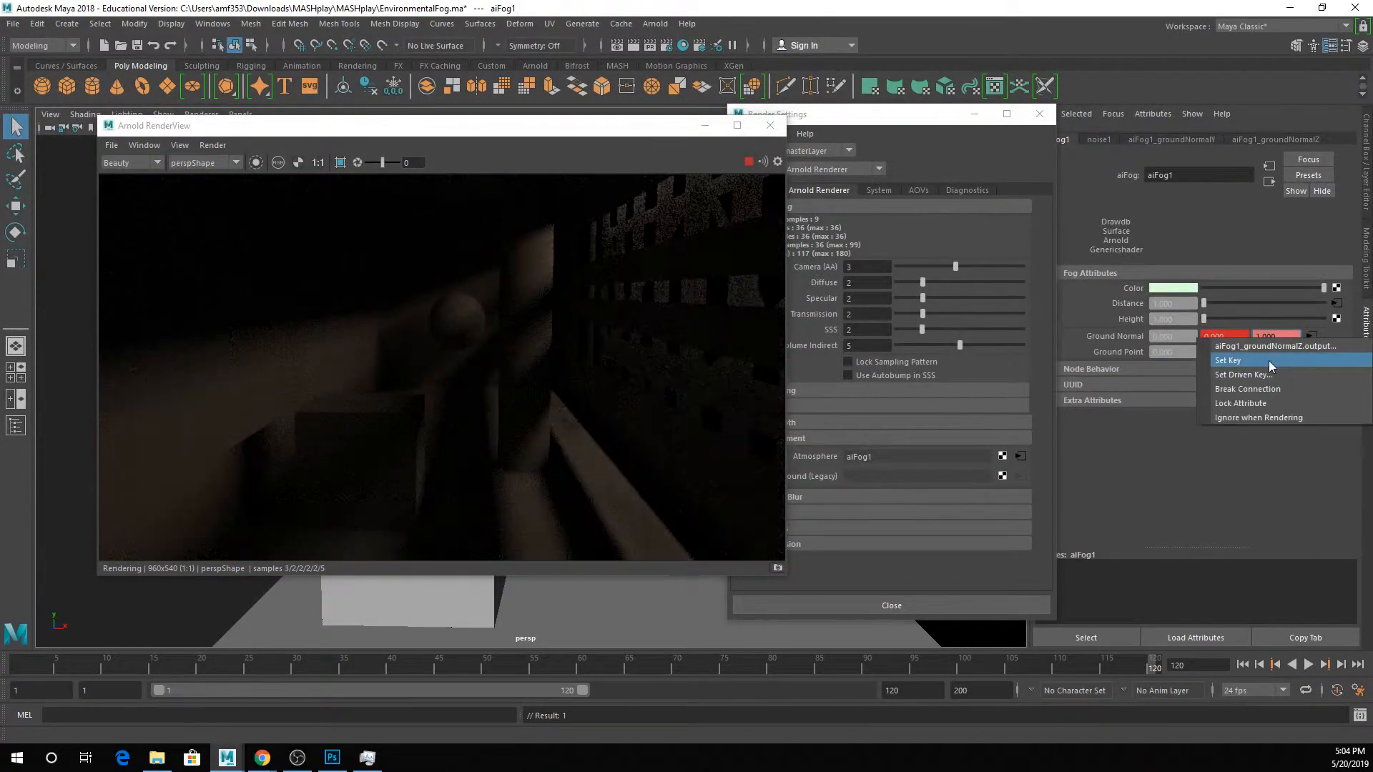
click(1269, 360)
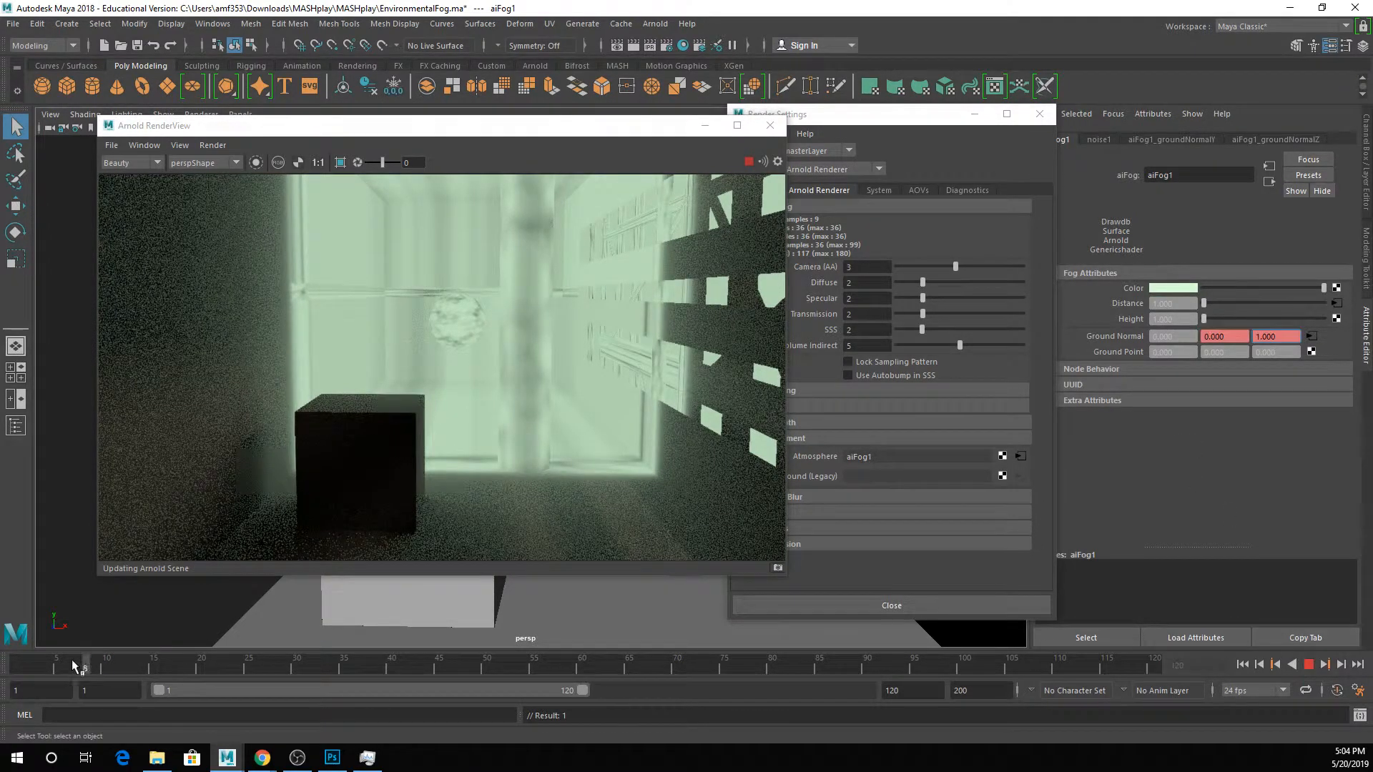
Scrub the timeline to frame 113 to preview the animated ground normal, and close the Arnold RenderView.
drag(116, 665, 1088, 682)
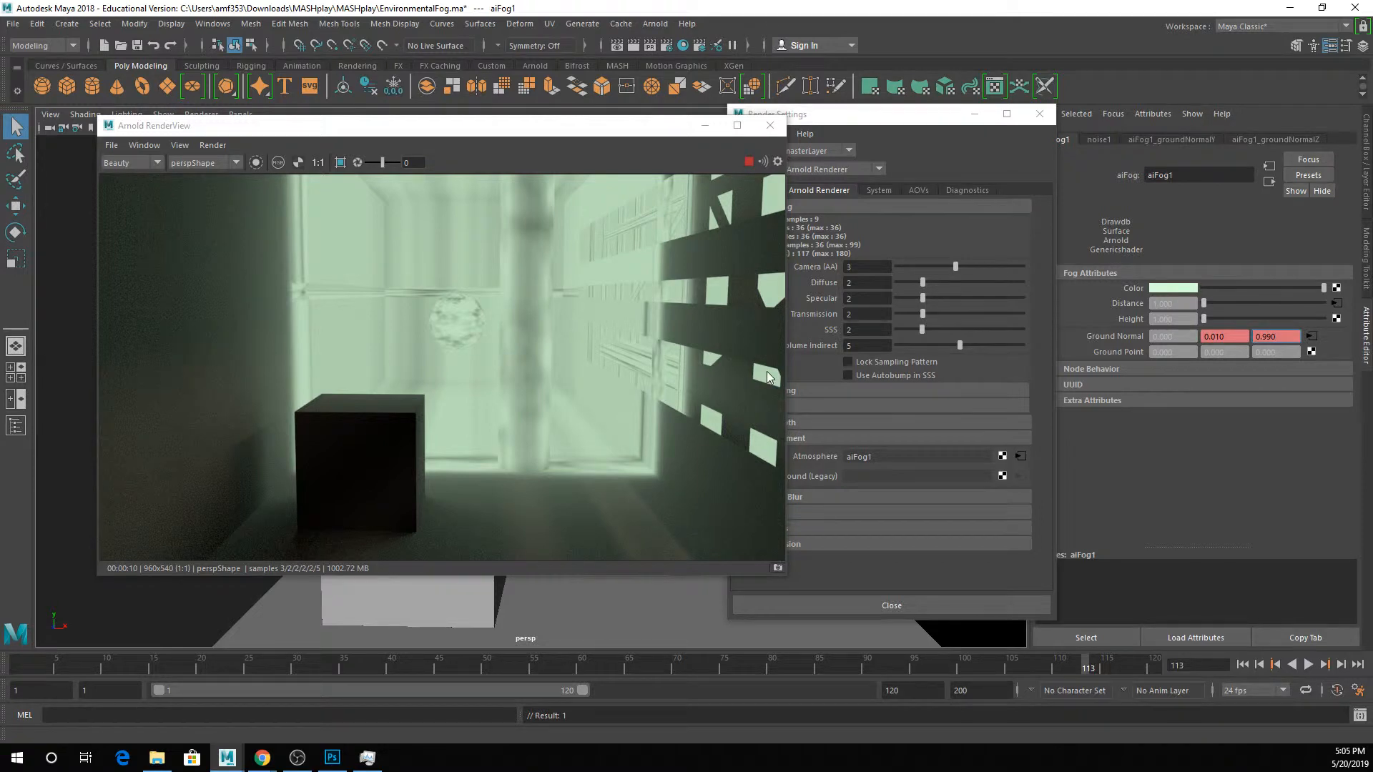
click(772, 130)
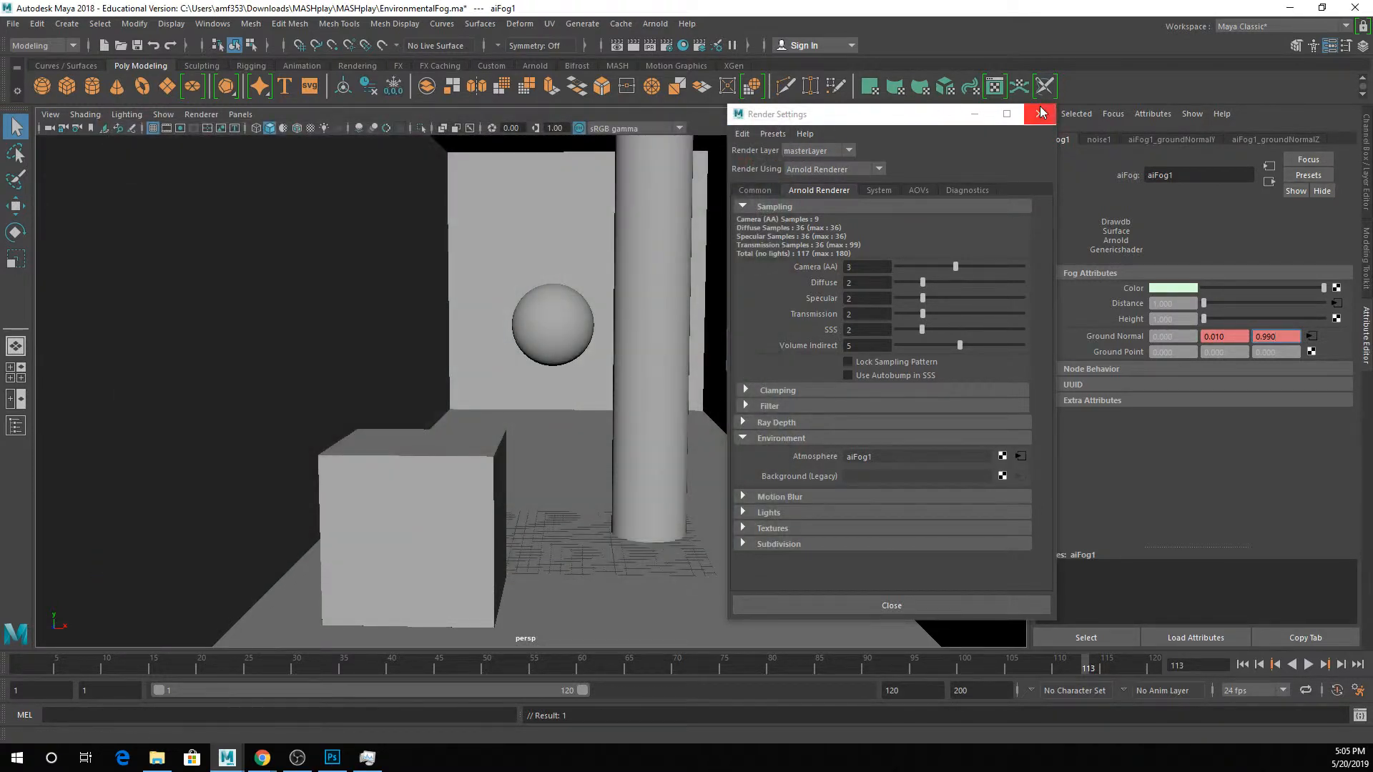
Close the Render Settings and open the scene EnvironmentalFog_Piere.ma from the MASHplay folder.
click(1039, 114)
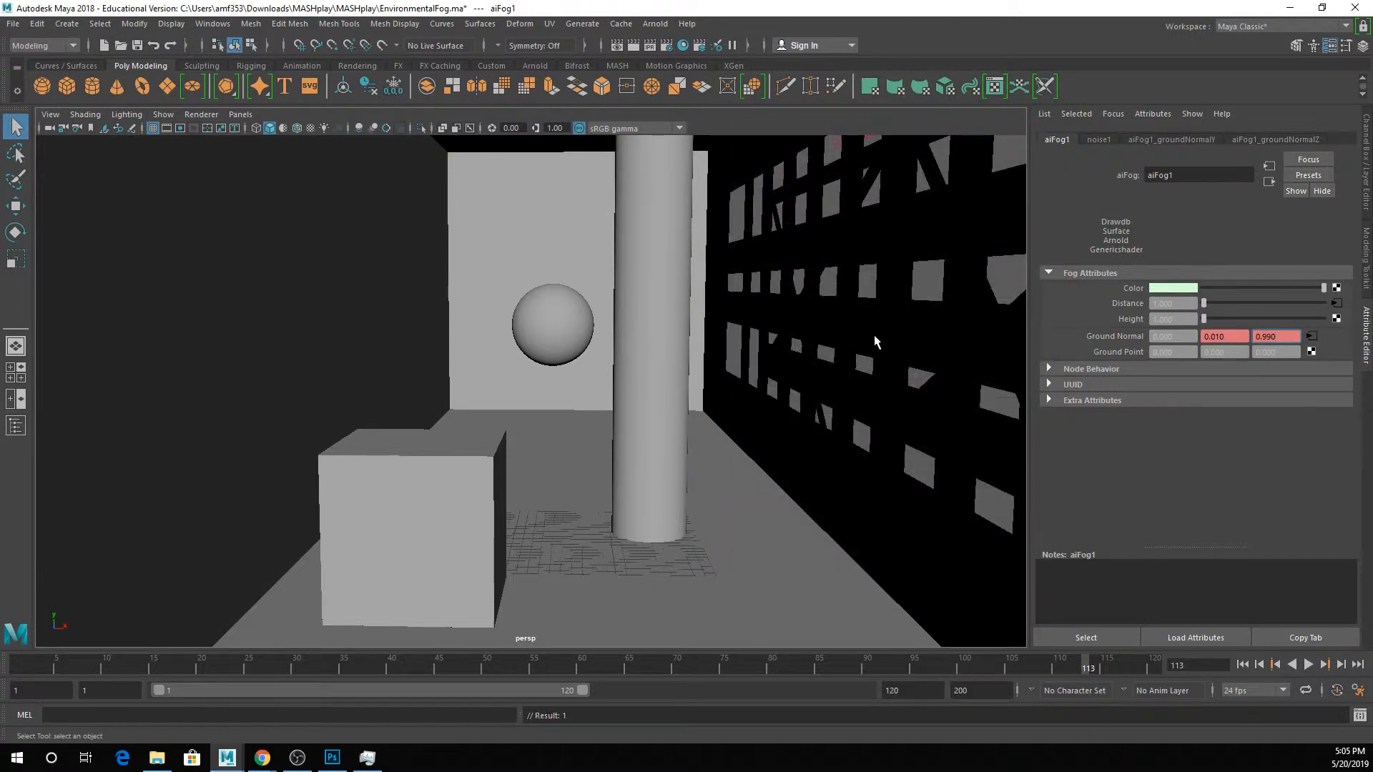
click(840, 341)
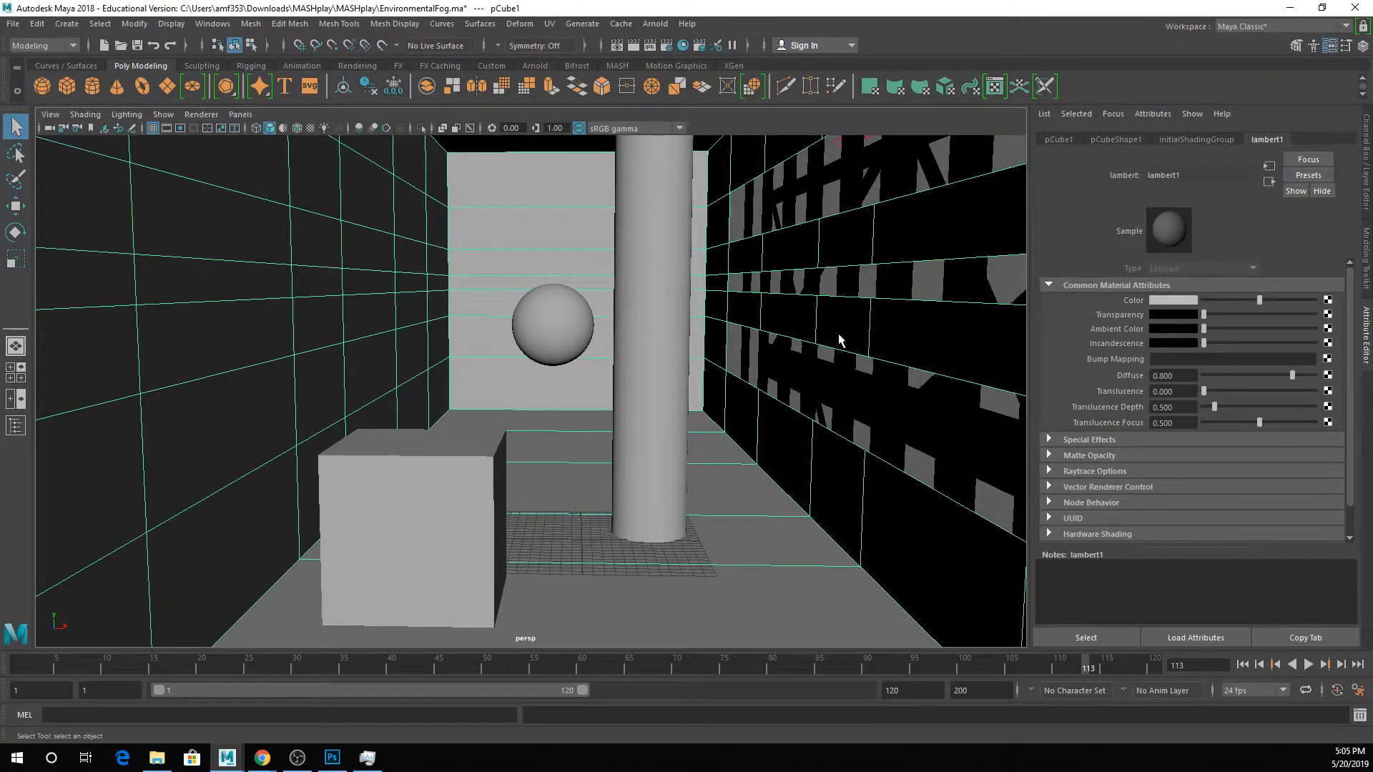
key(ctrl+shift+s)
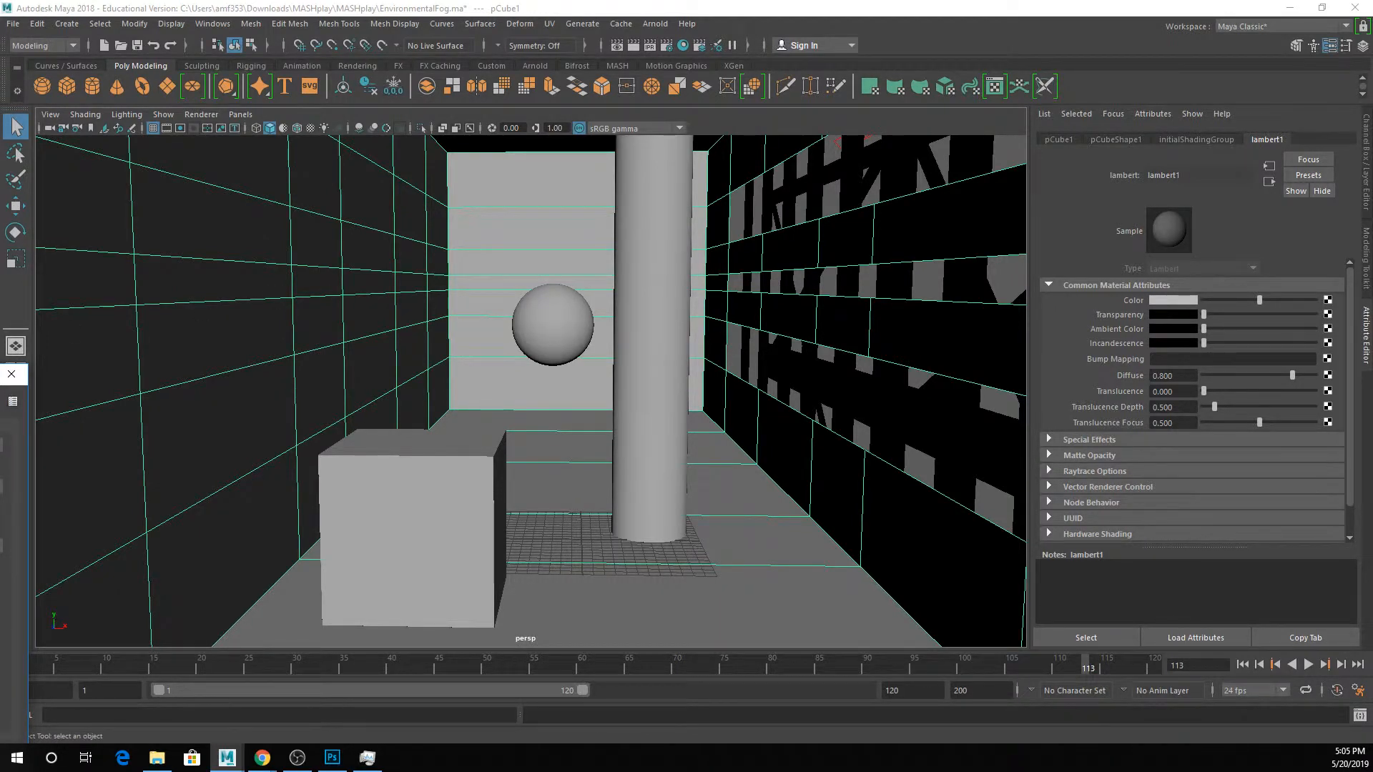
click(450, 339)
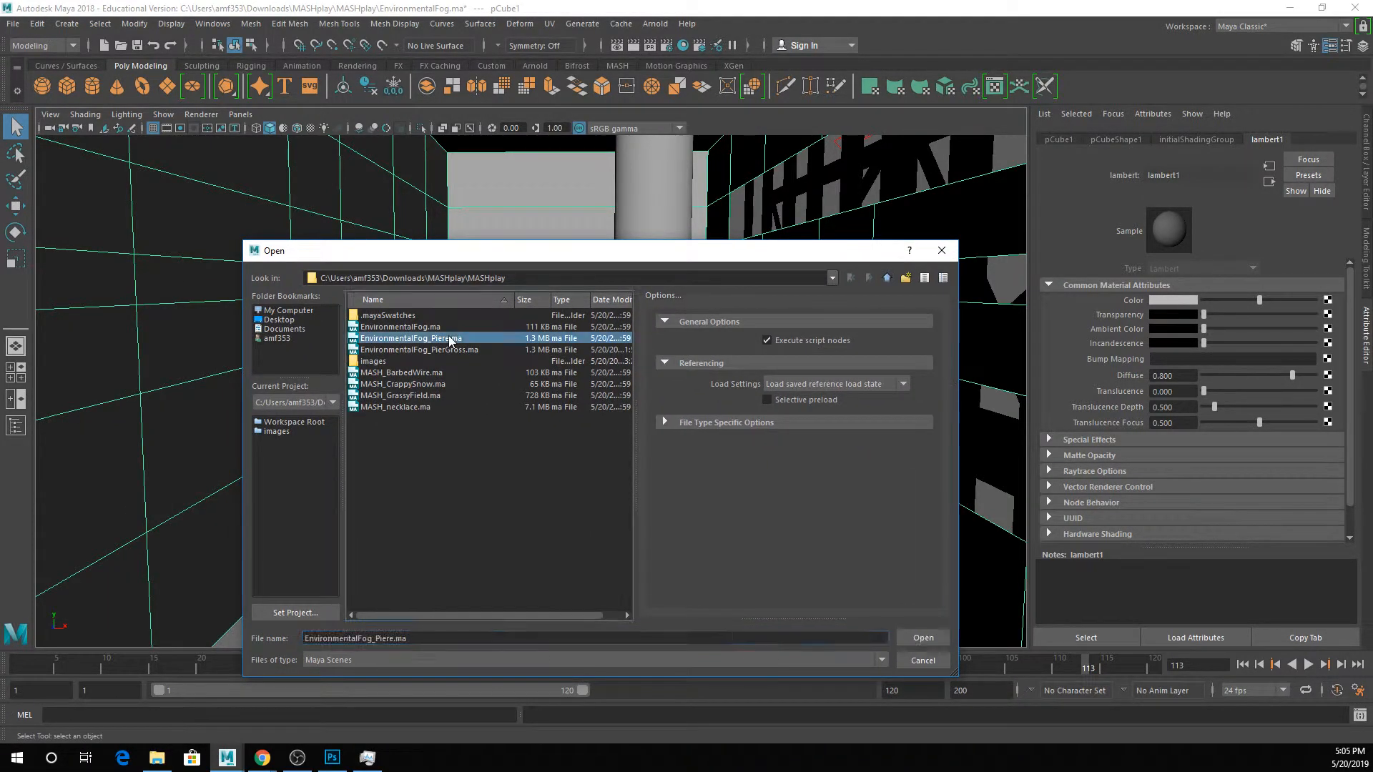
double_click(450, 339)
click(684, 392)
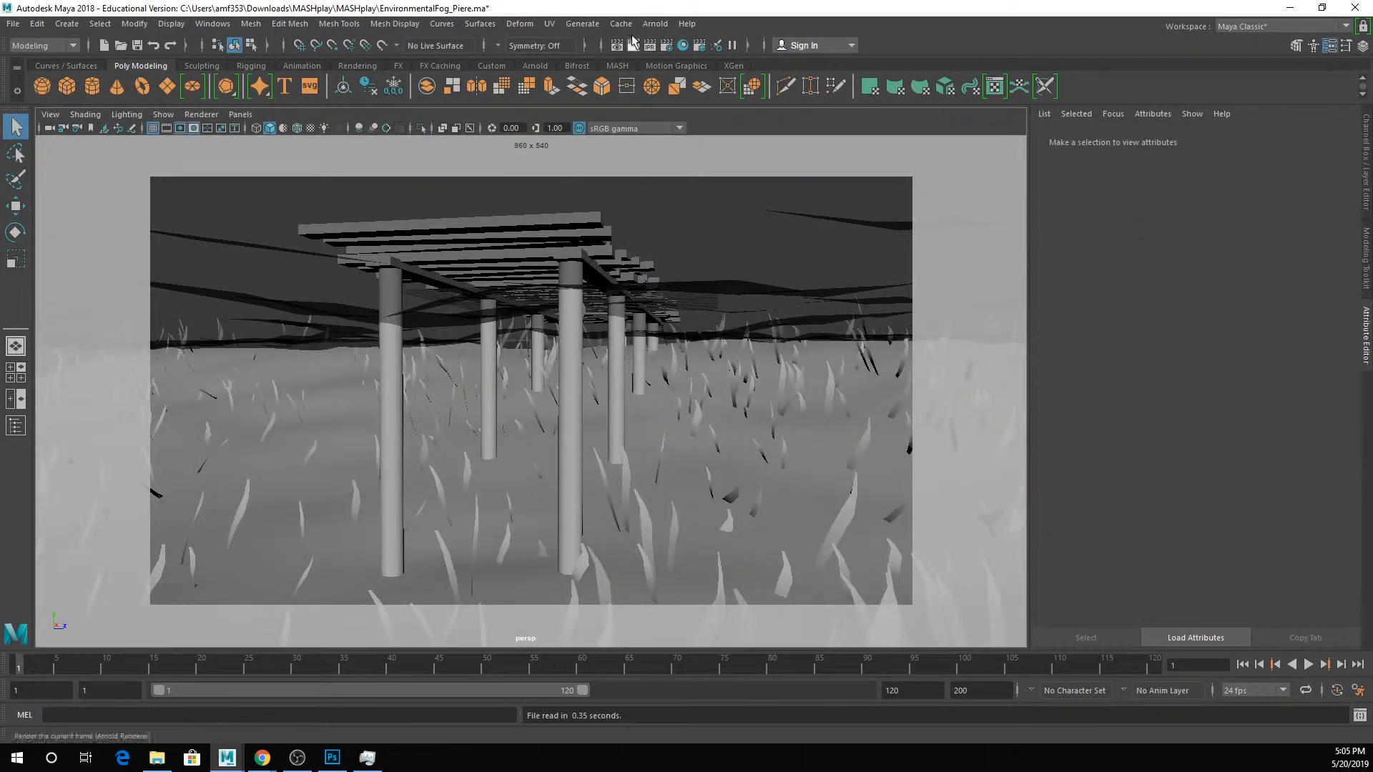
Break the existing Atmosphere connection in the Arnold Renderer's Environment render settings.
click(666, 45)
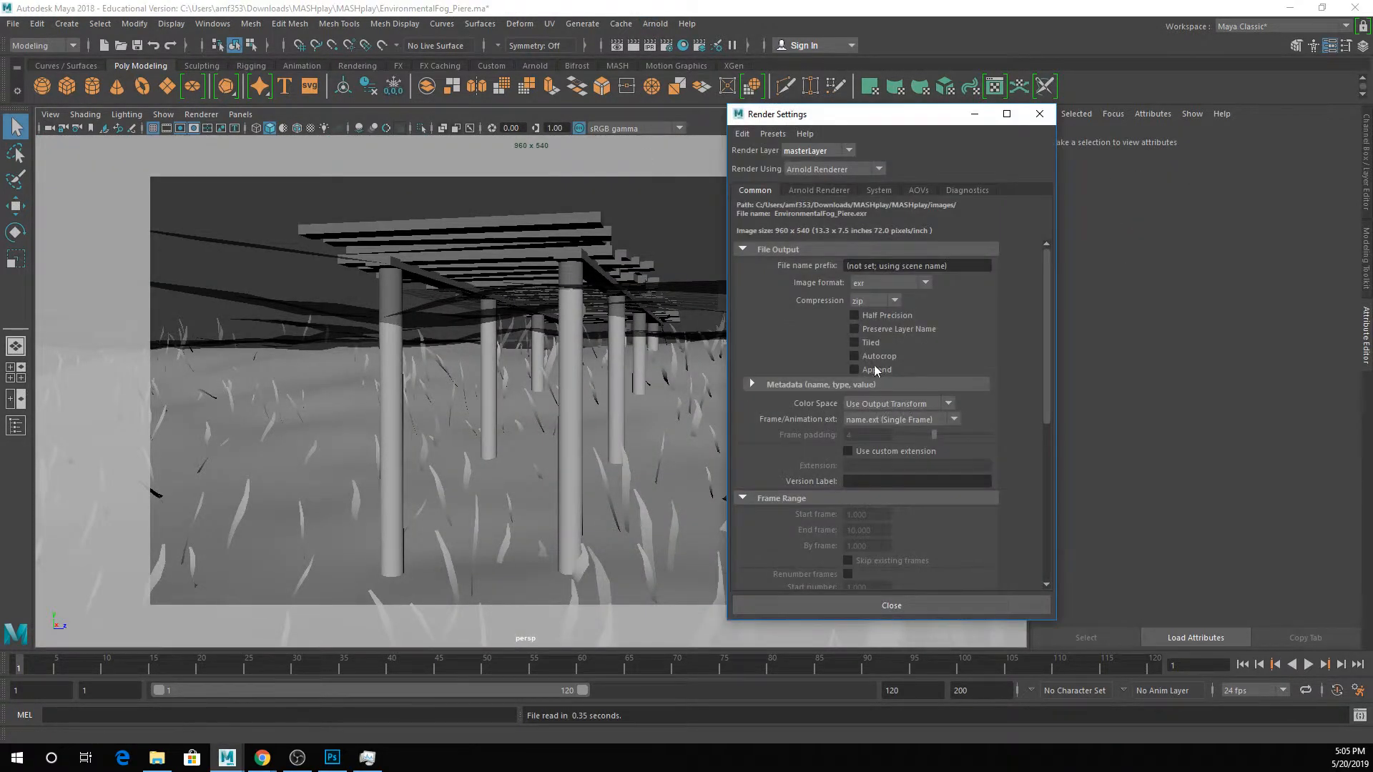
click(821, 192)
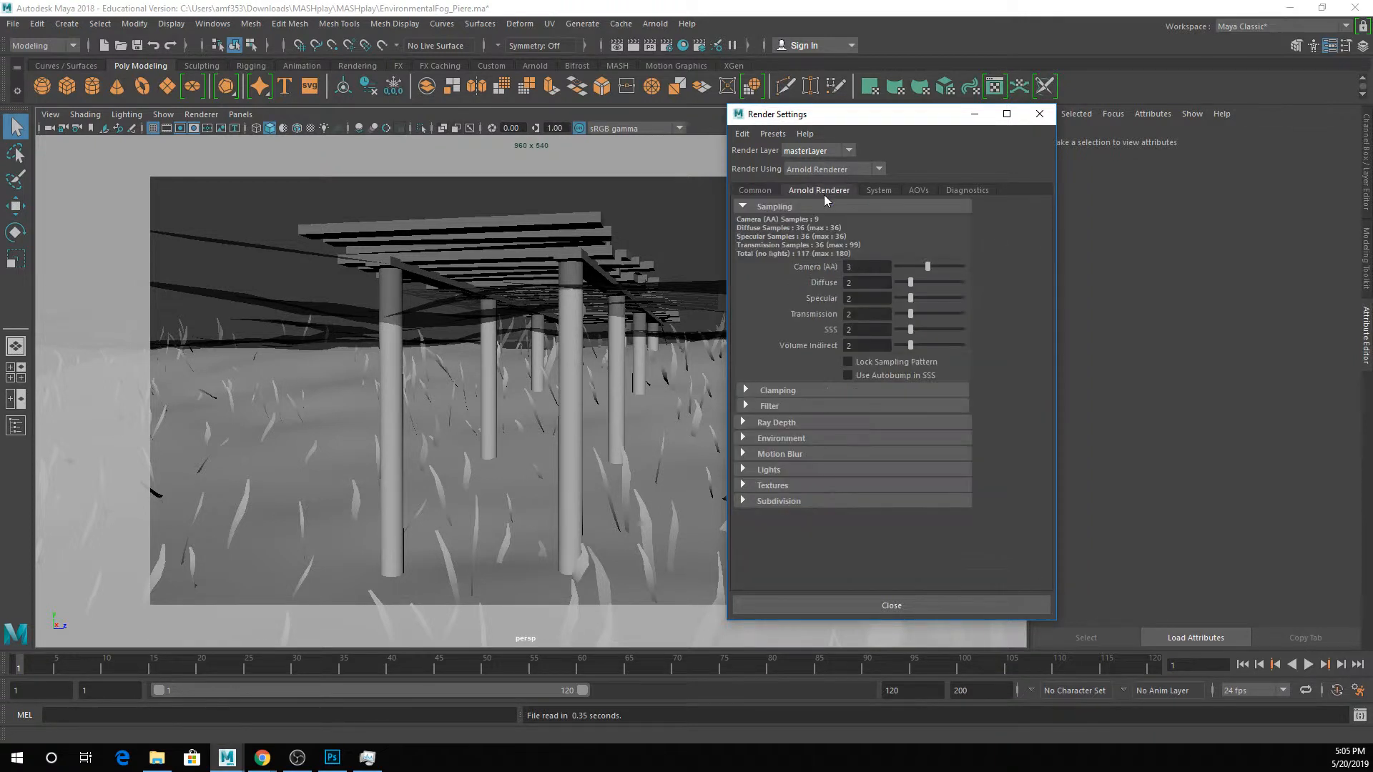
click(783, 438)
right_click(817, 457)
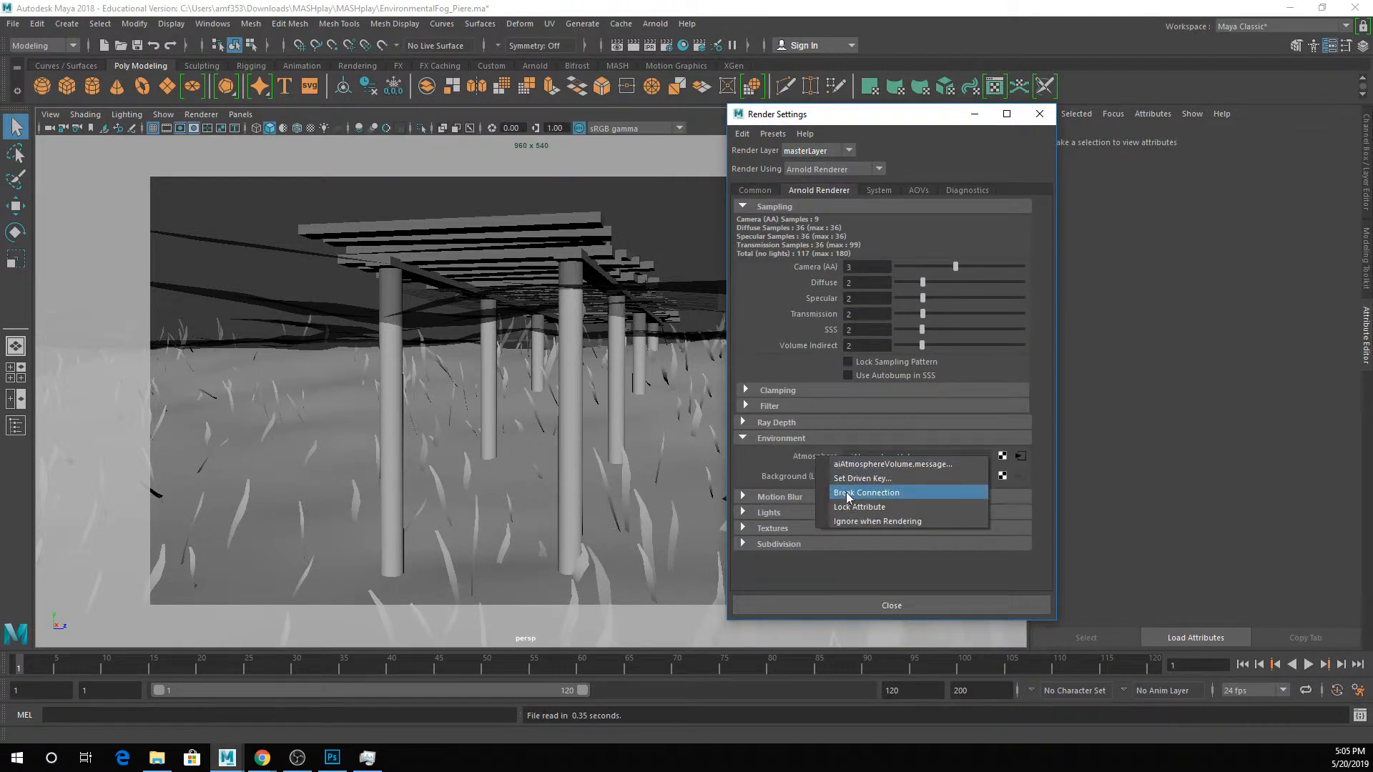
click(859, 493)
Start an interactive render in the Arnold RenderView, move the Render Settings clear of it, and select the water surface.
click(653, 26)
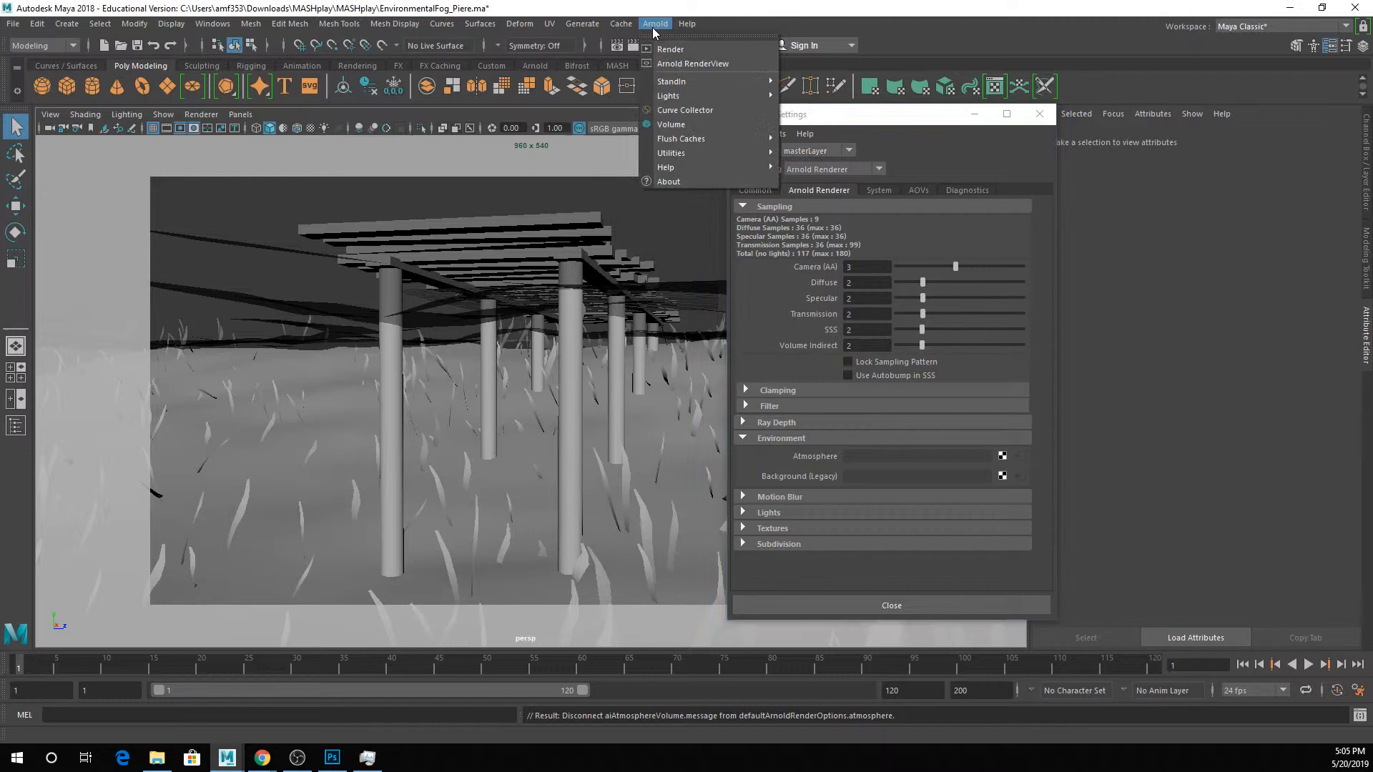
click(668, 64)
click(748, 163)
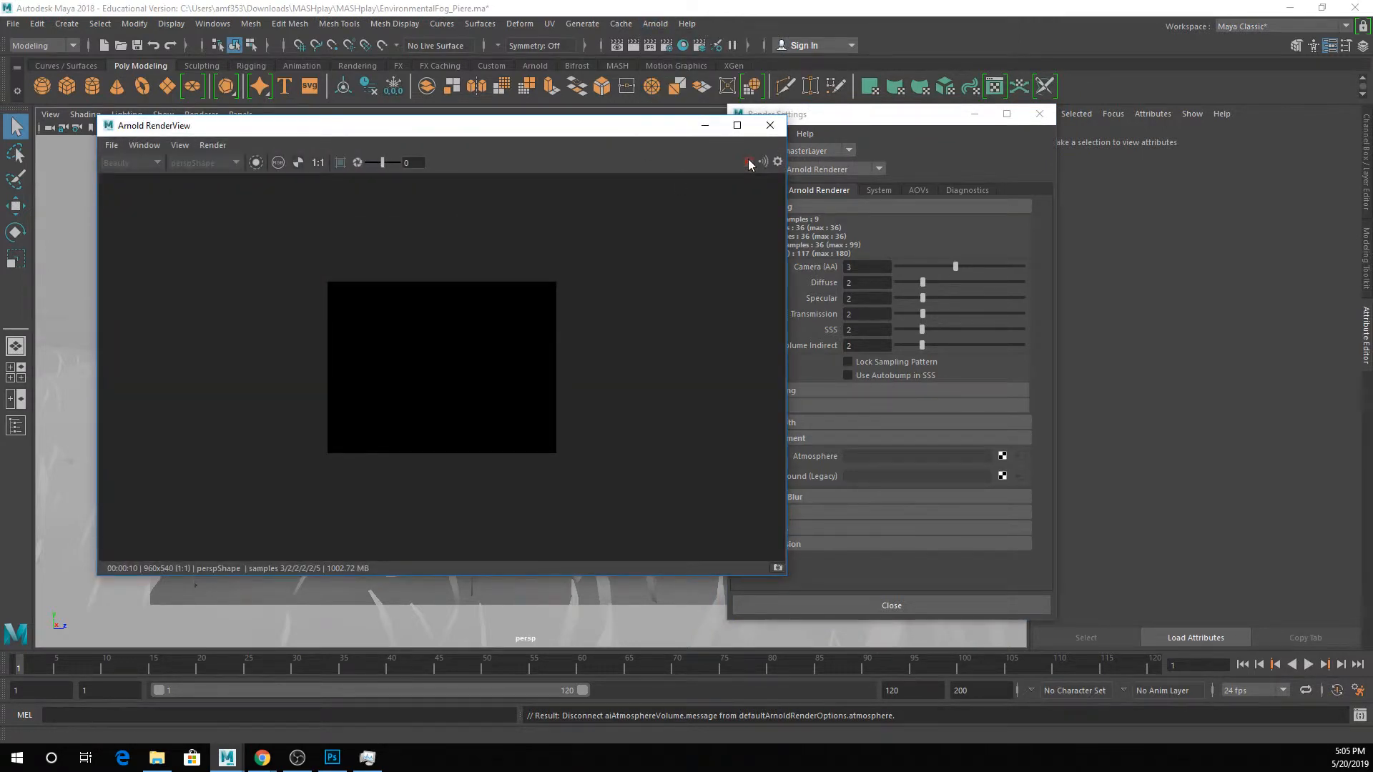
drag(826, 116, 1015, 106)
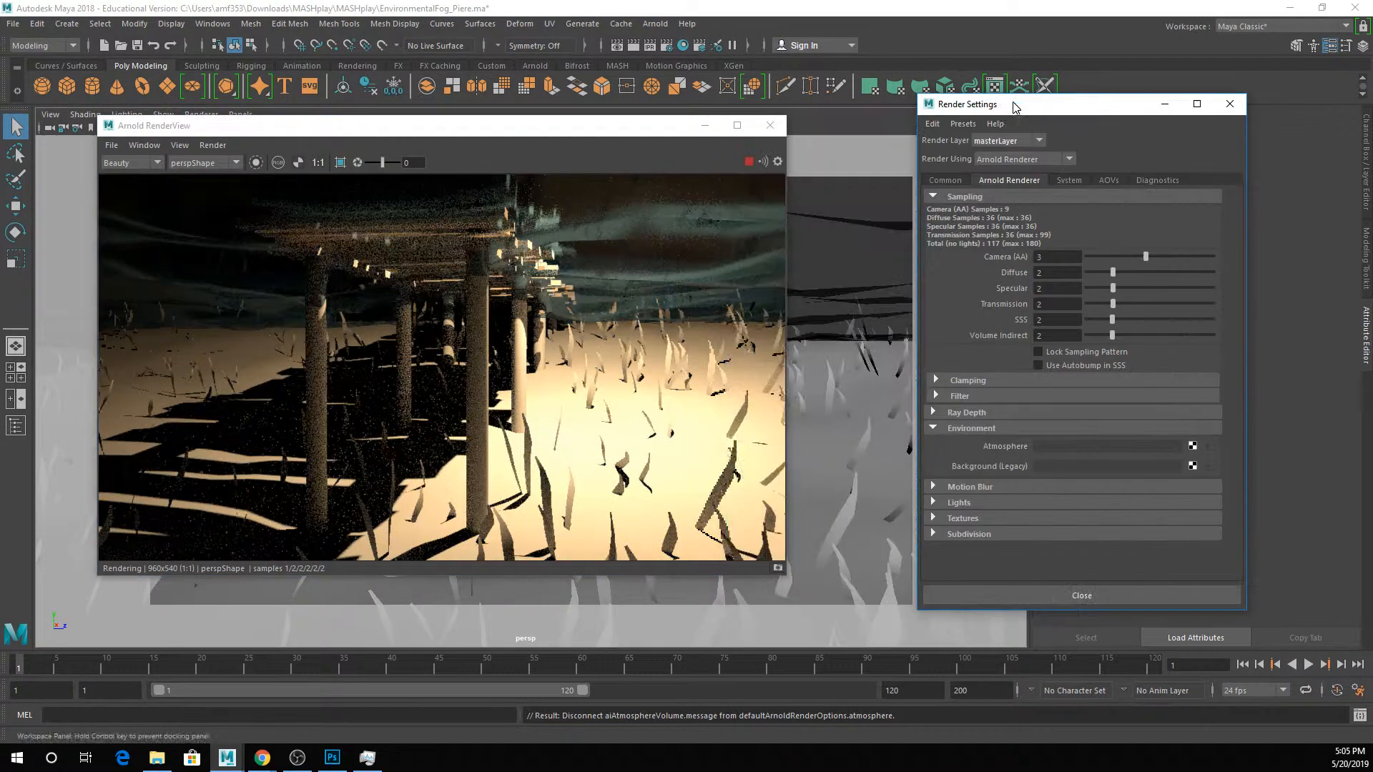
click(820, 244)
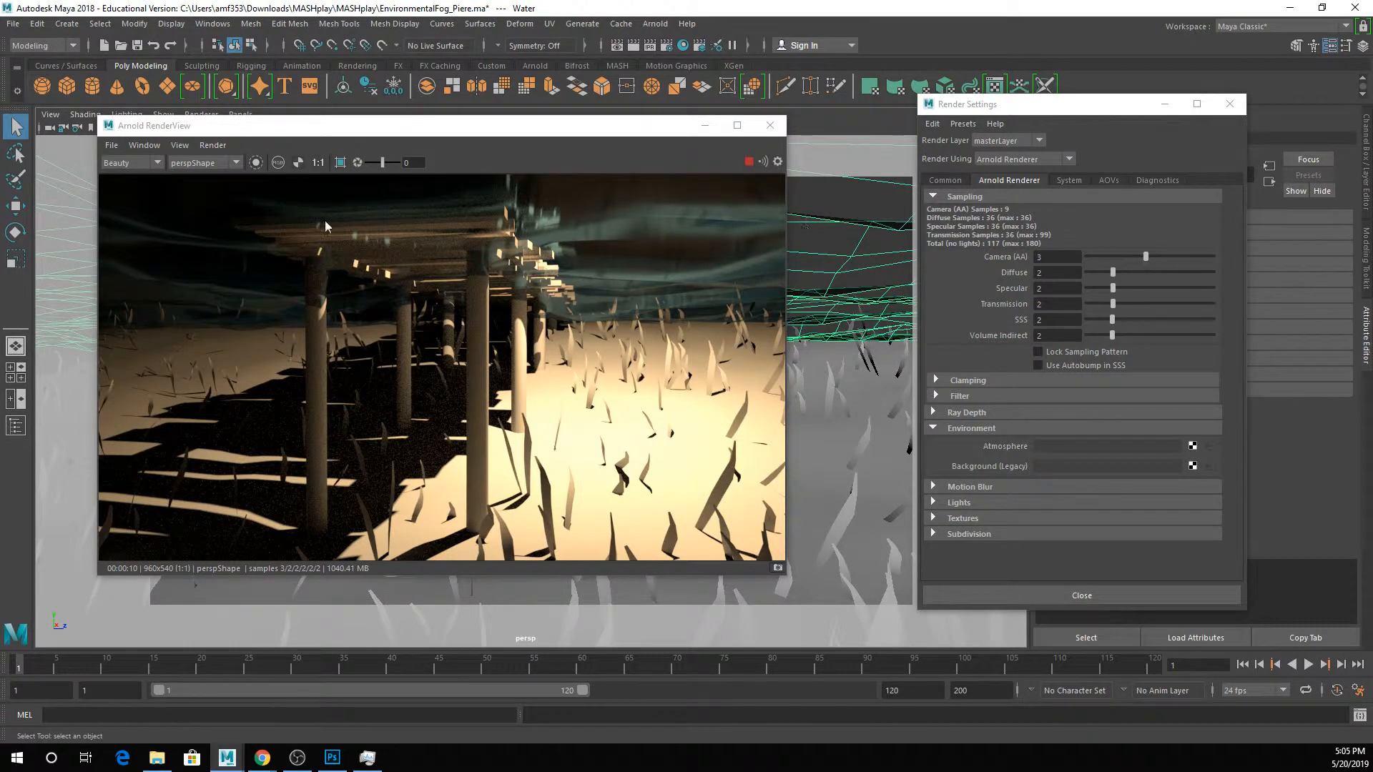
Preview the existing aiAtmosphereVolume as the render's Atmosphere, and replace it with a newly created aiAtmosphereVolume.
click(1193, 447)
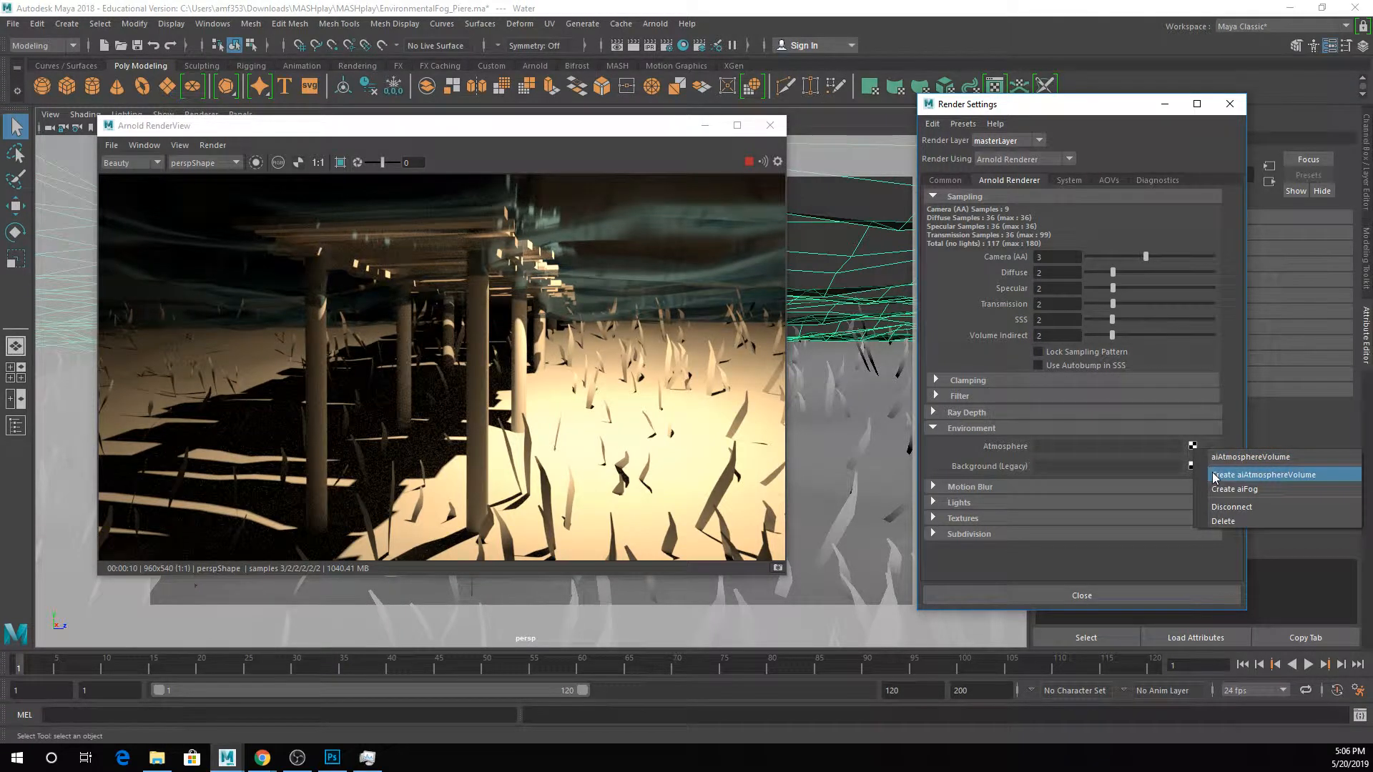
click(1223, 456)
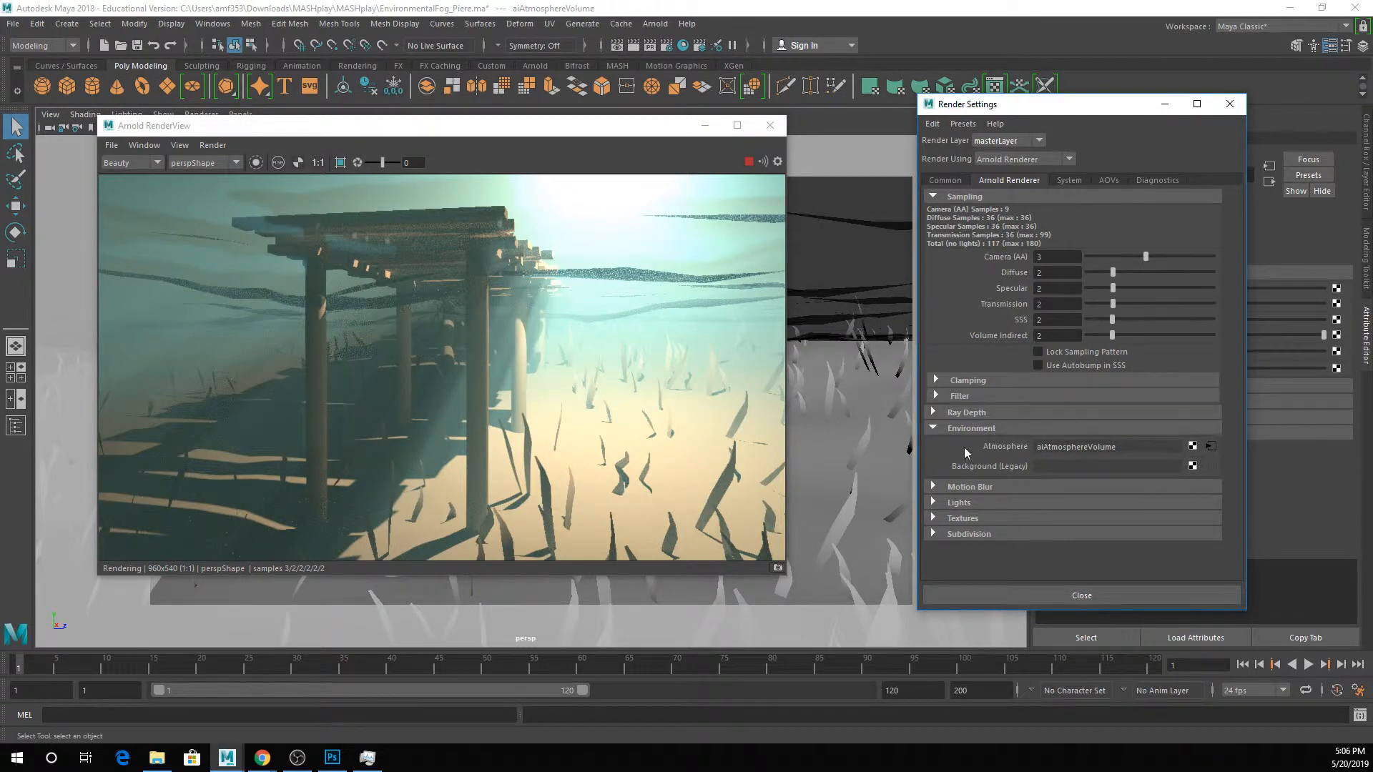
right_click(1190, 445)
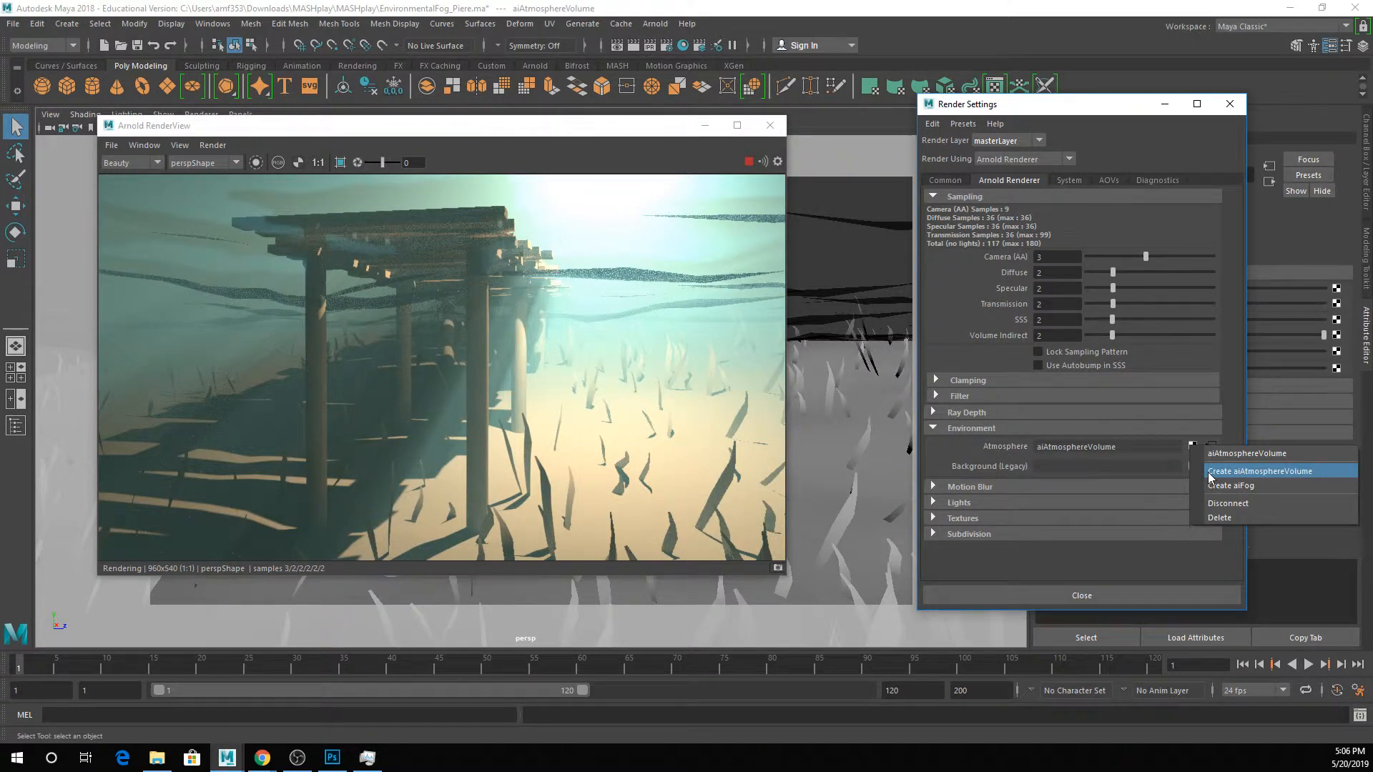
click(1208, 472)
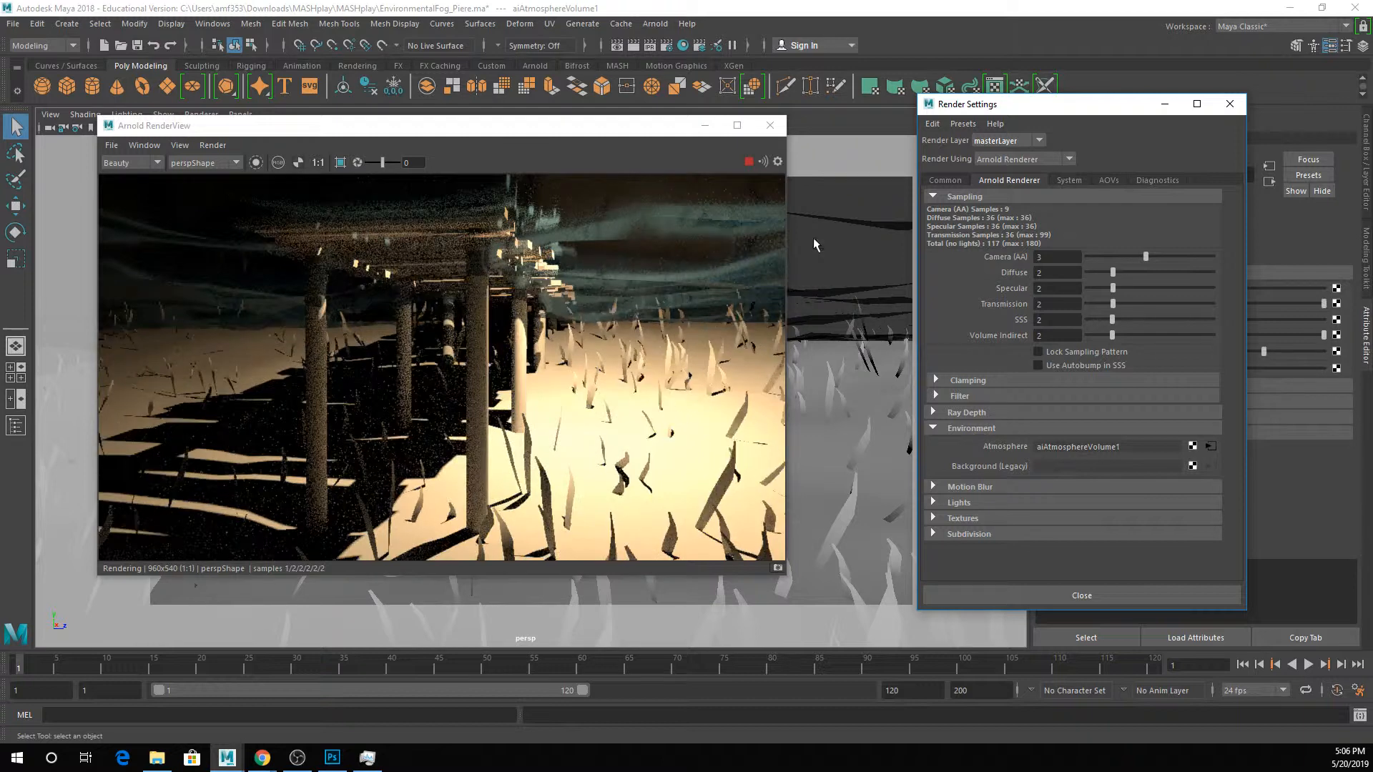
Reposition the Render Settings as a floating window that leaves the atmosphere volume's attribute values accessible.
drag(1010, 110, 861, 105)
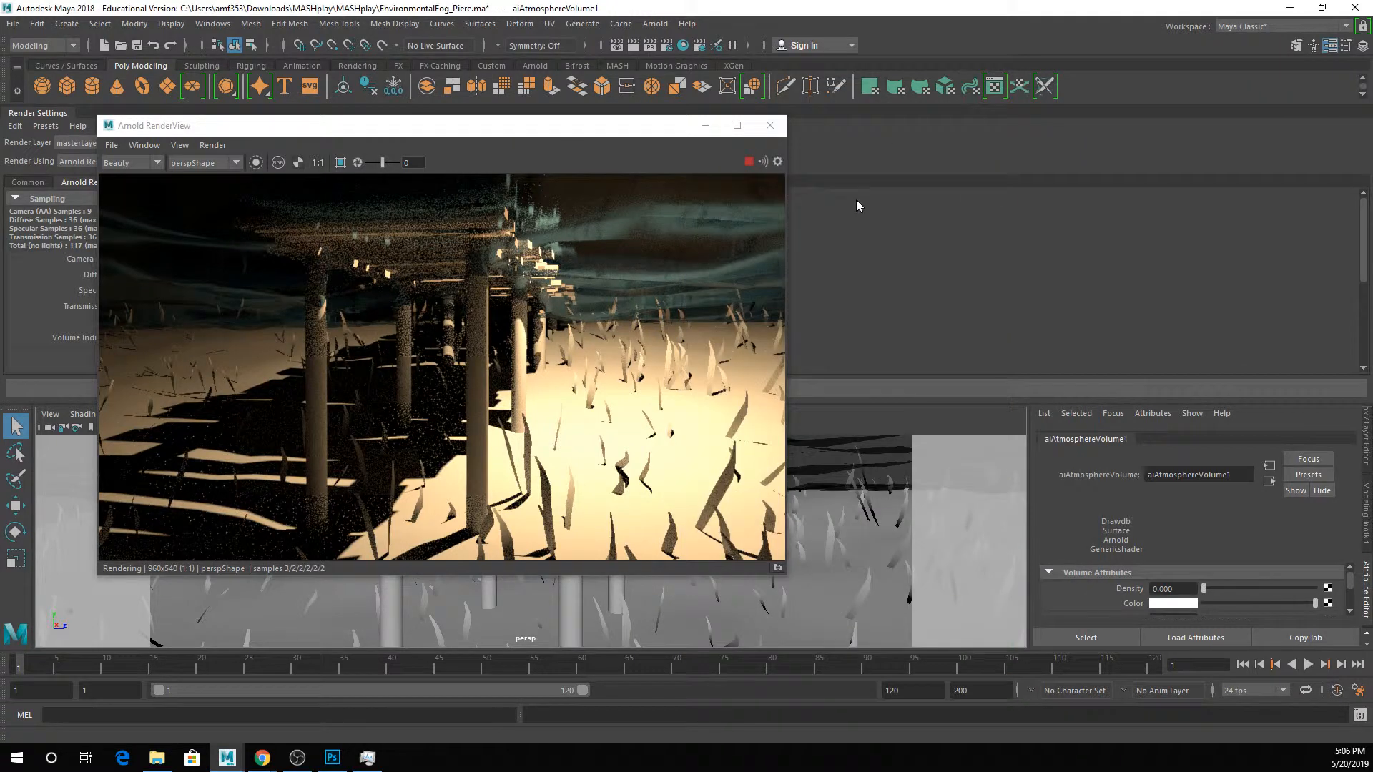
drag(38, 112, 876, 333)
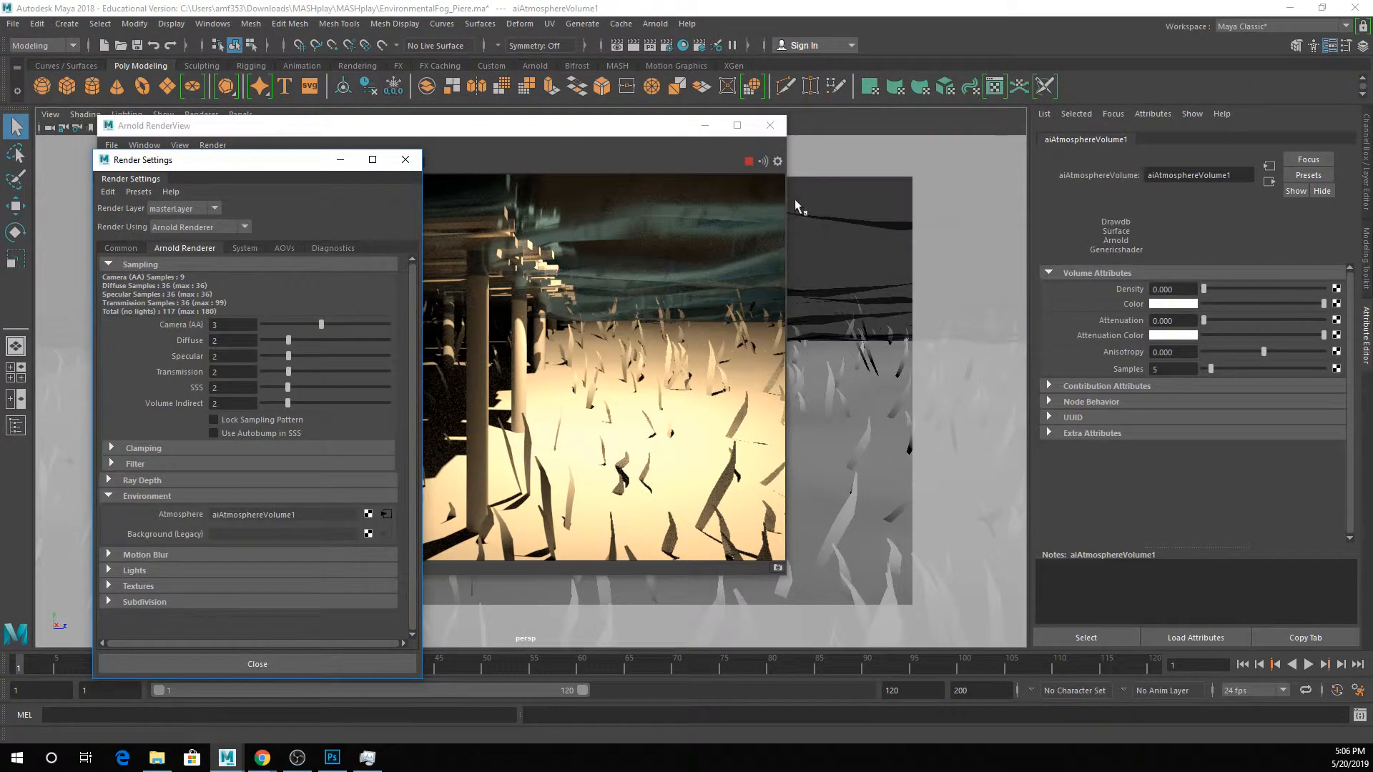
drag(240, 167, 875, 111)
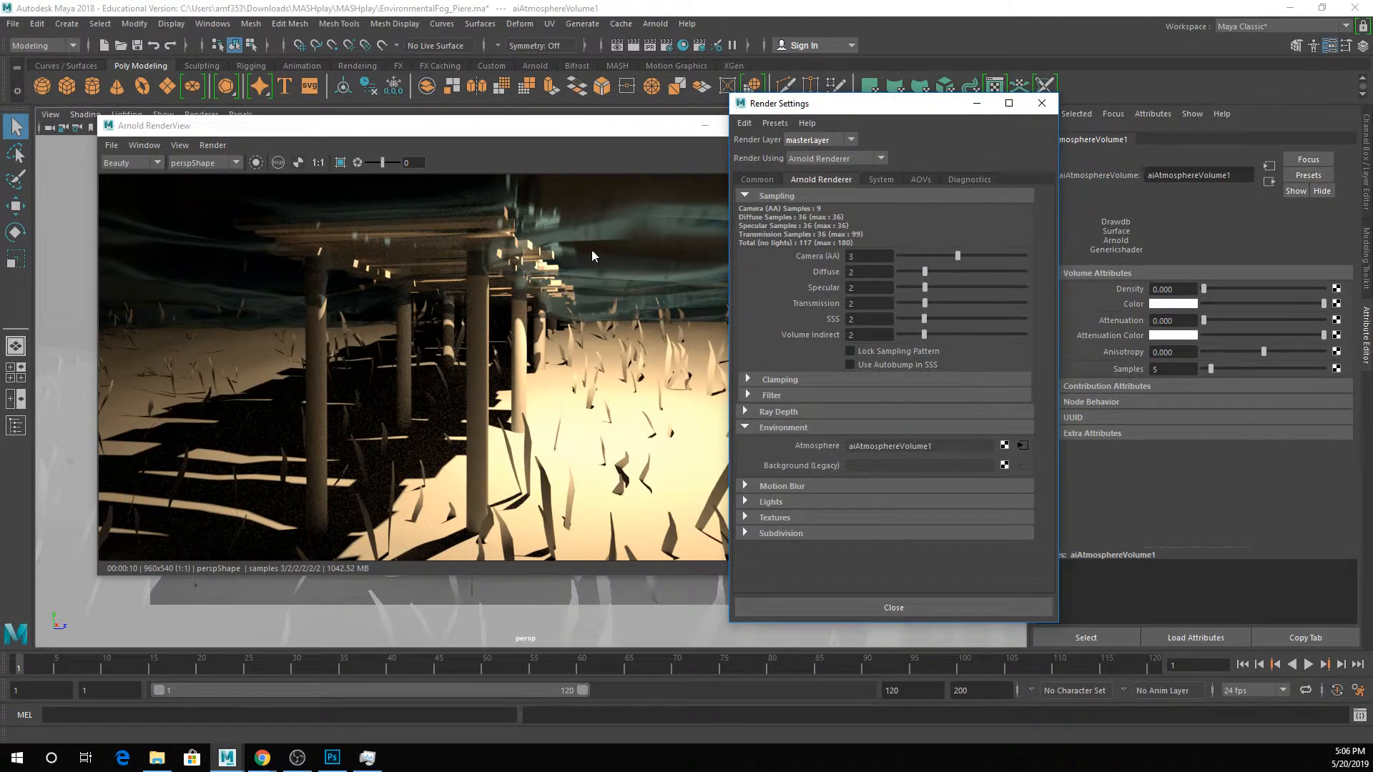
Hide the water surface above the pier, moving the Arnold RenderView aside to reach it in the viewport.
drag(251, 133, 206, 264)
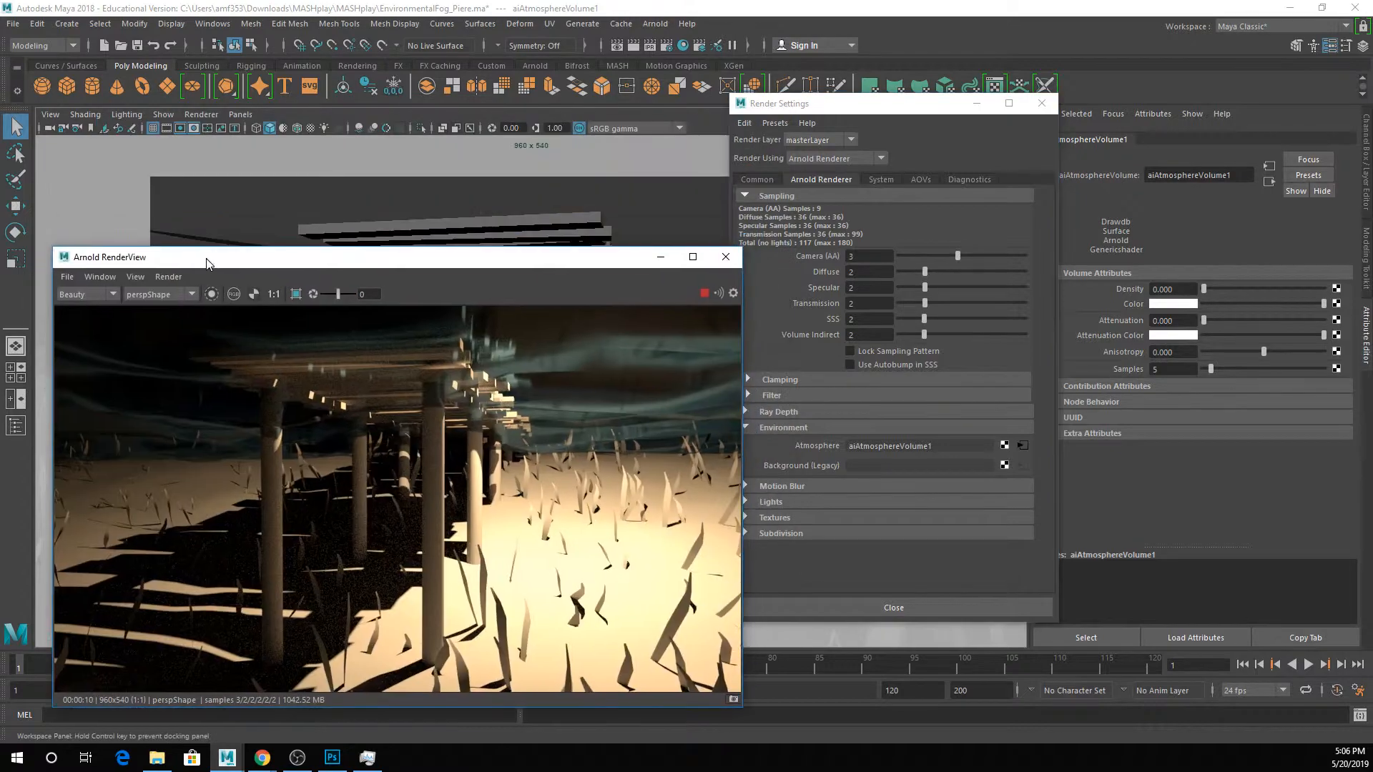
click(210, 221)
key(ctrl+h)
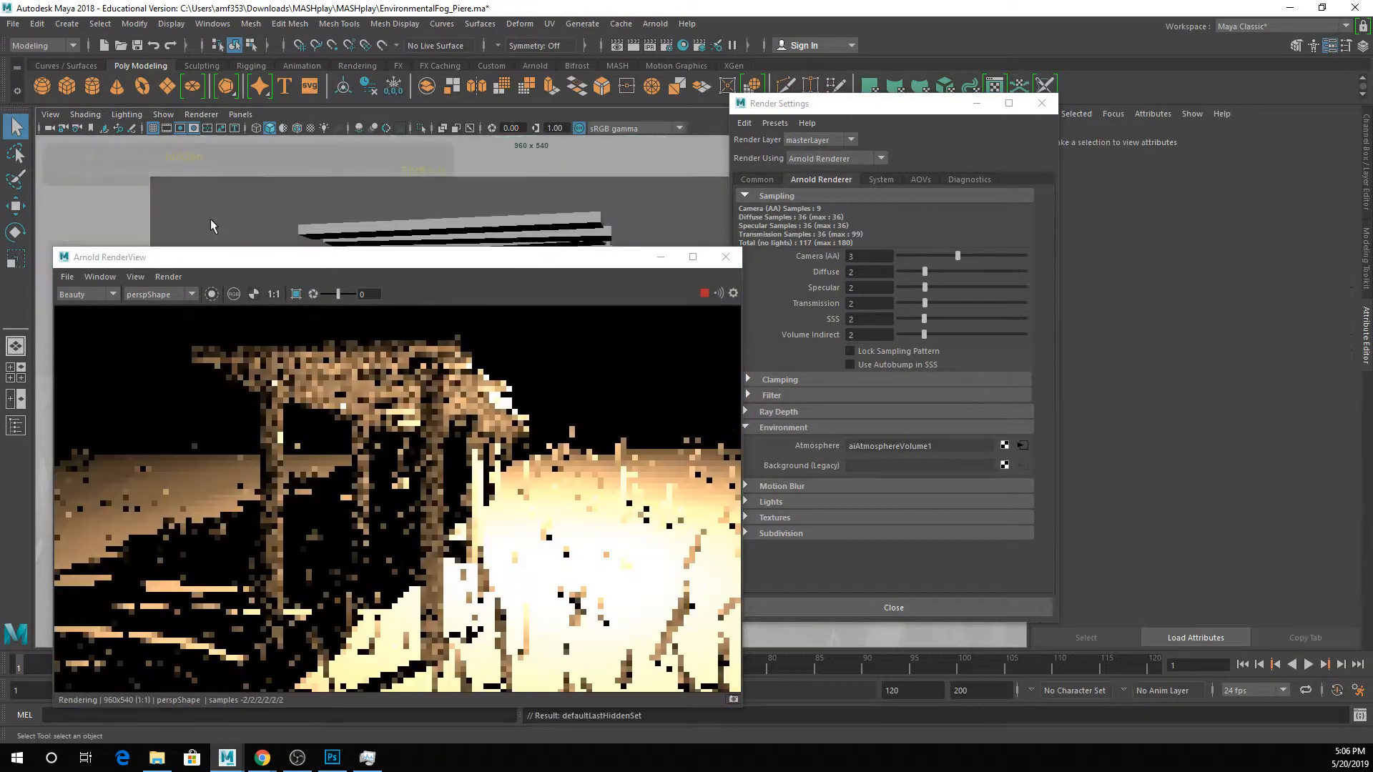
drag(568, 263, 555, 127)
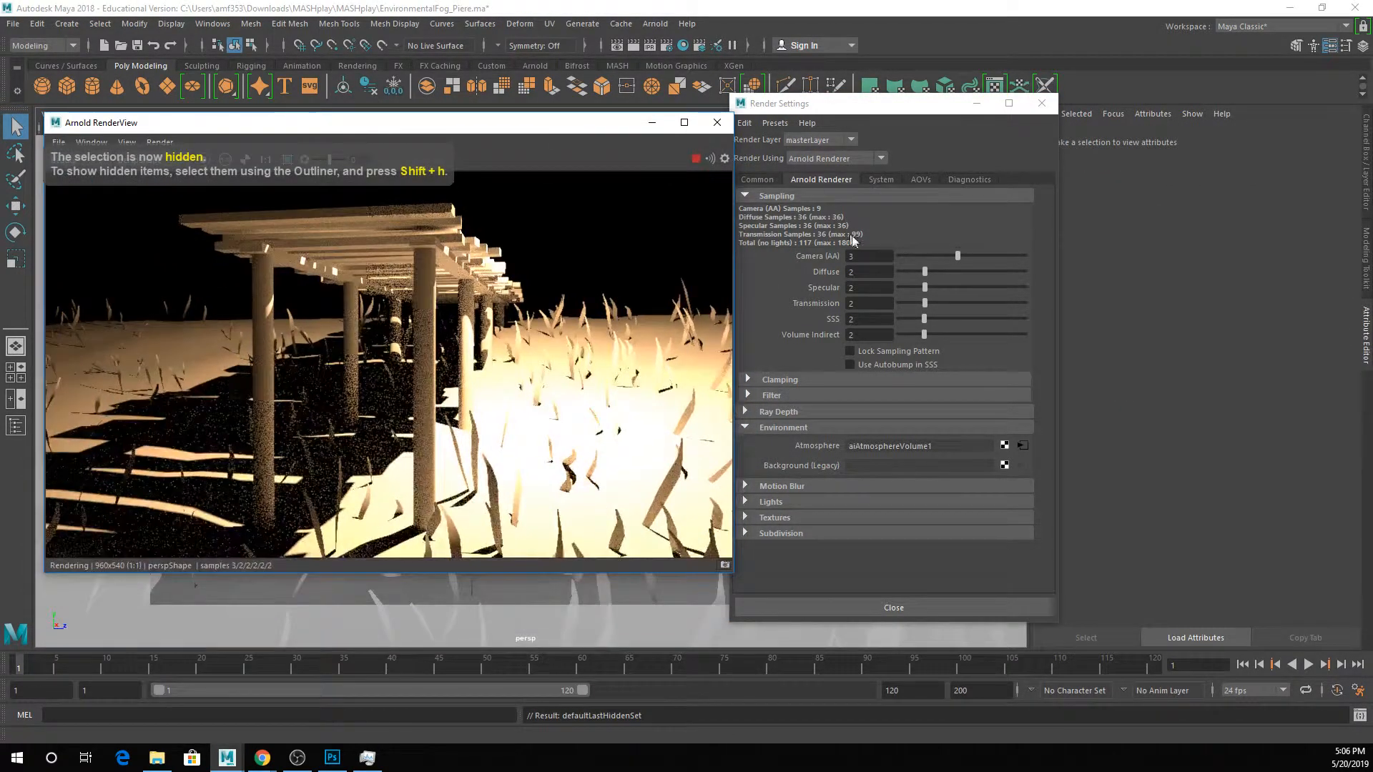
Show the new atmosphere volume's attributes and adjust its Density to about 0.012.
click(1025, 442)
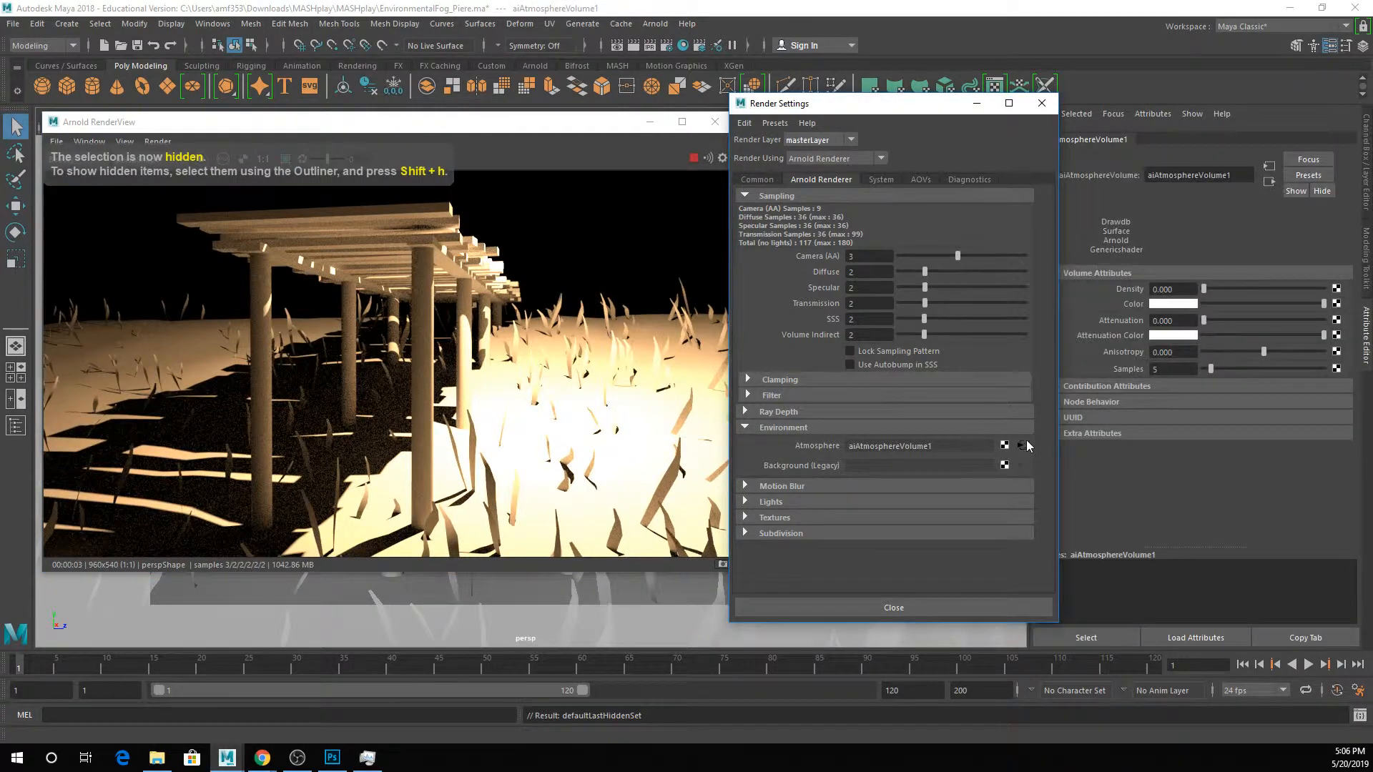
click(1219, 289)
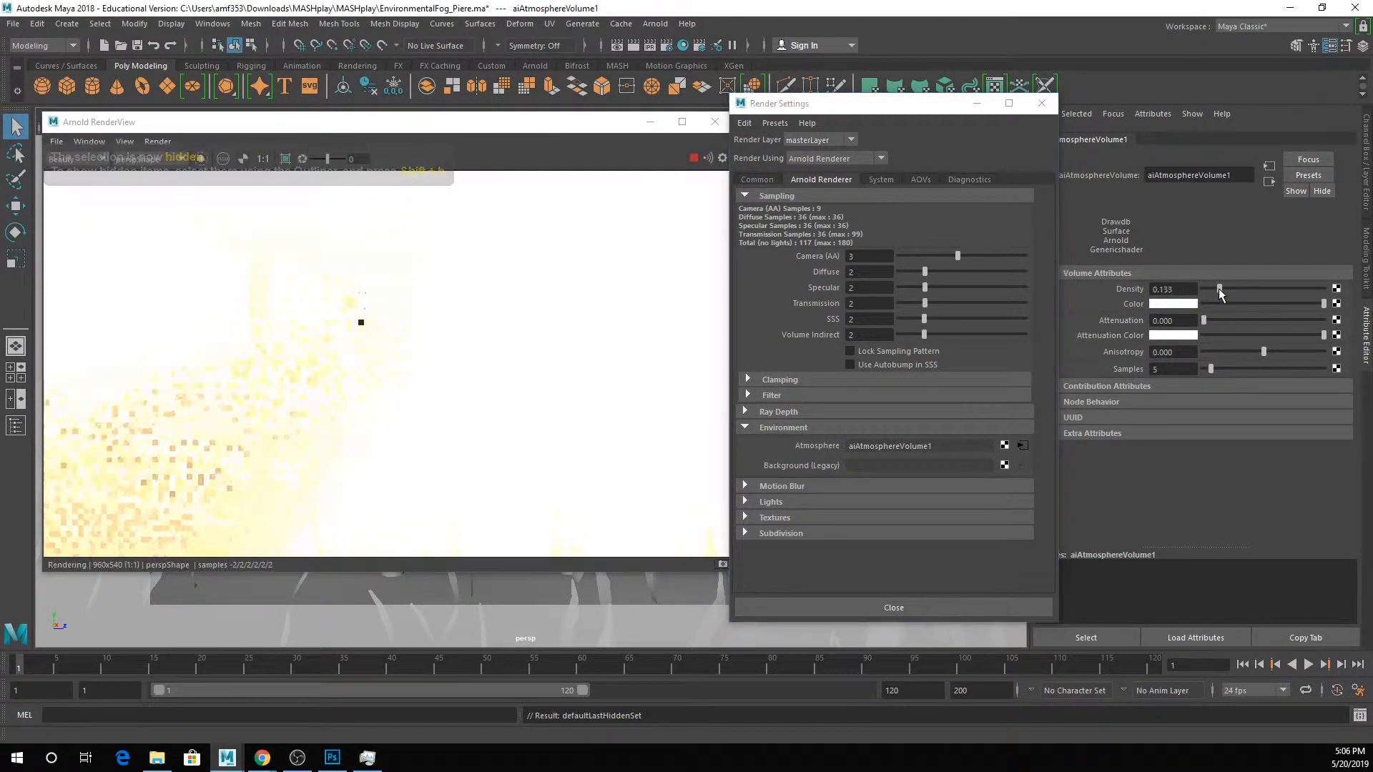
drag(1215, 290, 1210, 289)
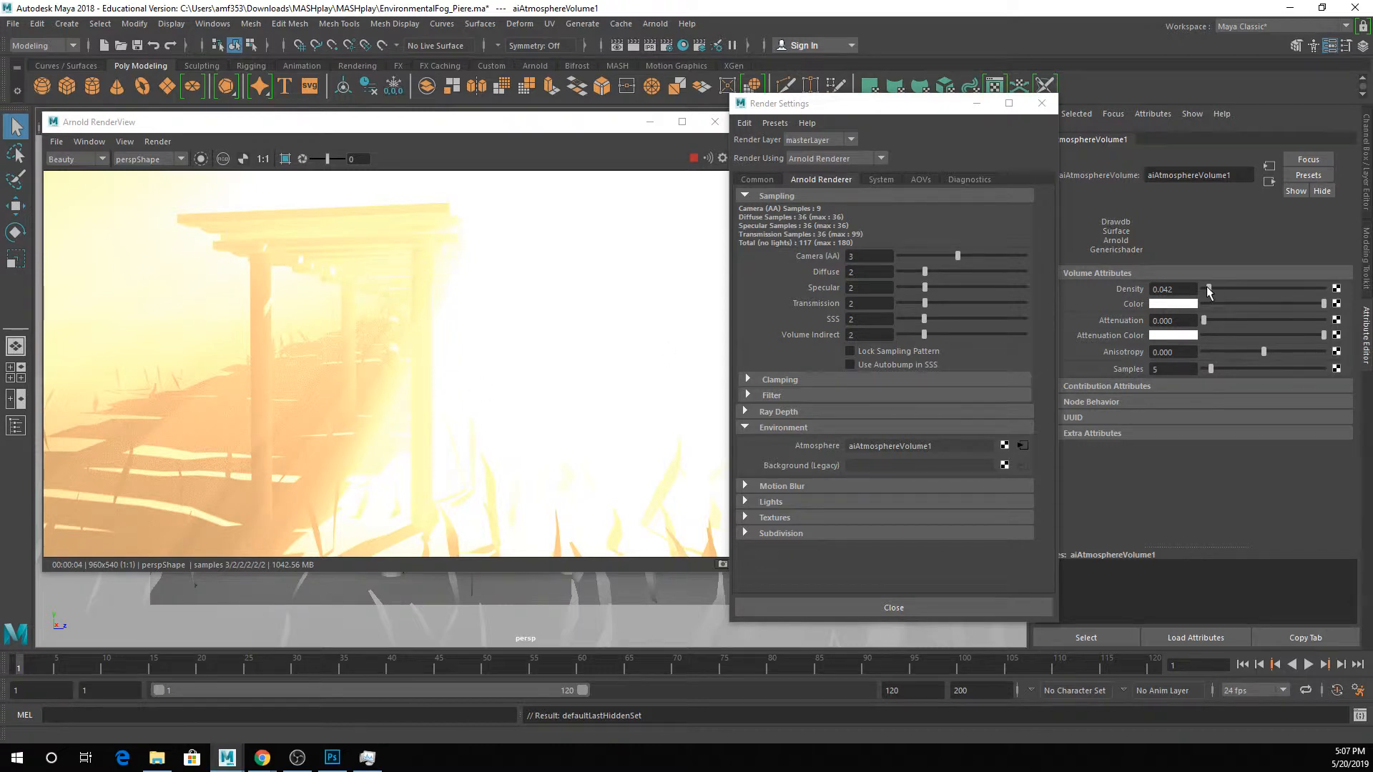
drag(1208, 289, 1204, 291)
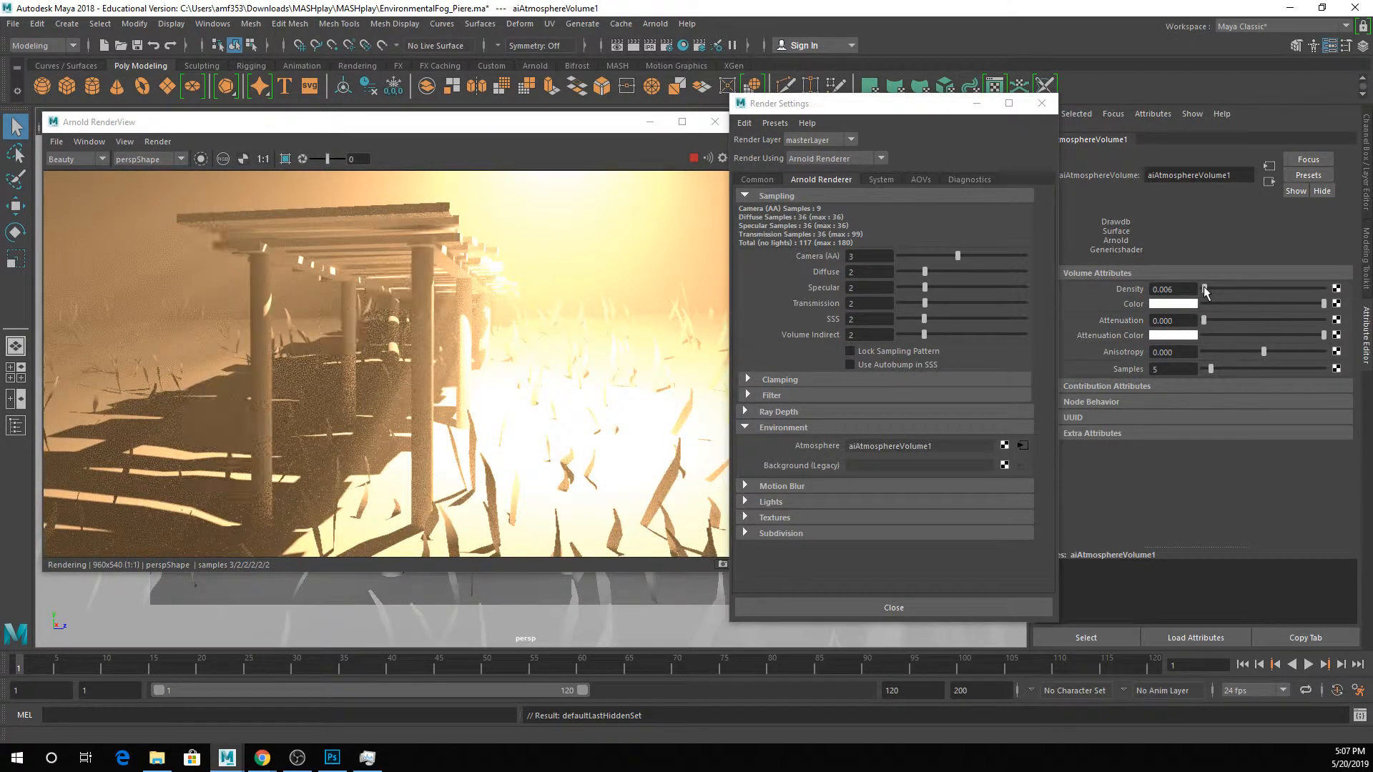
drag(1206, 291, 1206, 291)
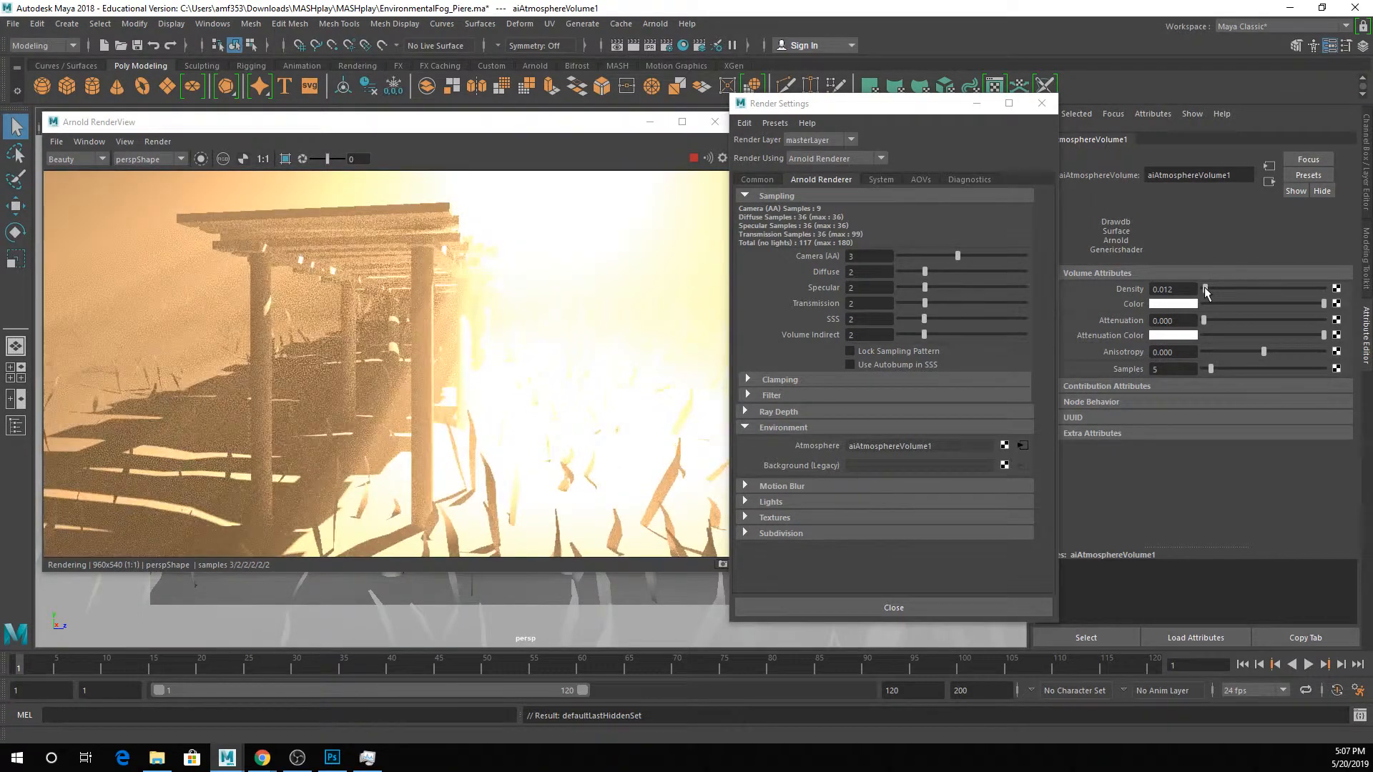
Set the atmosphere volume's Color to a medium saturated blue with a hue of about 203, and close the Render Settings.
click(1173, 305)
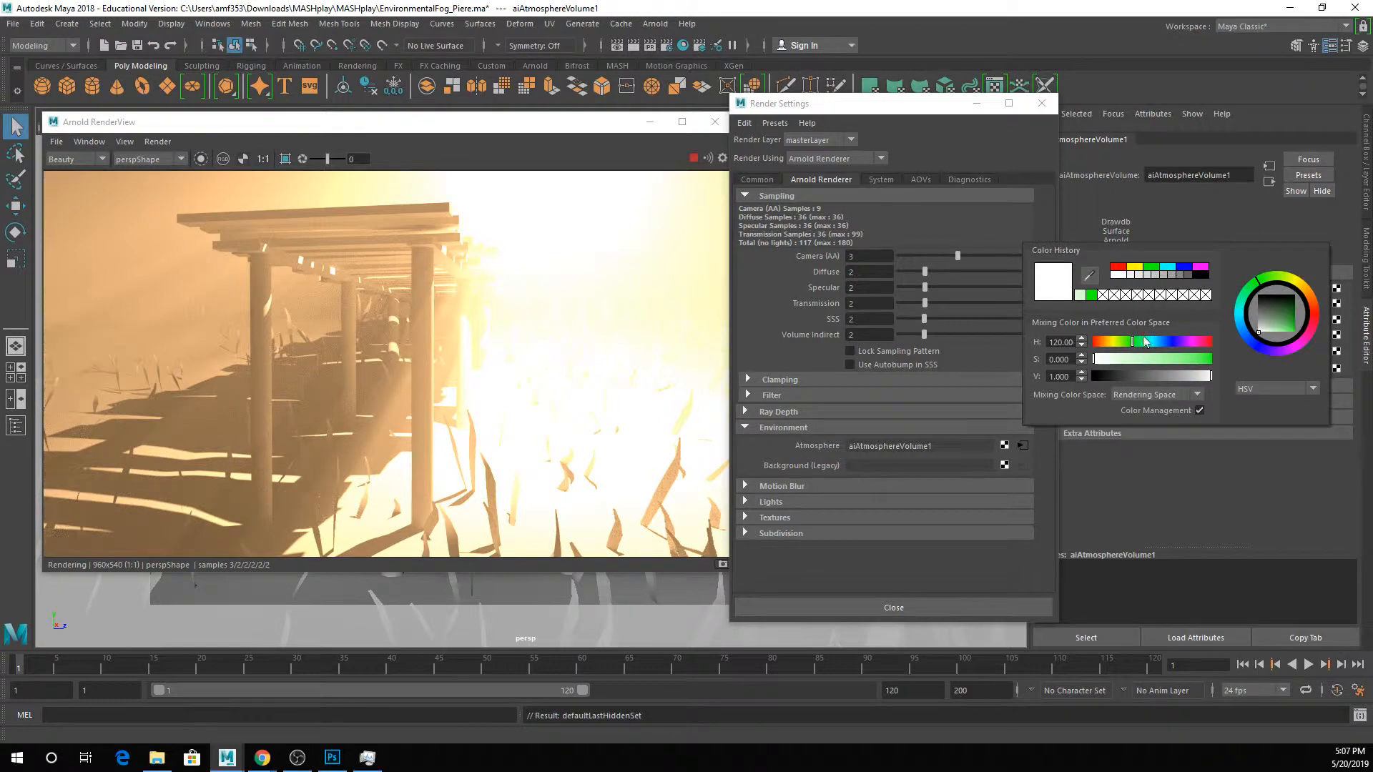
click(1159, 345)
drag(1170, 359, 1205, 364)
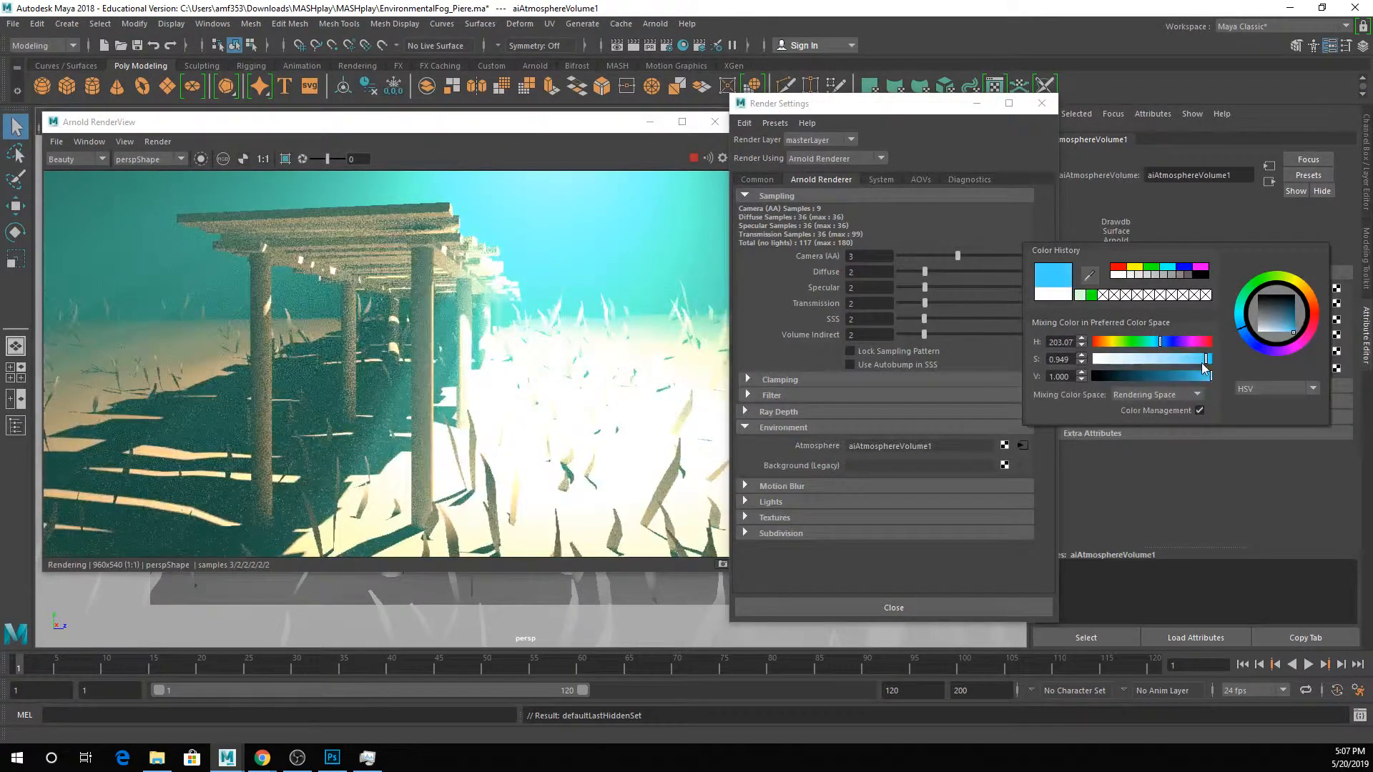
click(1173, 375)
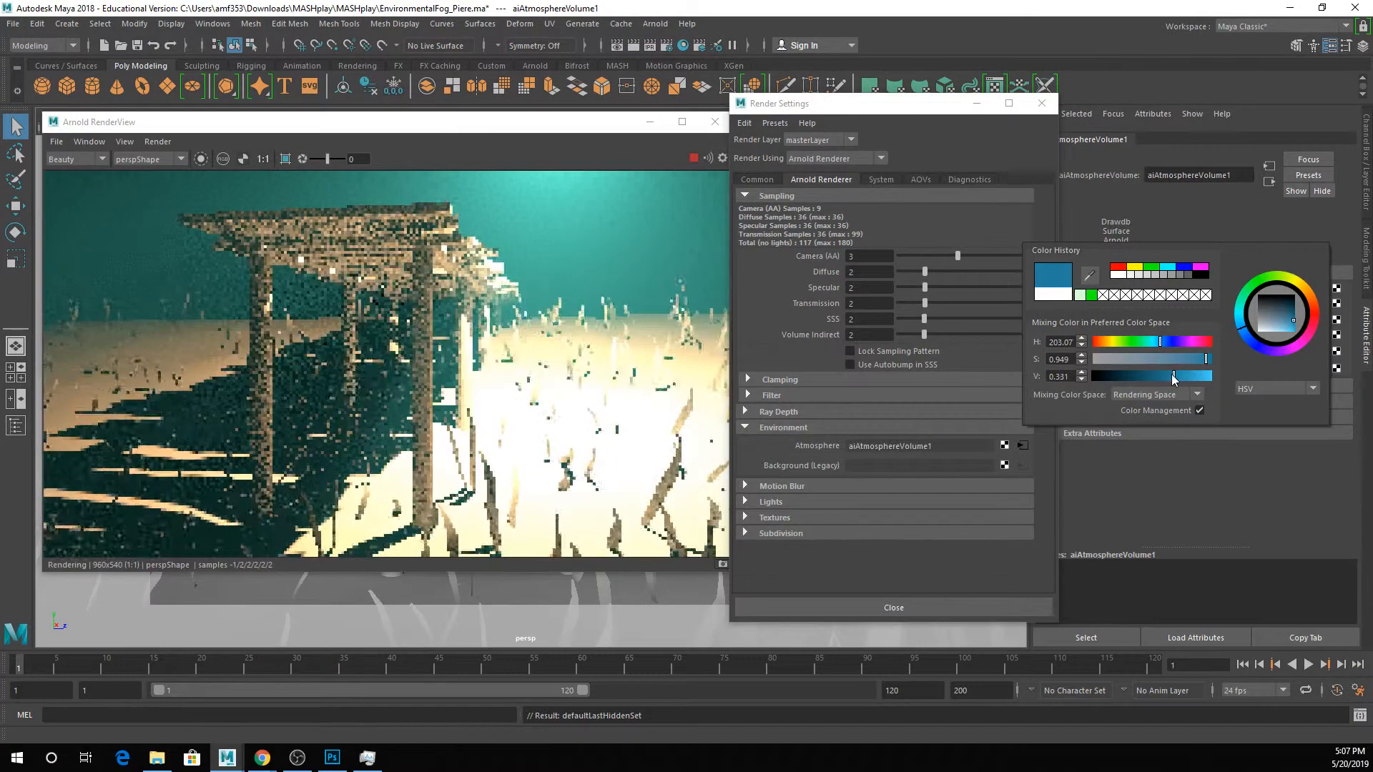
click(1165, 359)
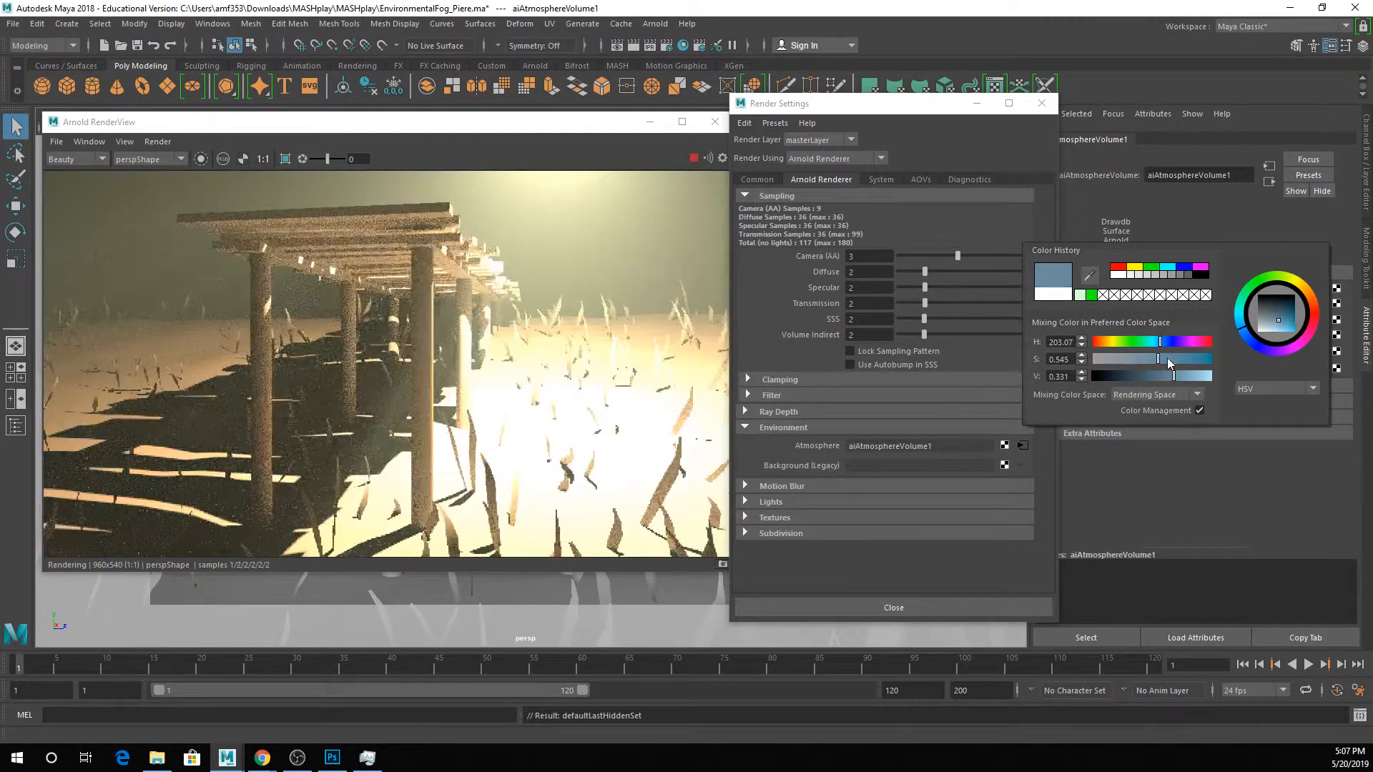
click(1170, 359)
click(1151, 375)
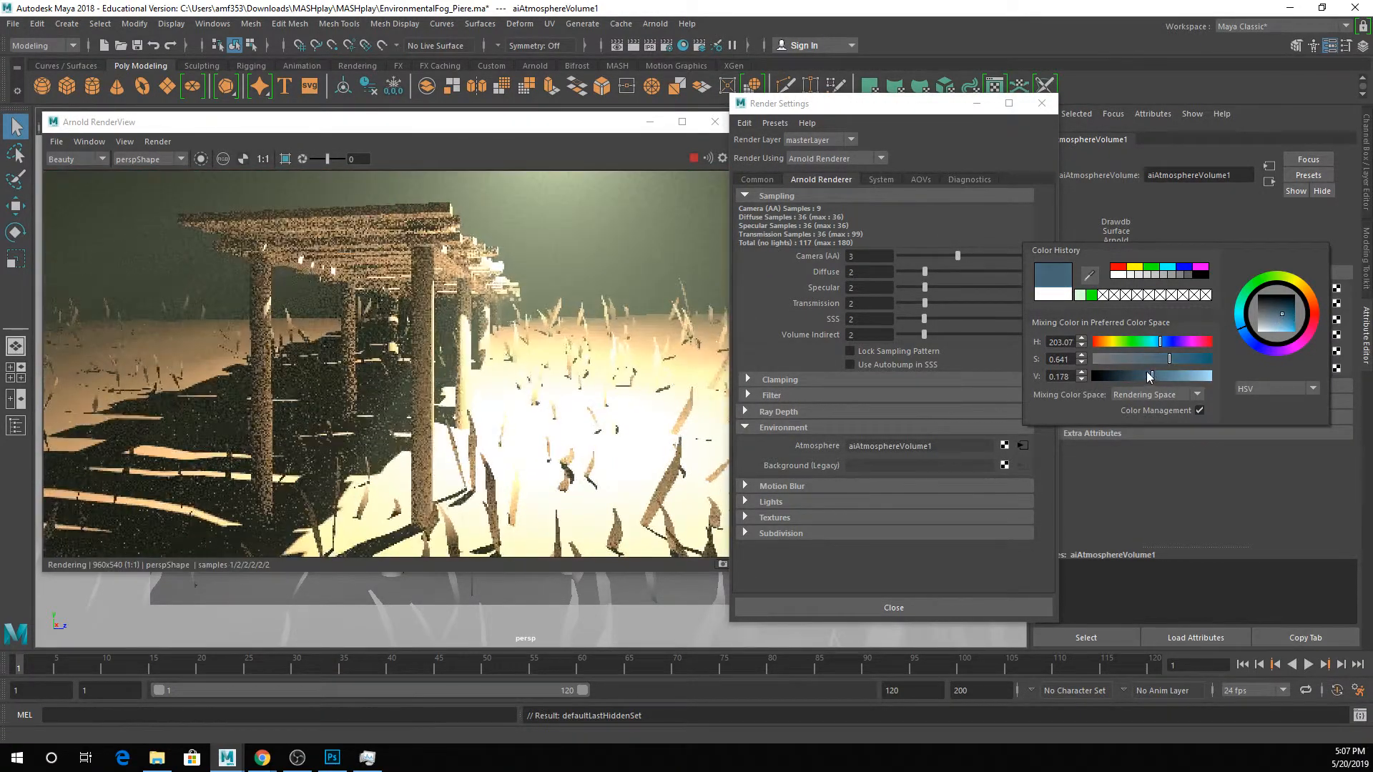
click(1139, 374)
click(1199, 359)
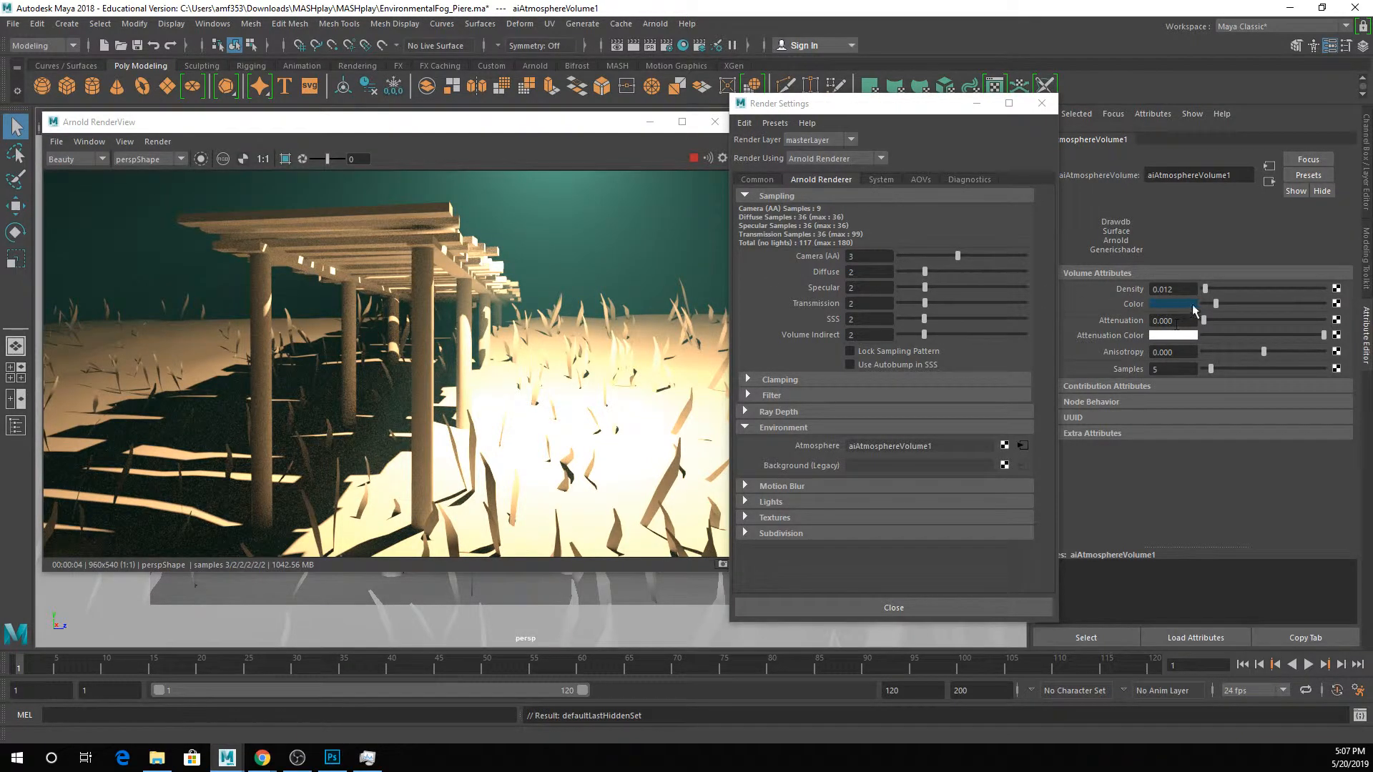
drag(1221, 302, 1260, 303)
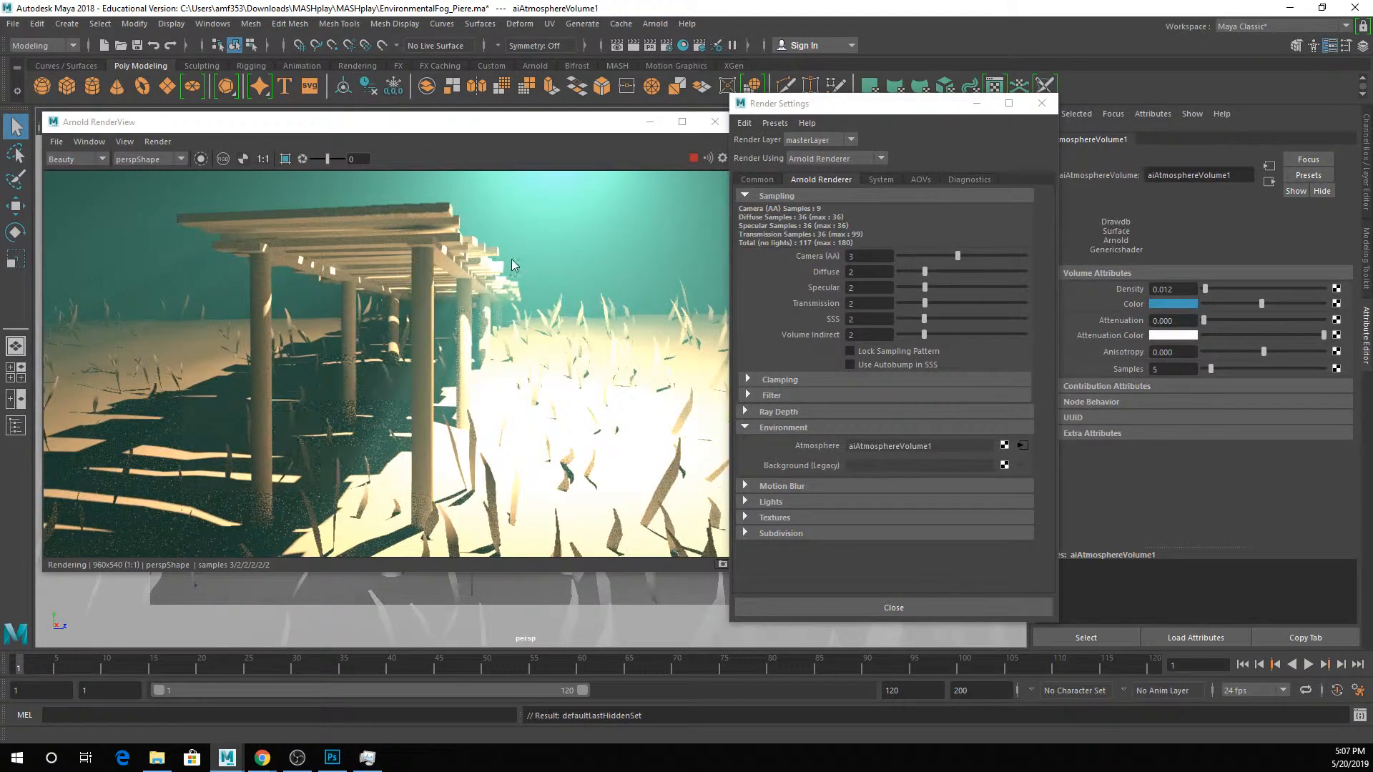
click(1049, 105)
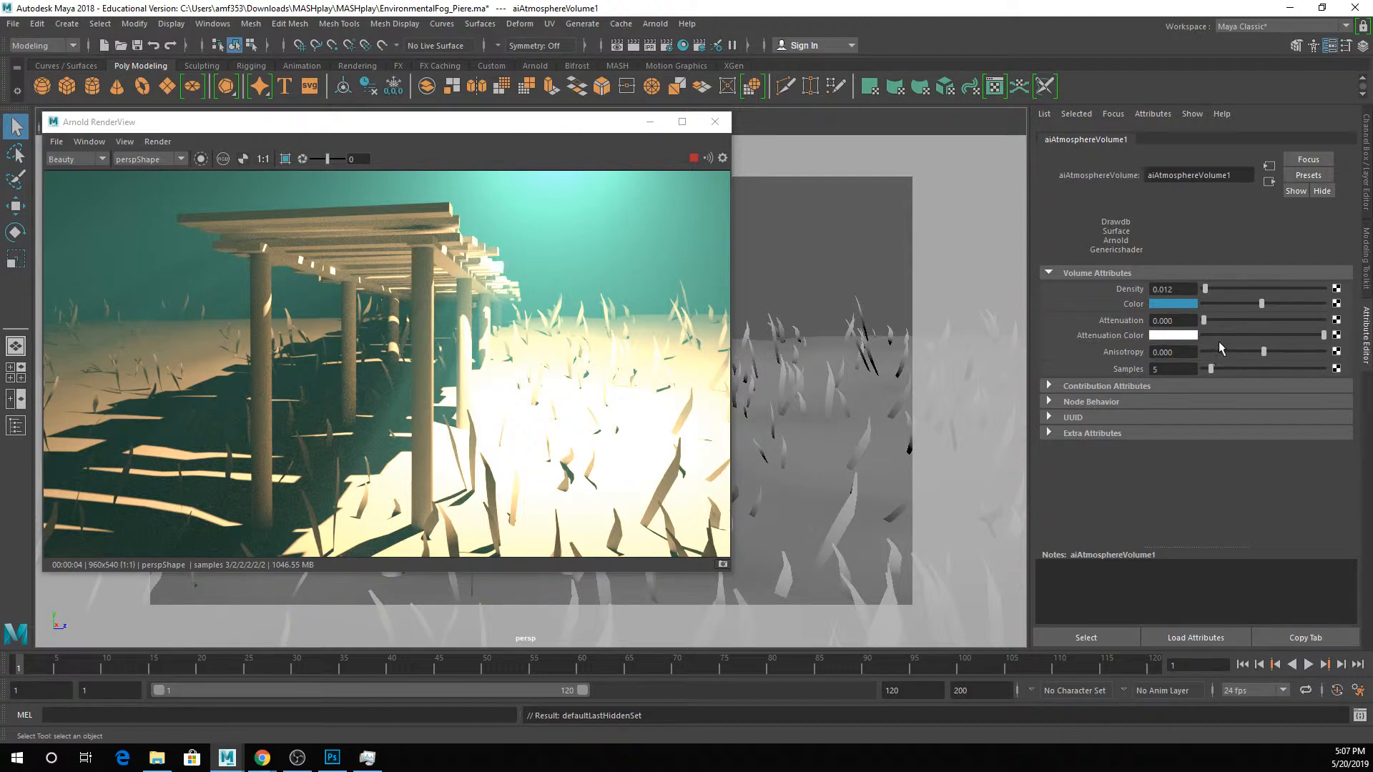
Set the atmosphere volume's Density to about 0.096 and adjust its Anisotropy to about -0.239.
click(1216, 289)
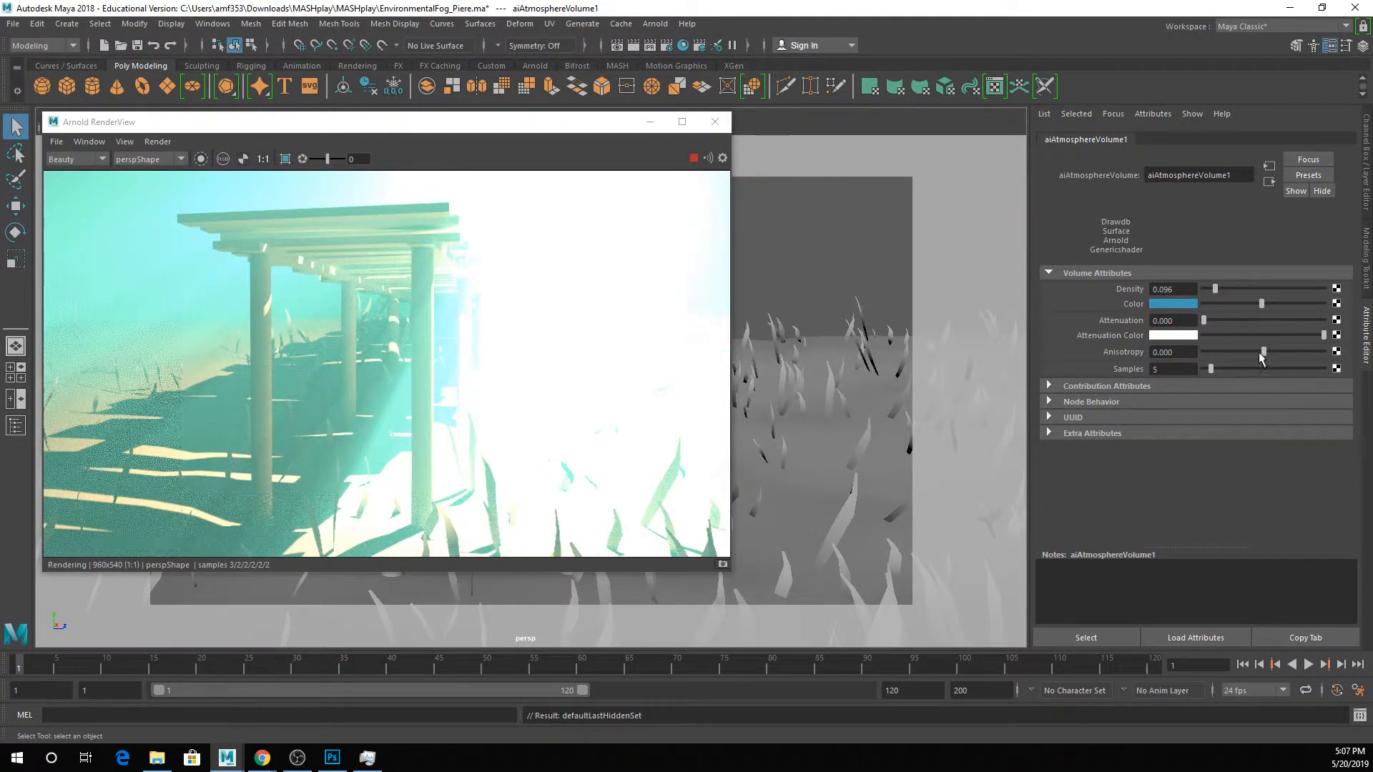
drag(1261, 353, 1231, 353)
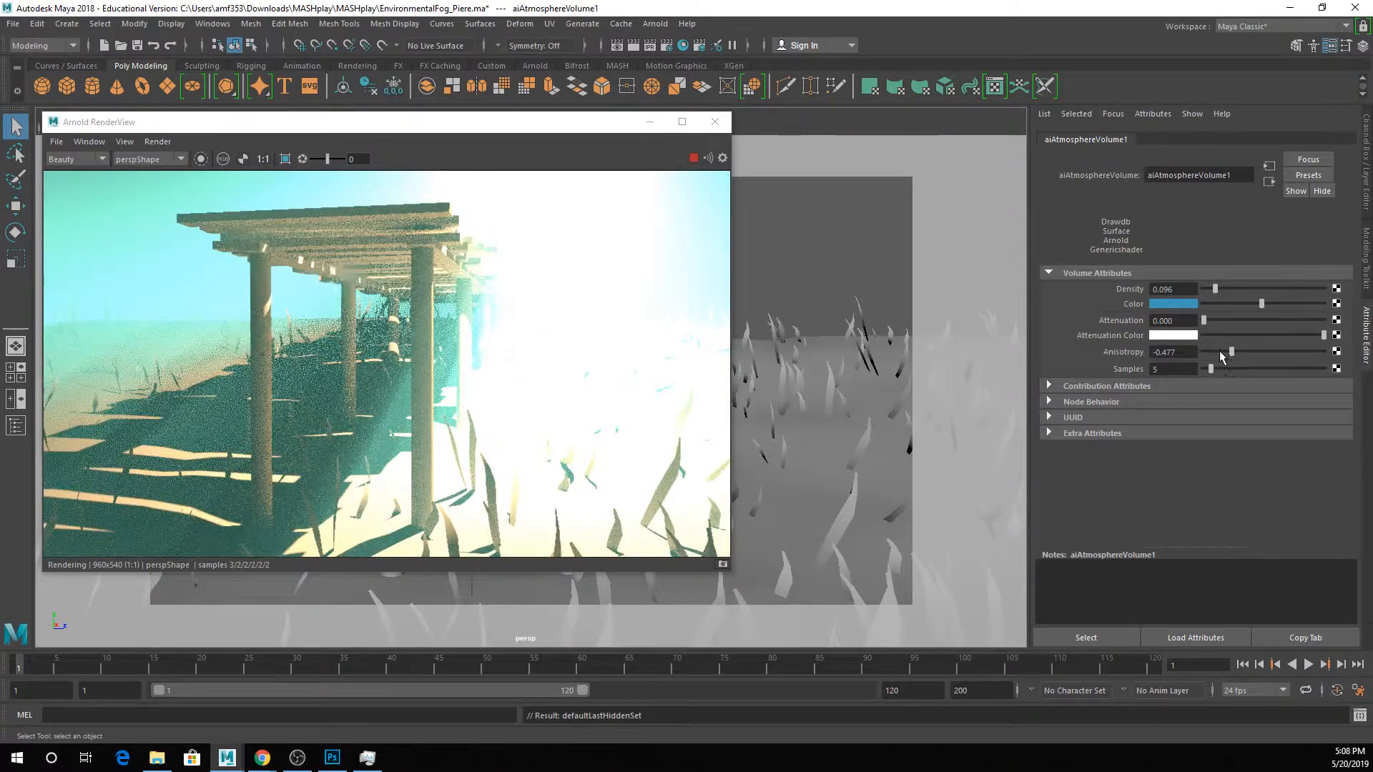
drag(1212, 354, 1248, 361)
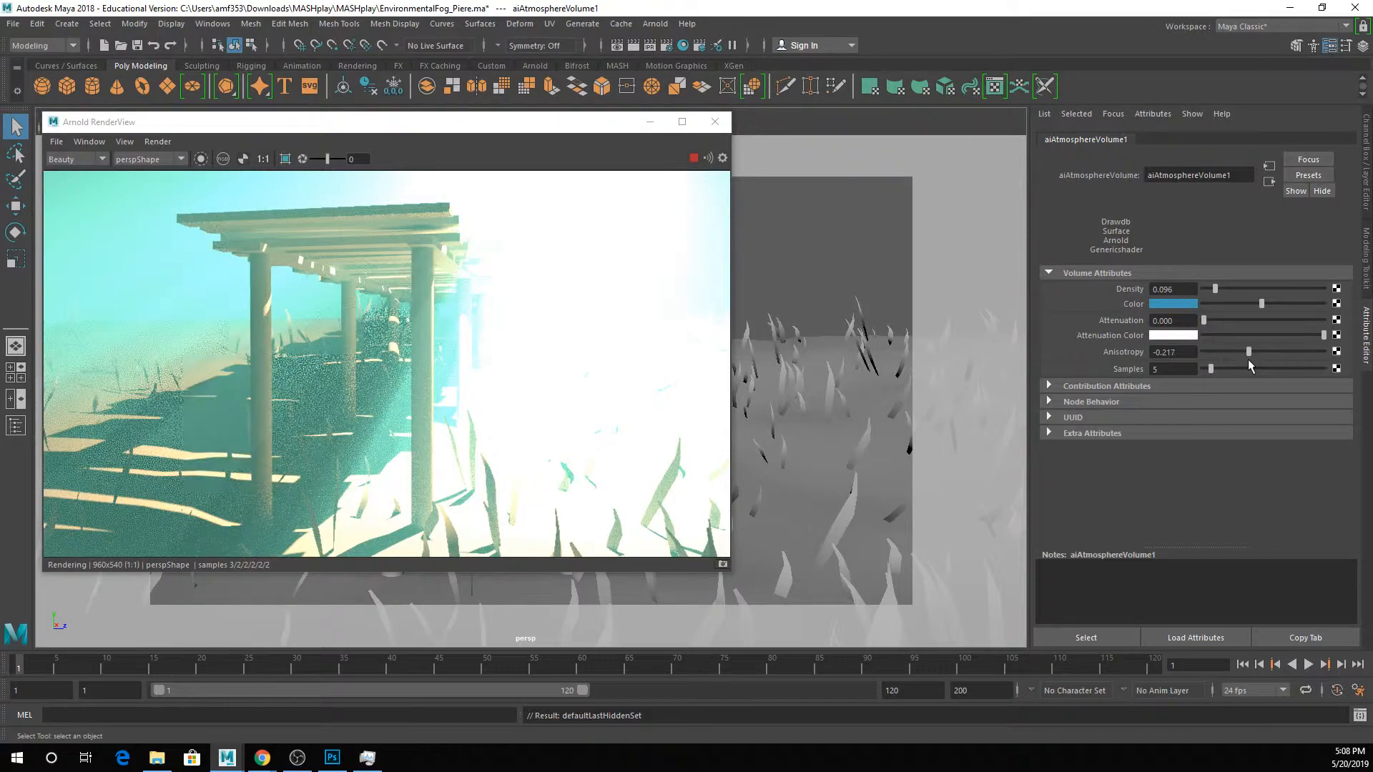
drag(1249, 352, 1242, 351)
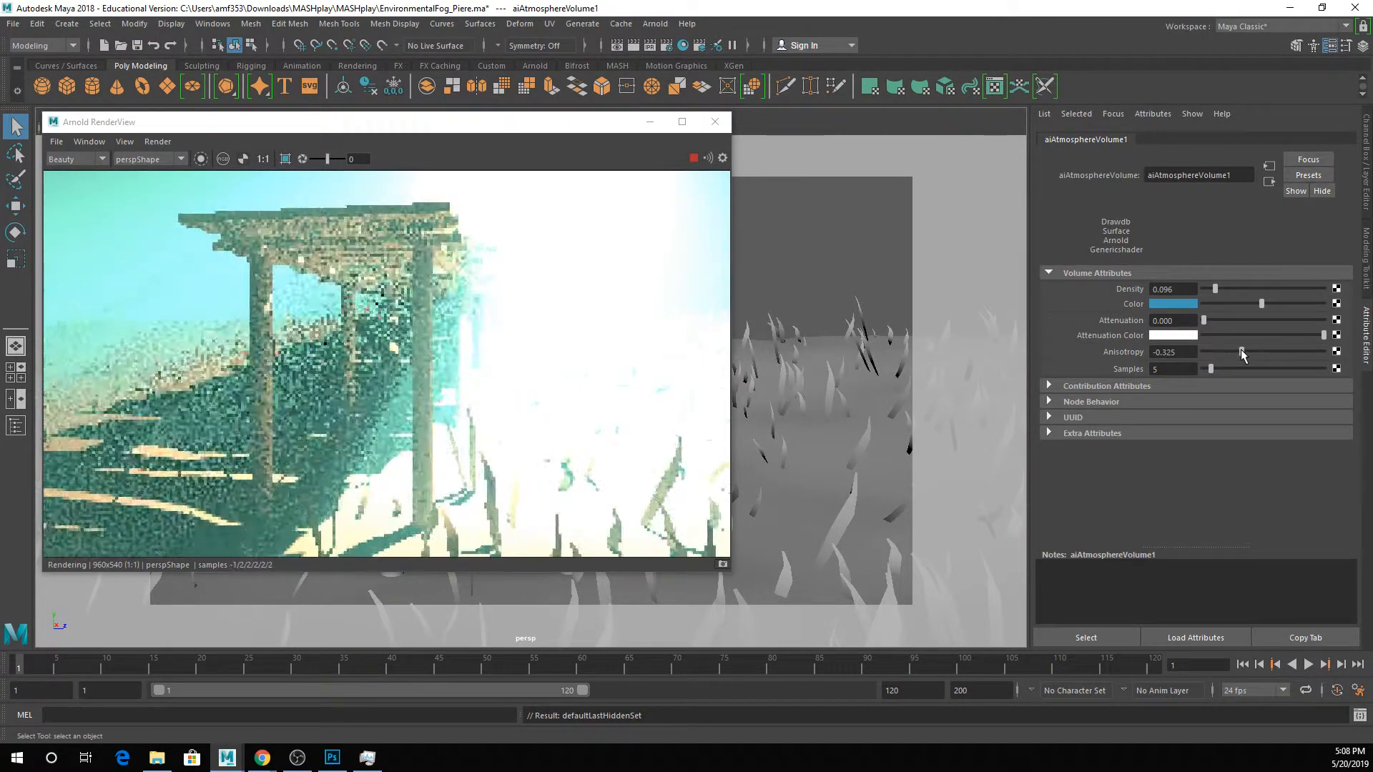
drag(1241, 351, 1248, 352)
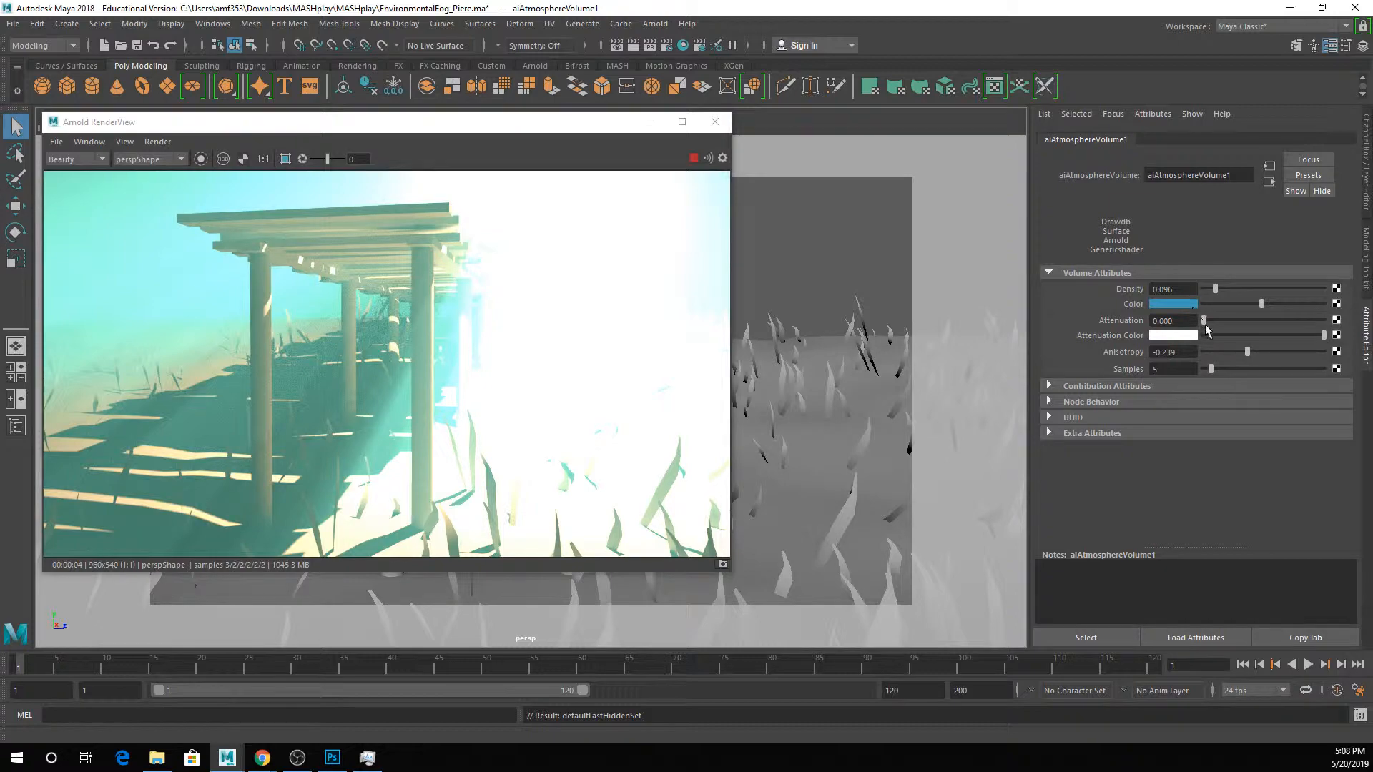
Raise the atmosphere volume's Attenuation to about 0.434 and set its Attenuation Color to a very pale cyan with hue 180.
drag(1204, 321, 1255, 322)
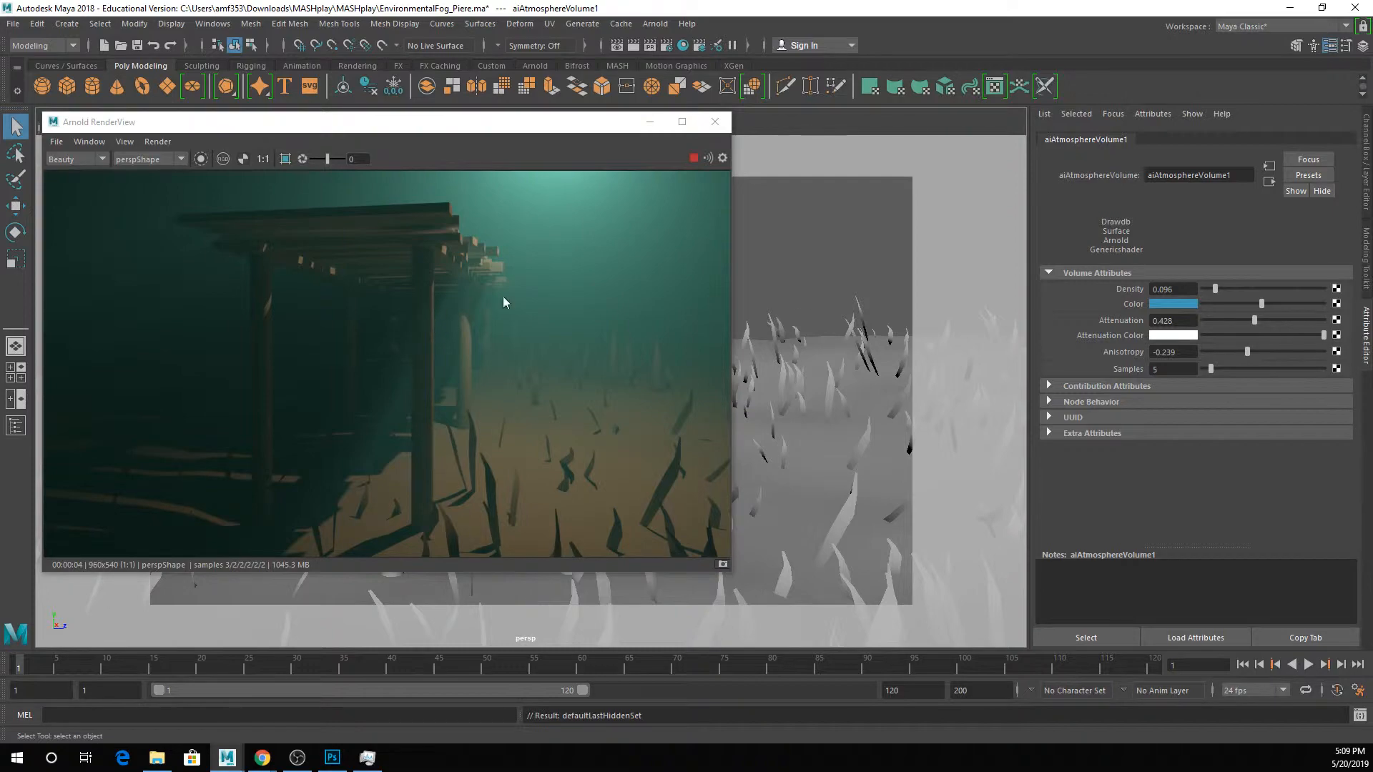
mouse_move(1254, 322)
mouse_down()
mouse_move(1202, 329)
mouse_move(1256, 324)
mouse_up()
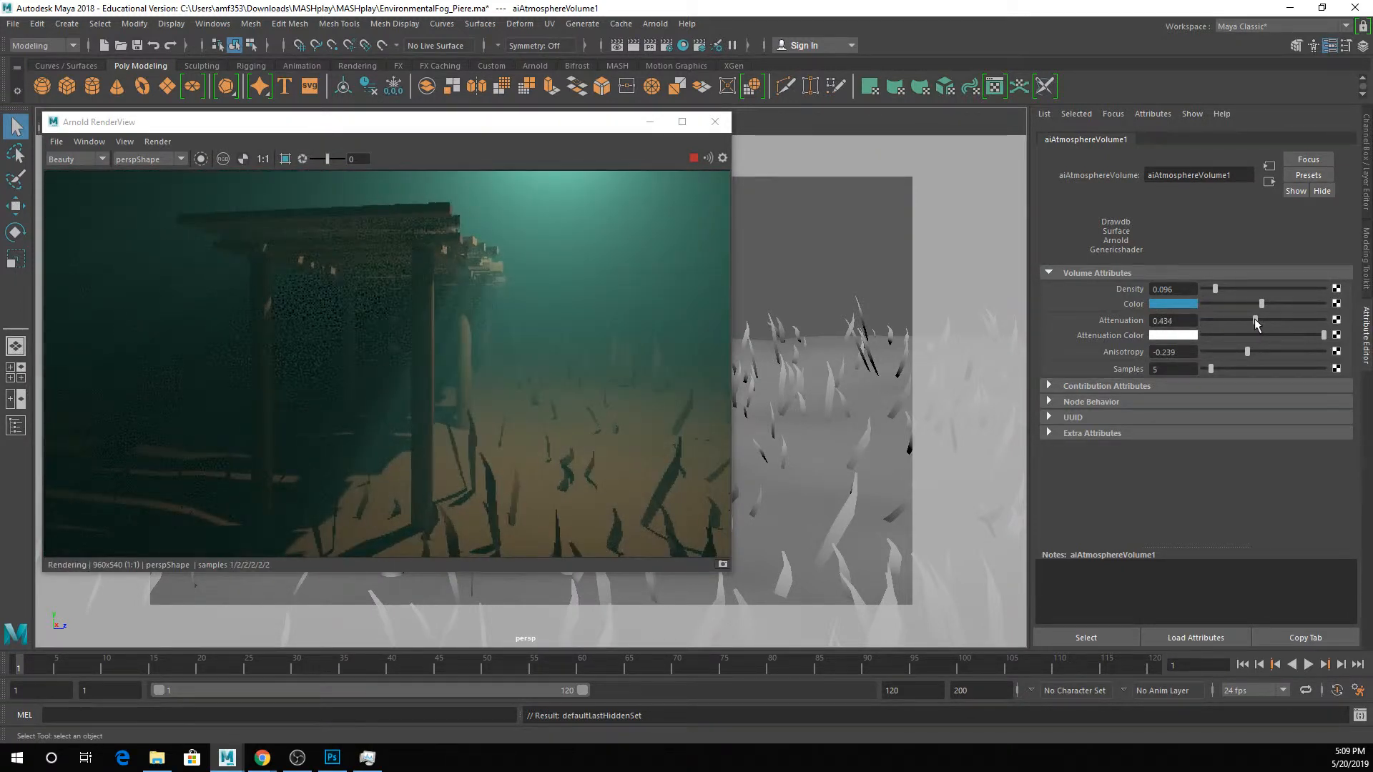
click(1180, 340)
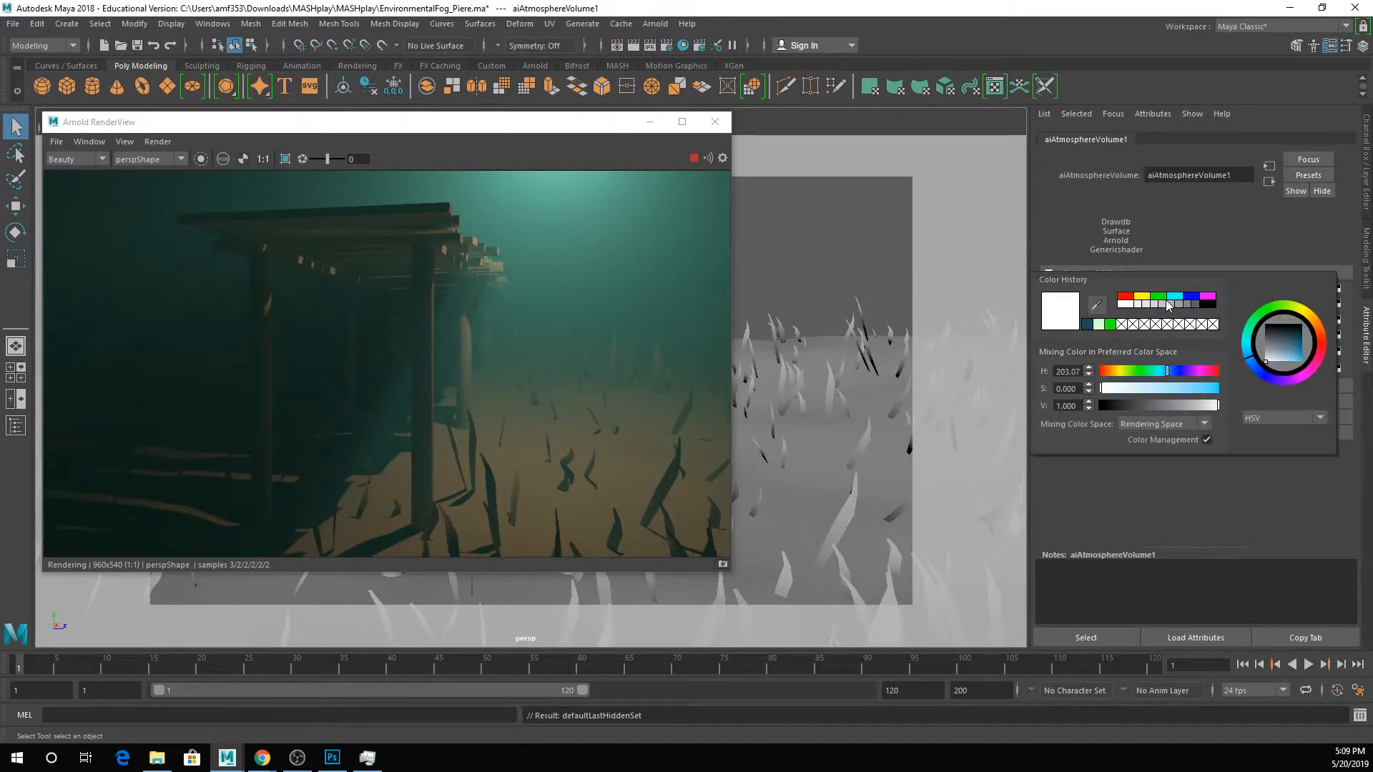
click(1206, 299)
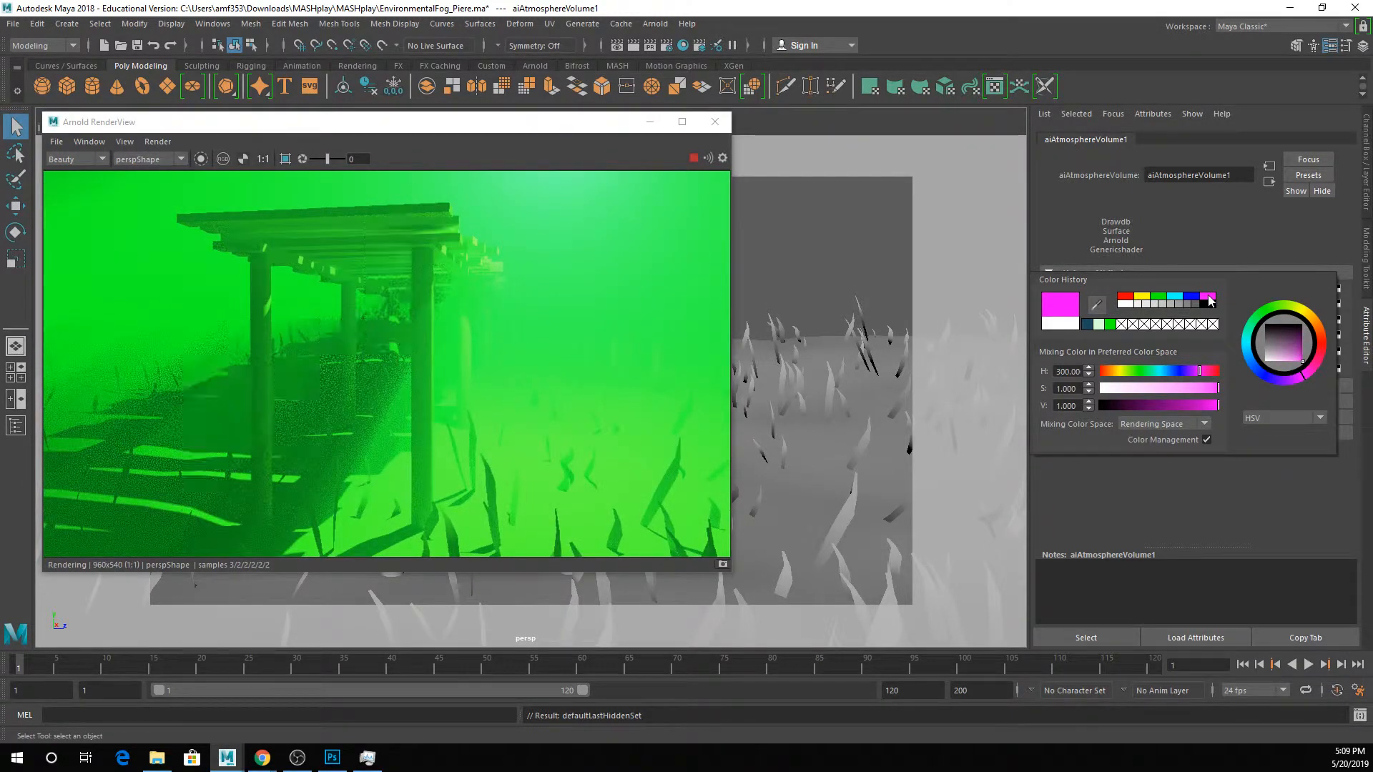
click(1177, 297)
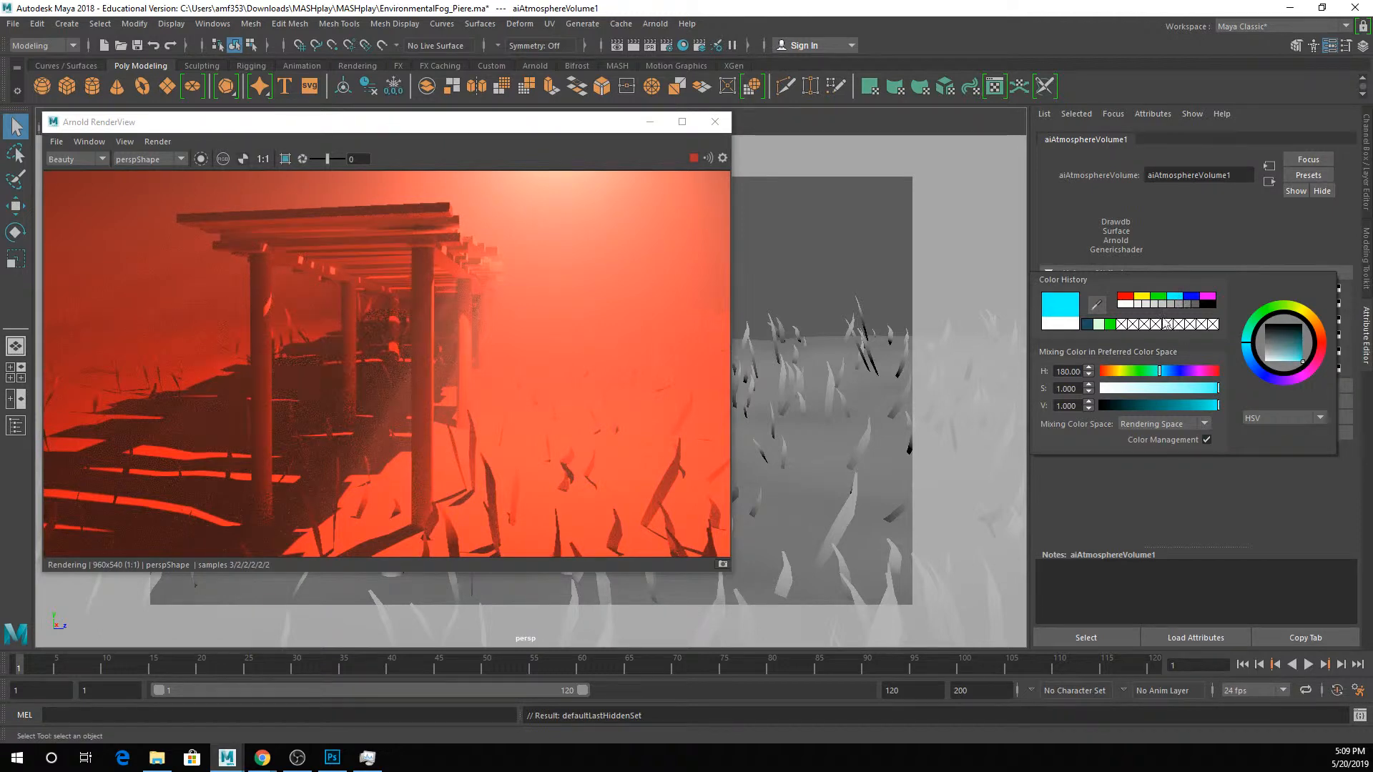
click(1166, 388)
drag(1166, 390, 1137, 388)
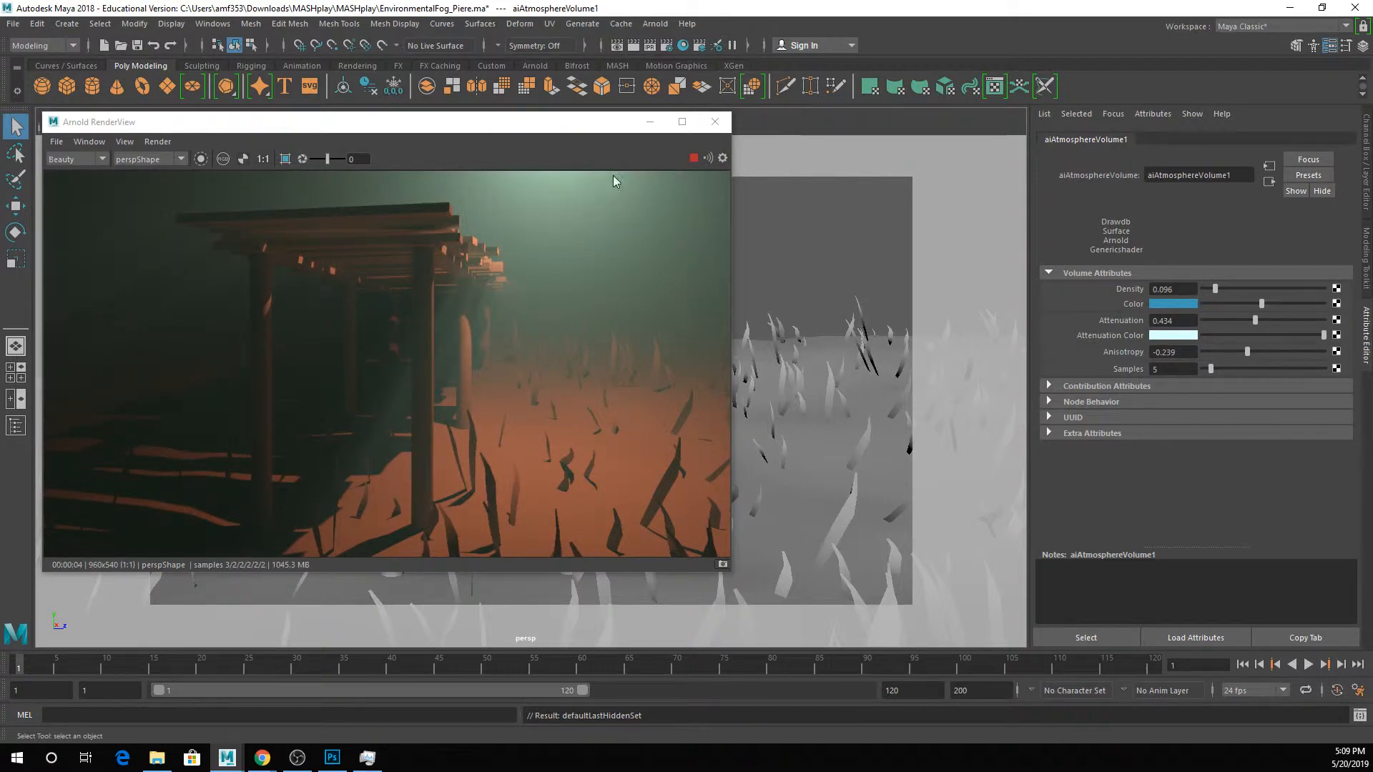
Inspect the shadows under the pier in the render and reduce the atmosphere volume's Attenuation to about 0.331.
scroll(278, 342, up, 5)
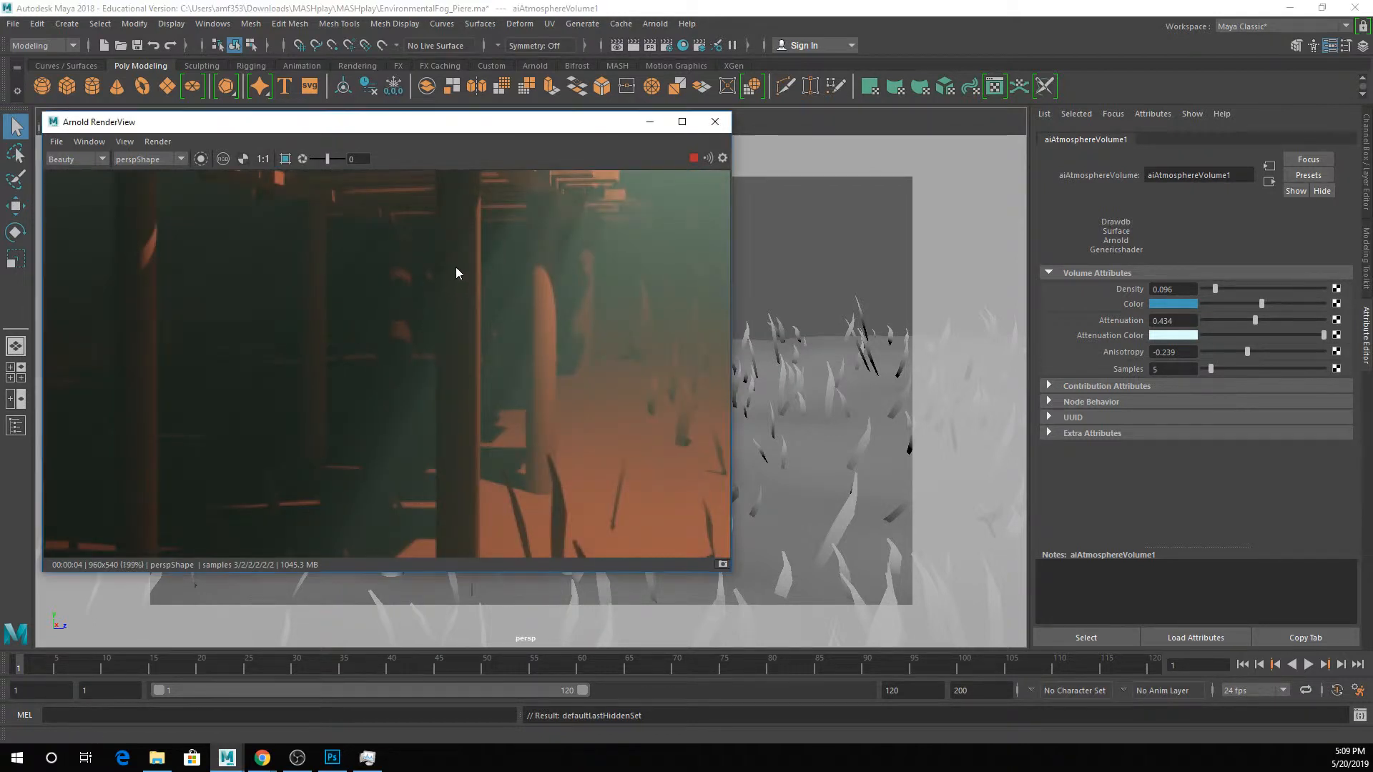
middle_drag(456, 271, 533, 365)
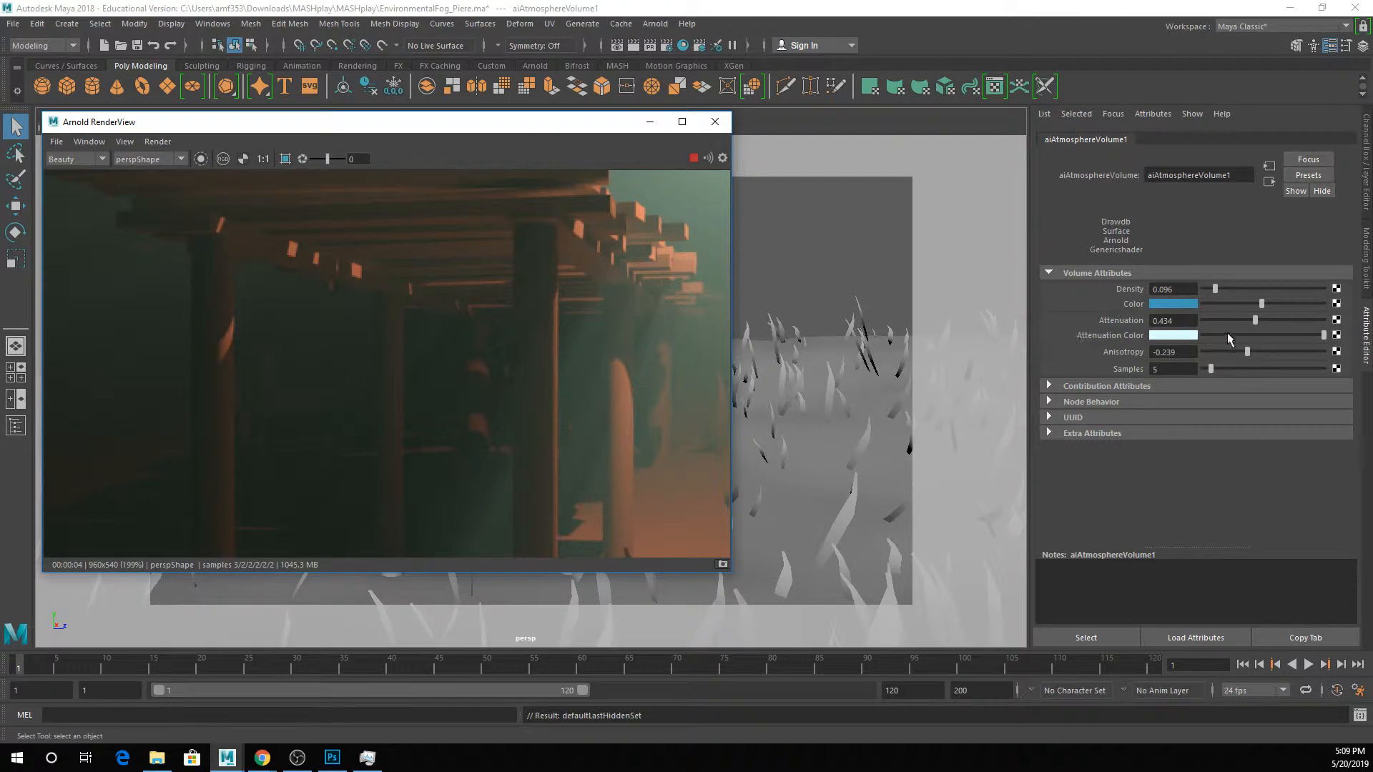
drag(1255, 321, 1248, 322)
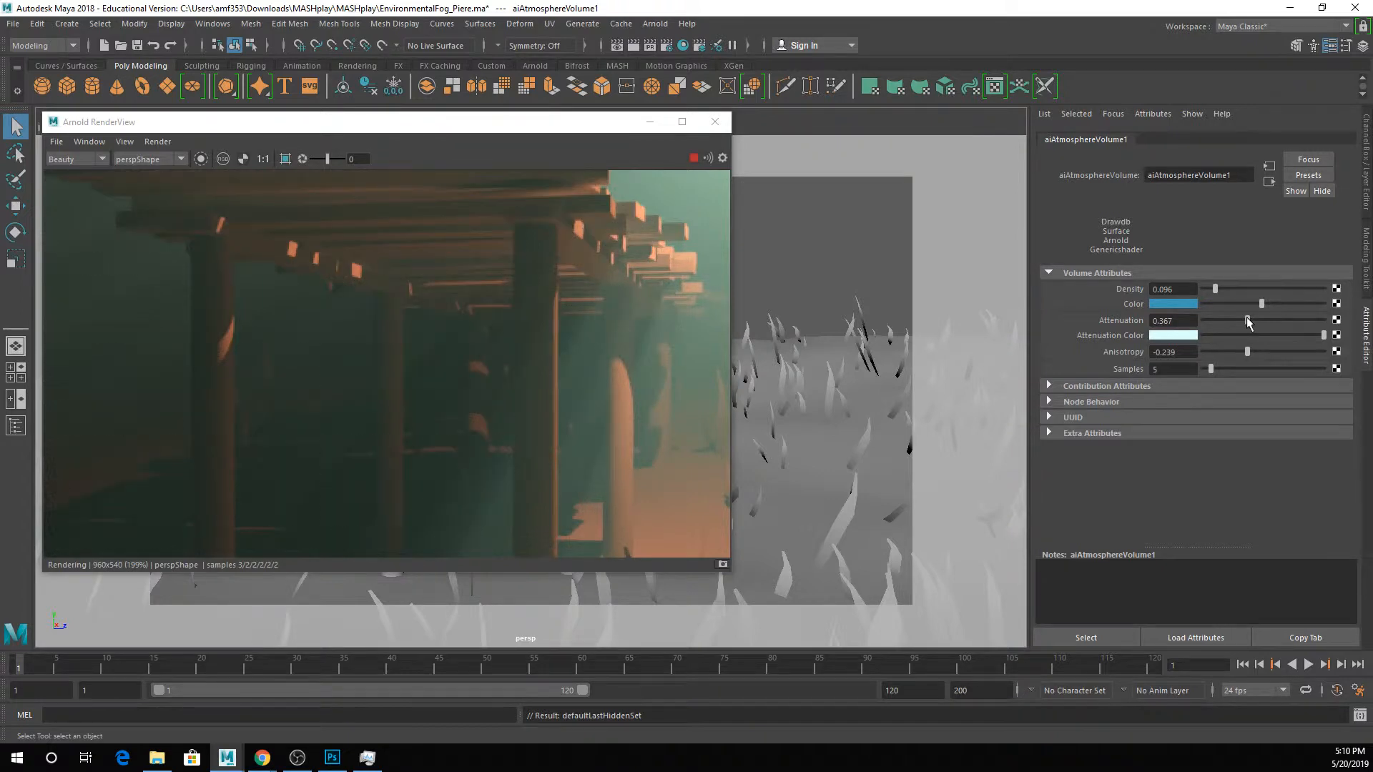
drag(1248, 323, 1266, 329)
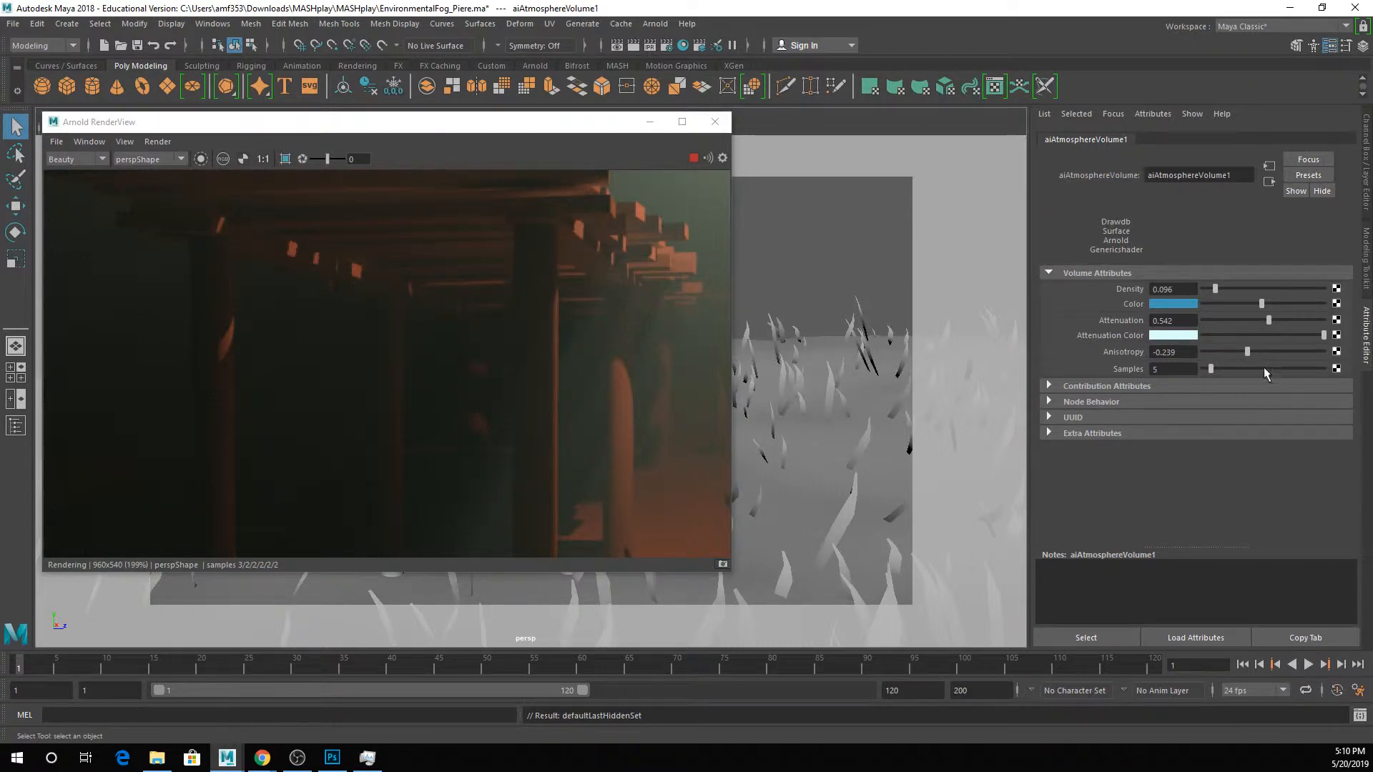
click(1242, 319)
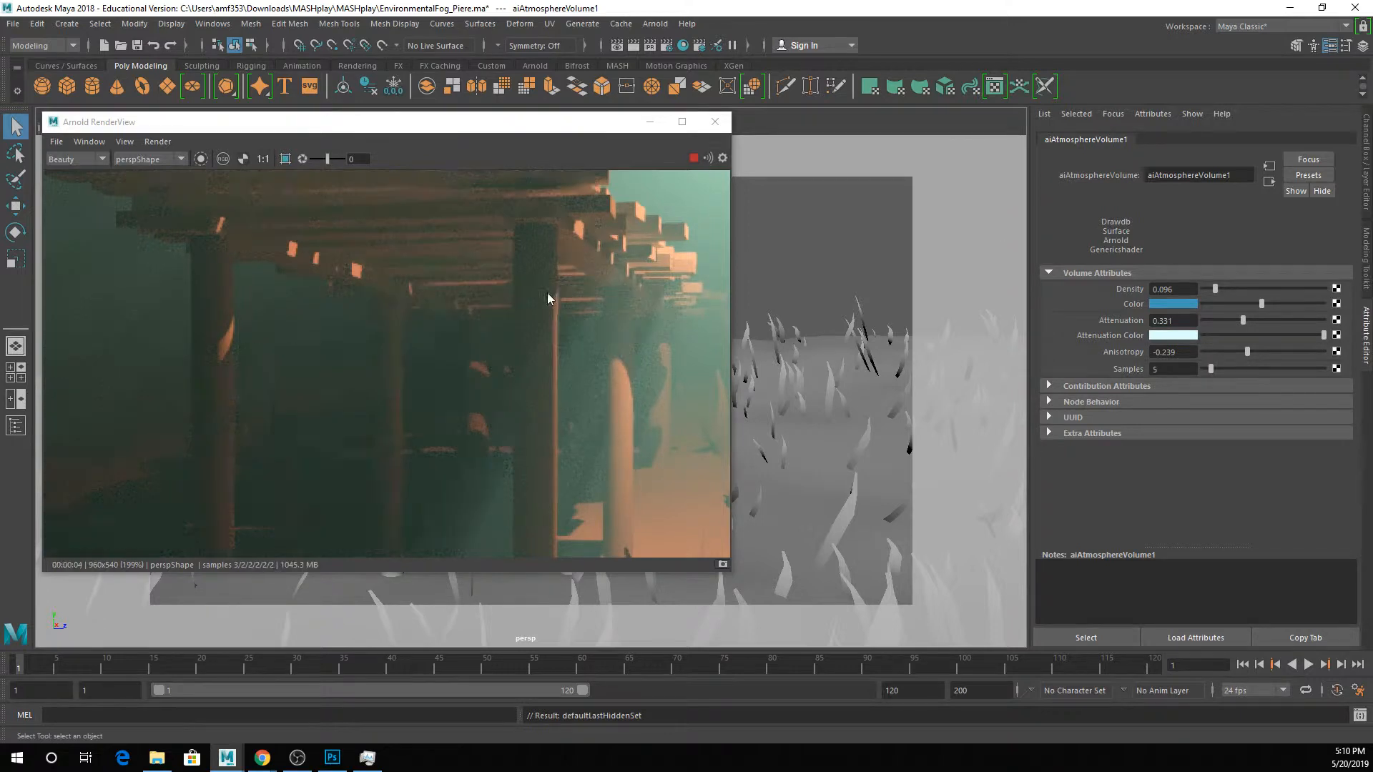
scroll(547, 293, down, 3)
middle_drag(561, 350, 477, 266)
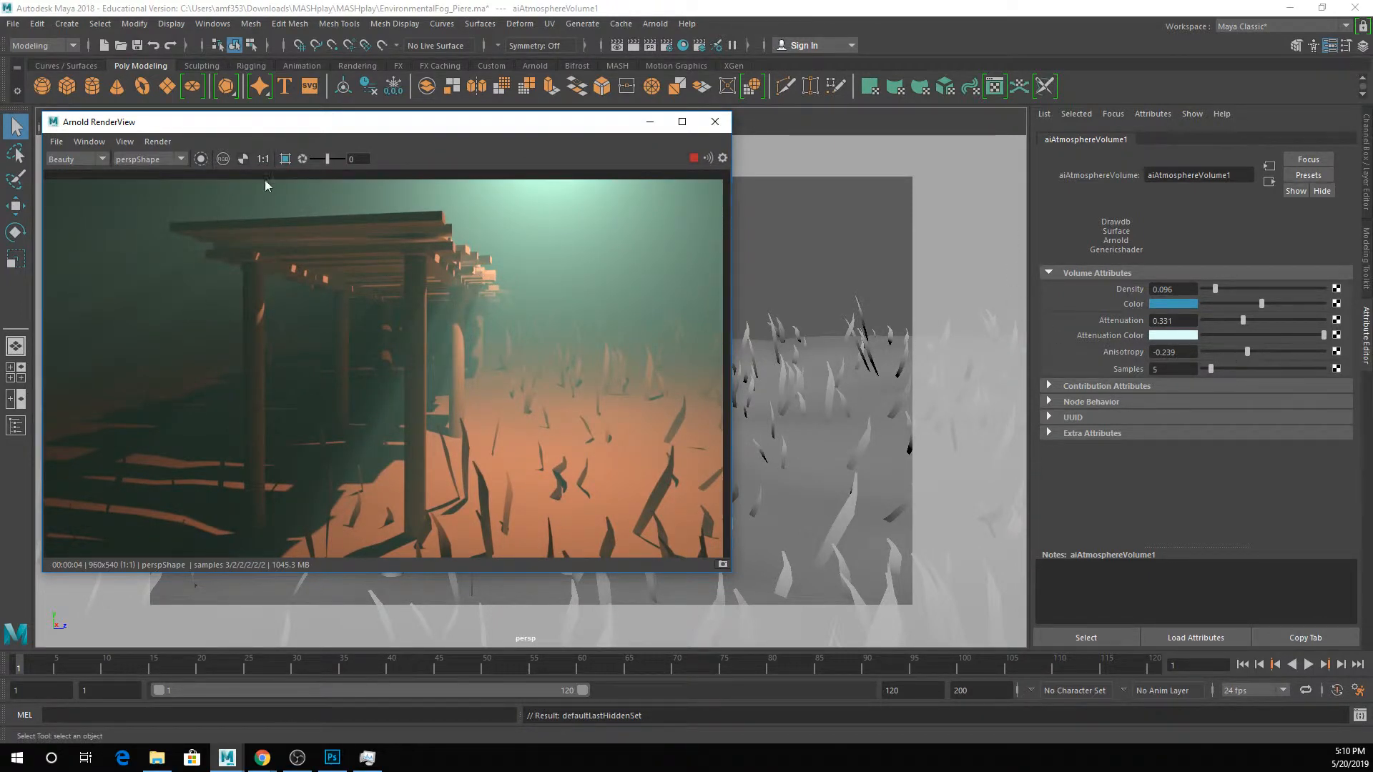
Limit the Arnold render to a crop region around the shadowed posts in the middle of the pier.
click(286, 160)
drag(297, 280, 447, 447)
scroll(439, 405, up, 3)
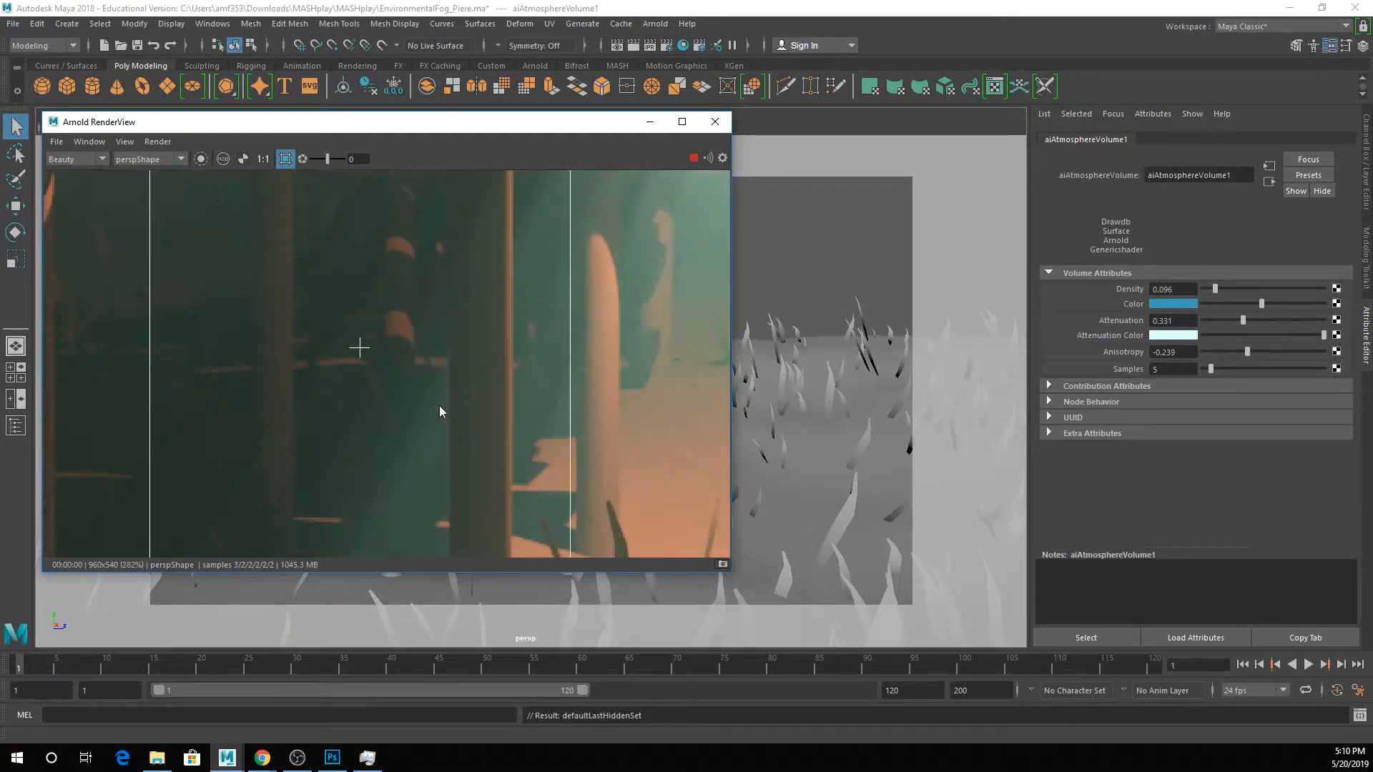
Set the atmosphere volume's Samples to 10 and examine the noise across the crop region's edge.
double_click(1175, 370)
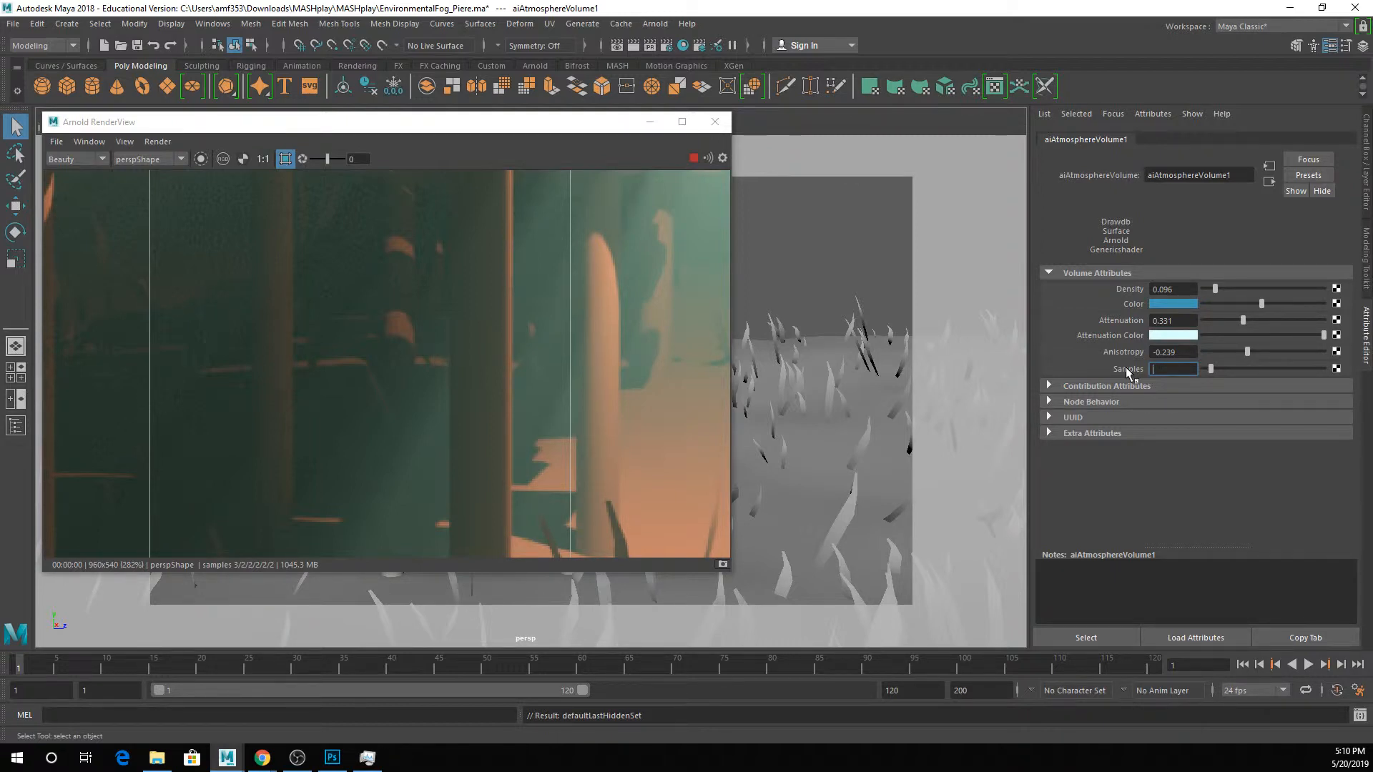
text(10)
key(Return)
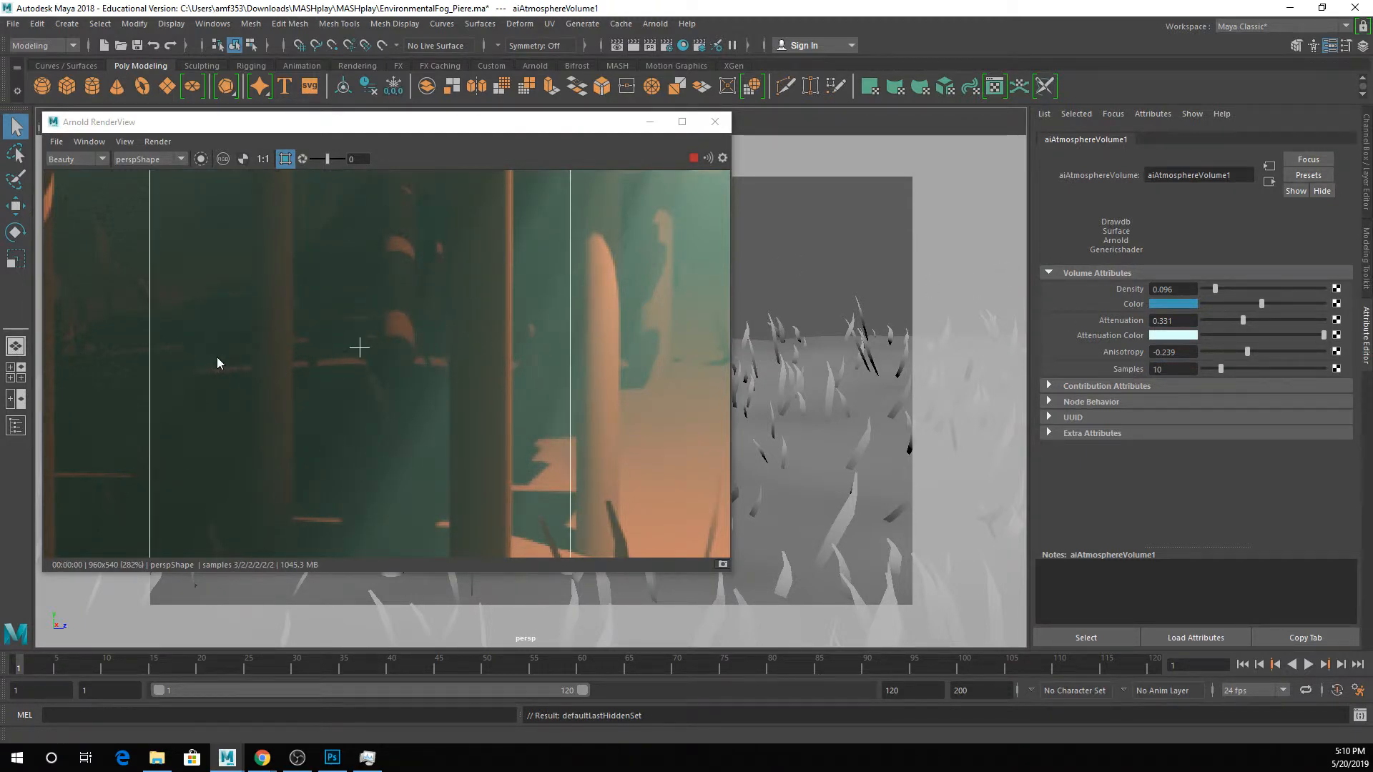
middle_drag(217, 361, 514, 375)
scroll(367, 306, up, 1)
scroll(385, 372, up, 1)
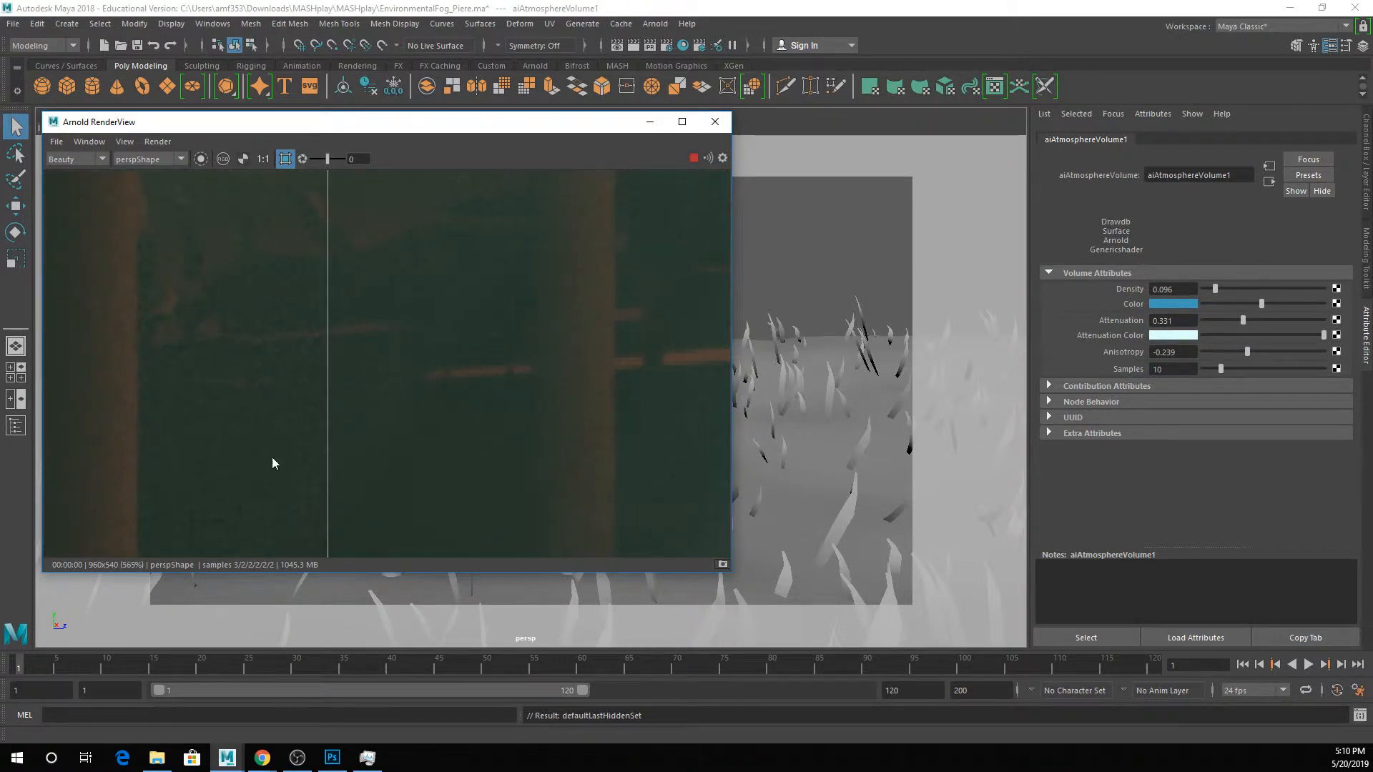
Try the atmosphere volume's Samples at 20 and return the value to 5, comparing the noise in the crop region.
click(1162, 369)
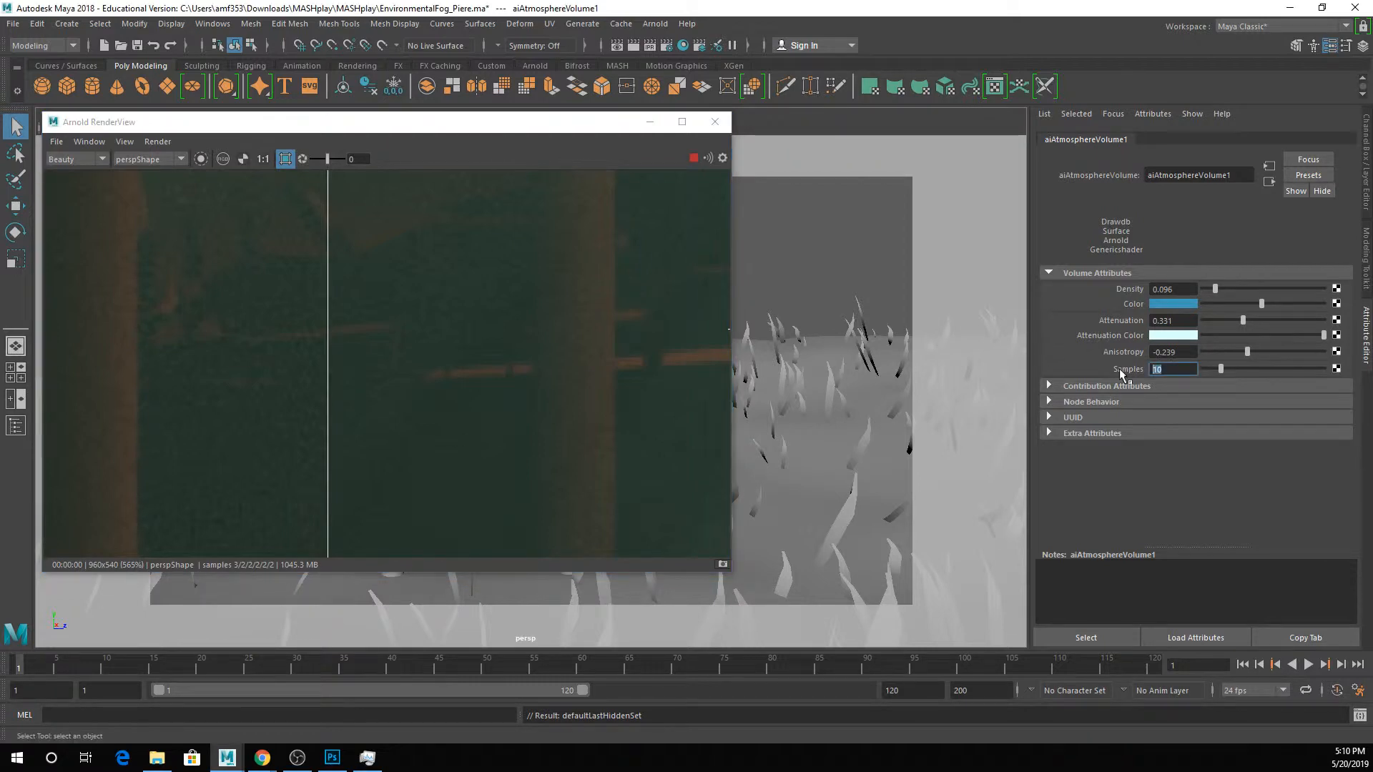
text(20)
key(Return)
double_click(1168, 371)
text(5)
key(Return)
scroll(938, 349, down, 1)
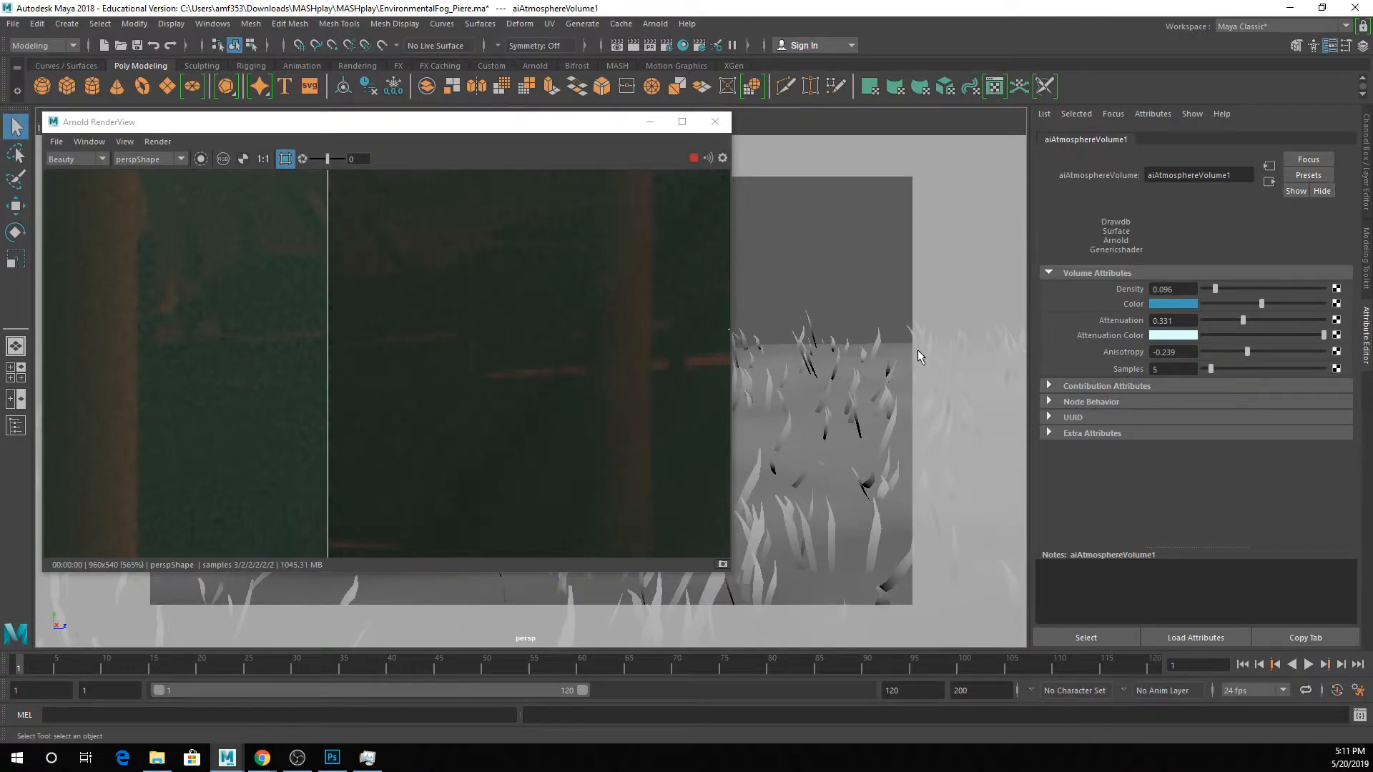
scroll(918, 356, up, 1)
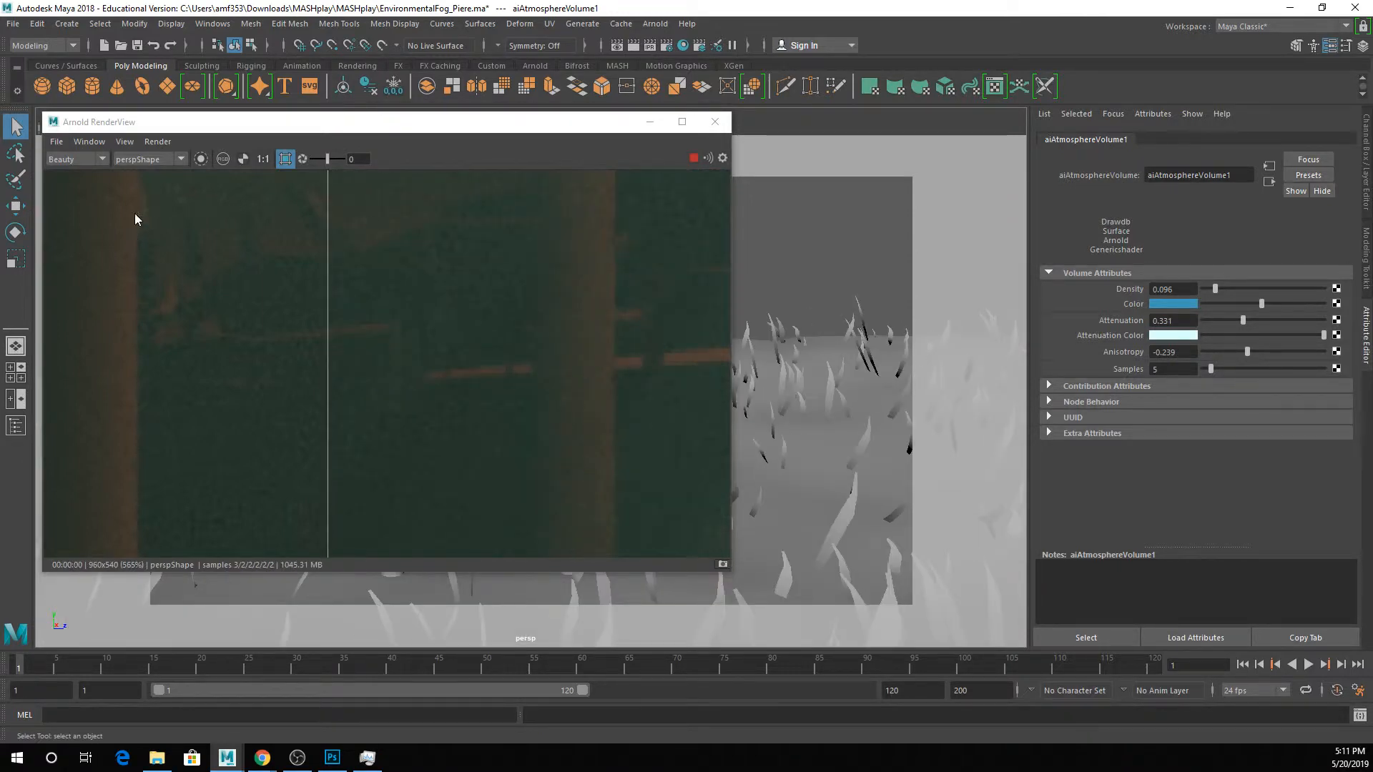
Show the Outliner beside the Arnold RenderView, select aiAreaLight1 and bring its volumetric shadow and sample attributes into view.
drag(183, 121, 414, 155)
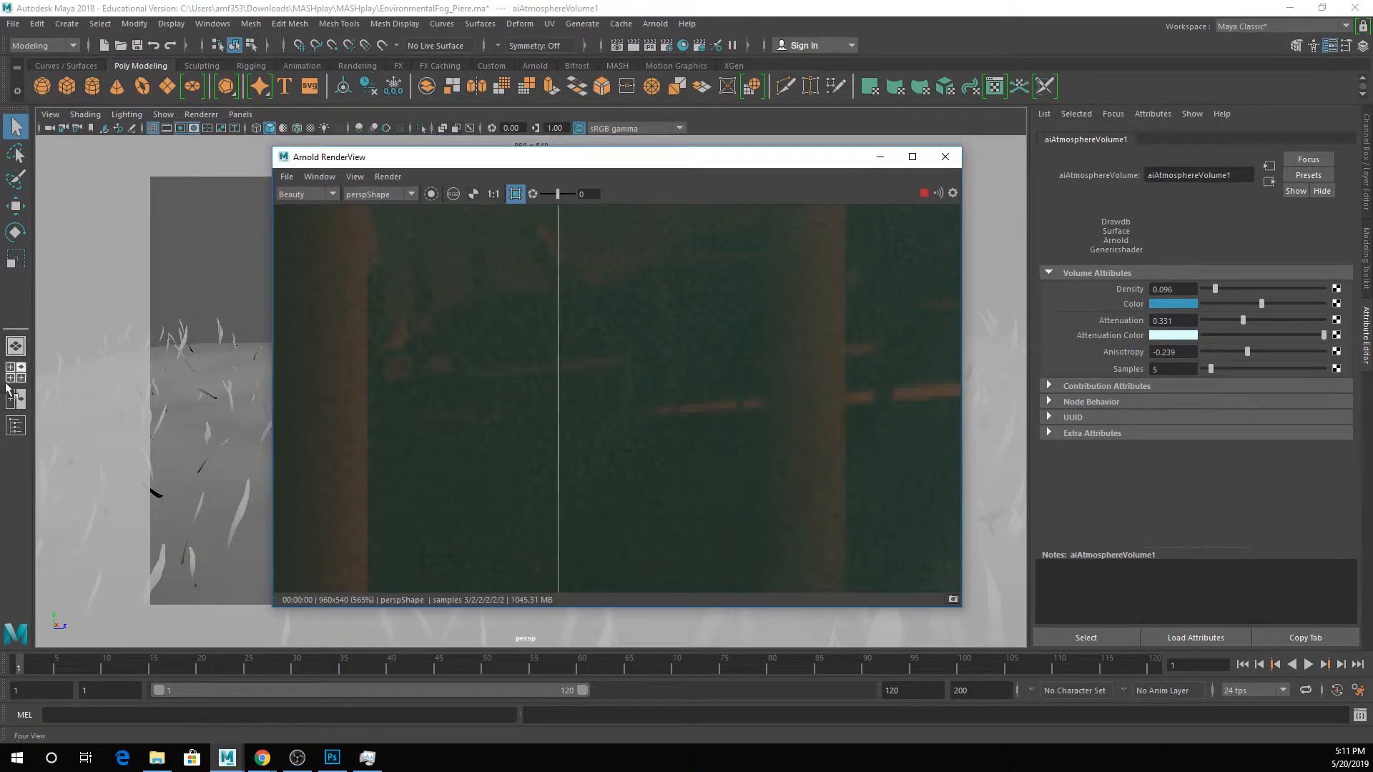
click(212, 23)
click(224, 182)
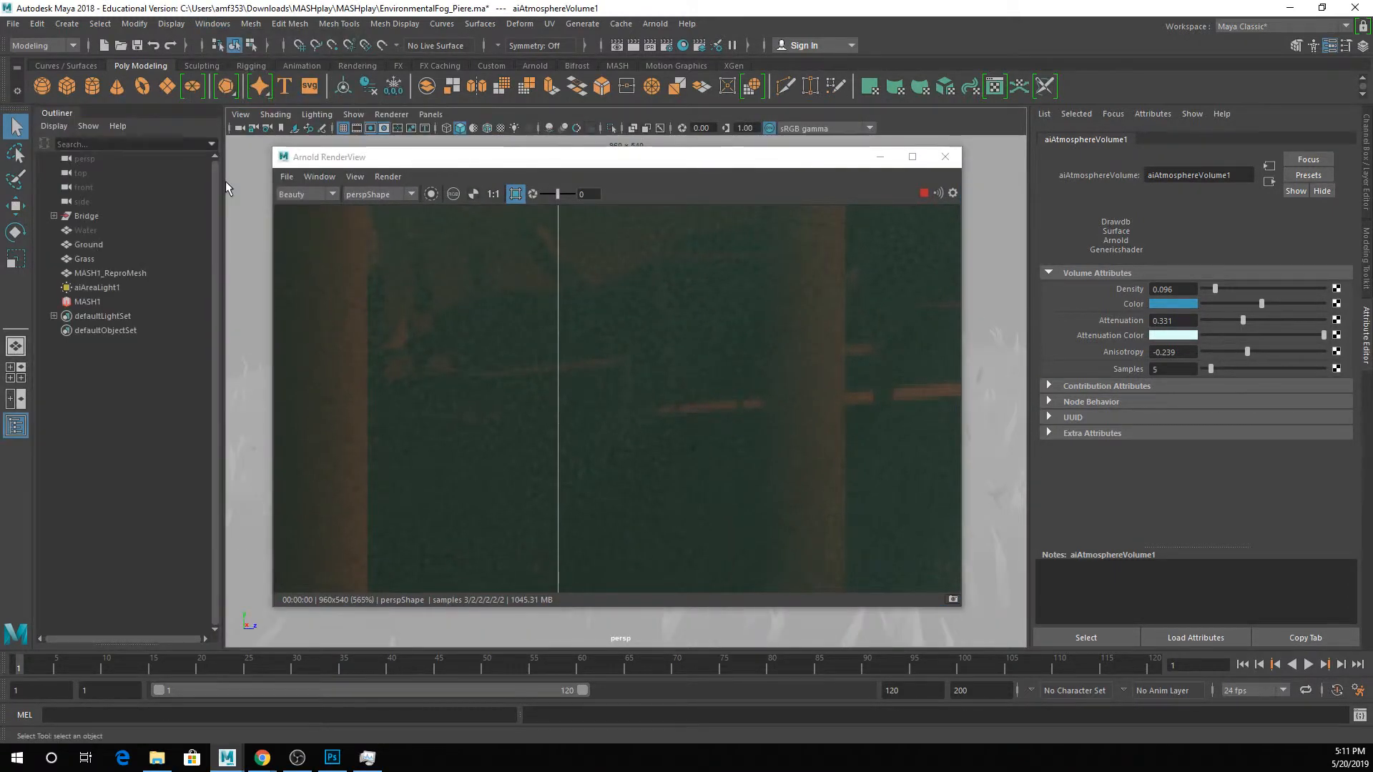
click(97, 287)
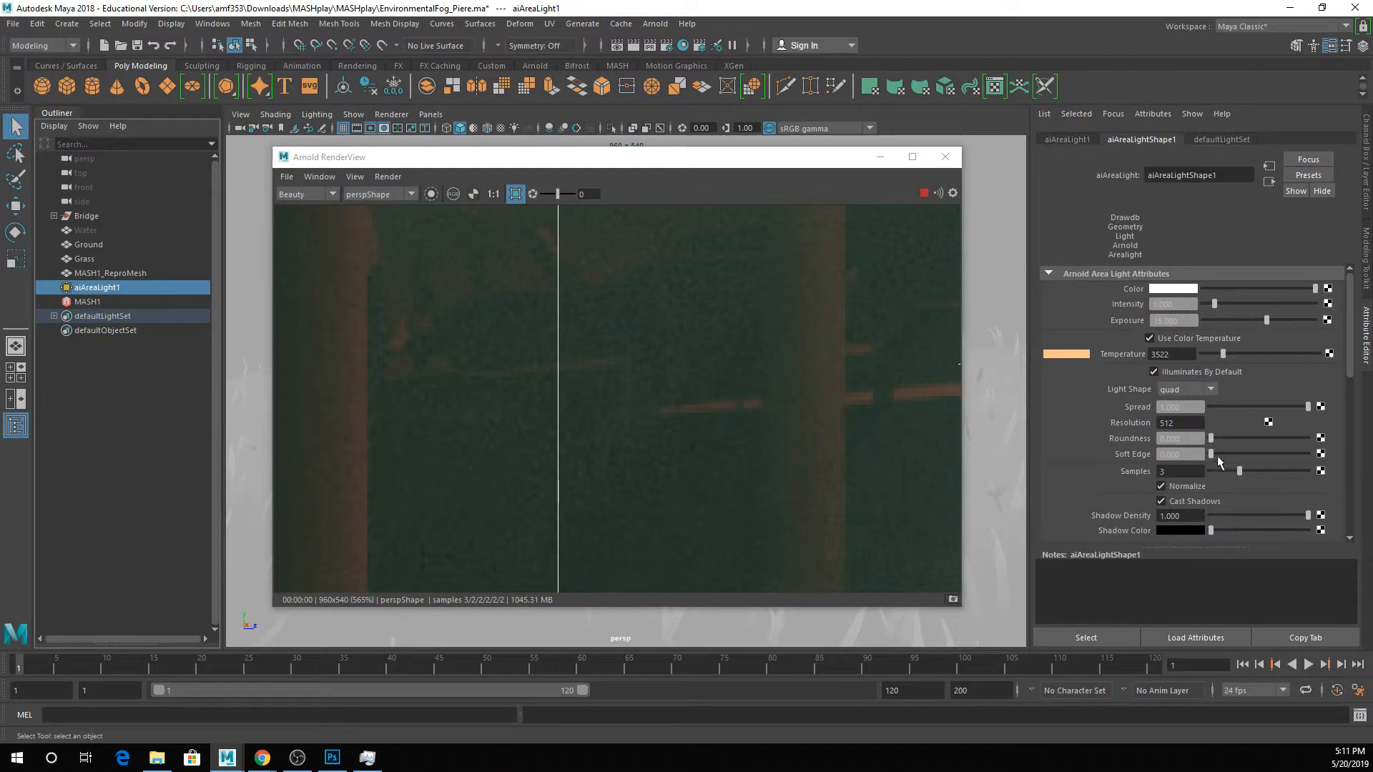
scroll(1211, 466, down, 2)
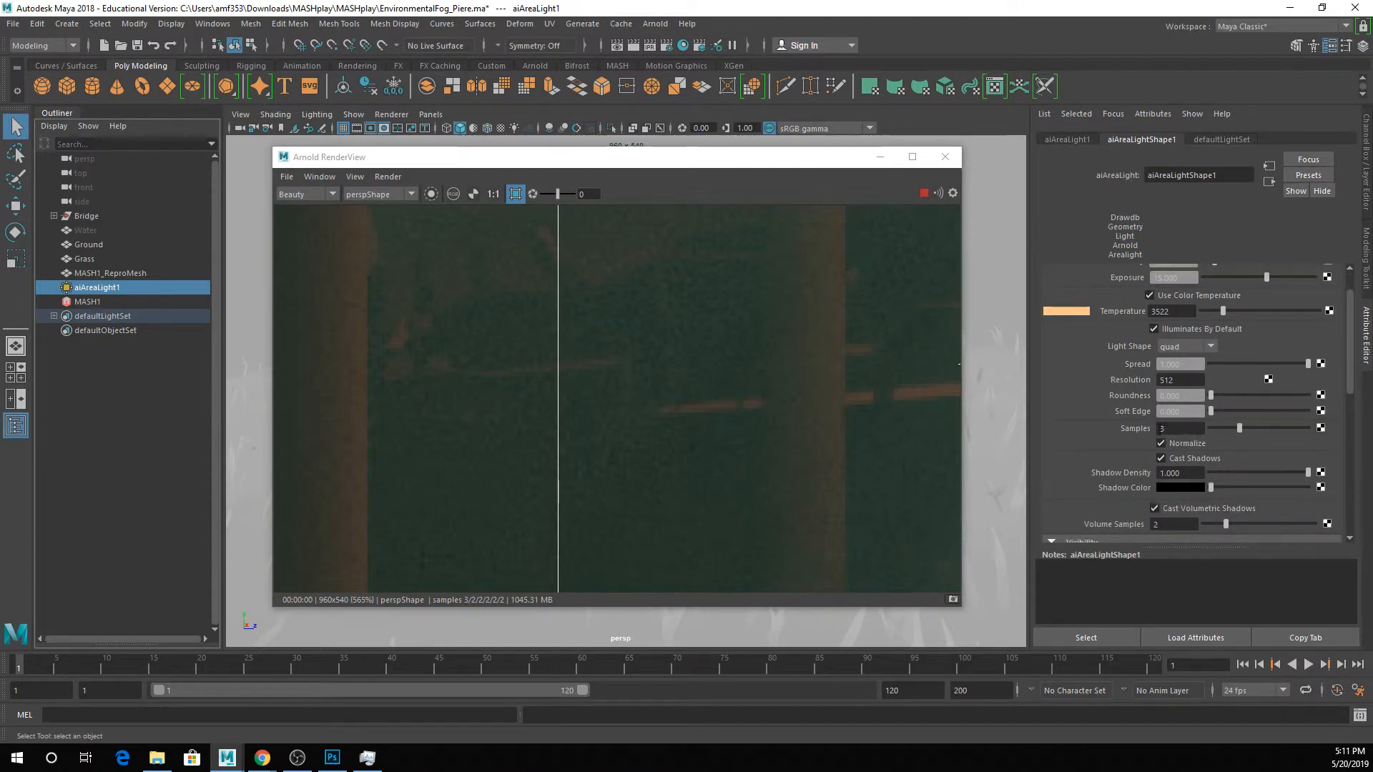
scroll(1175, 475, down, 2)
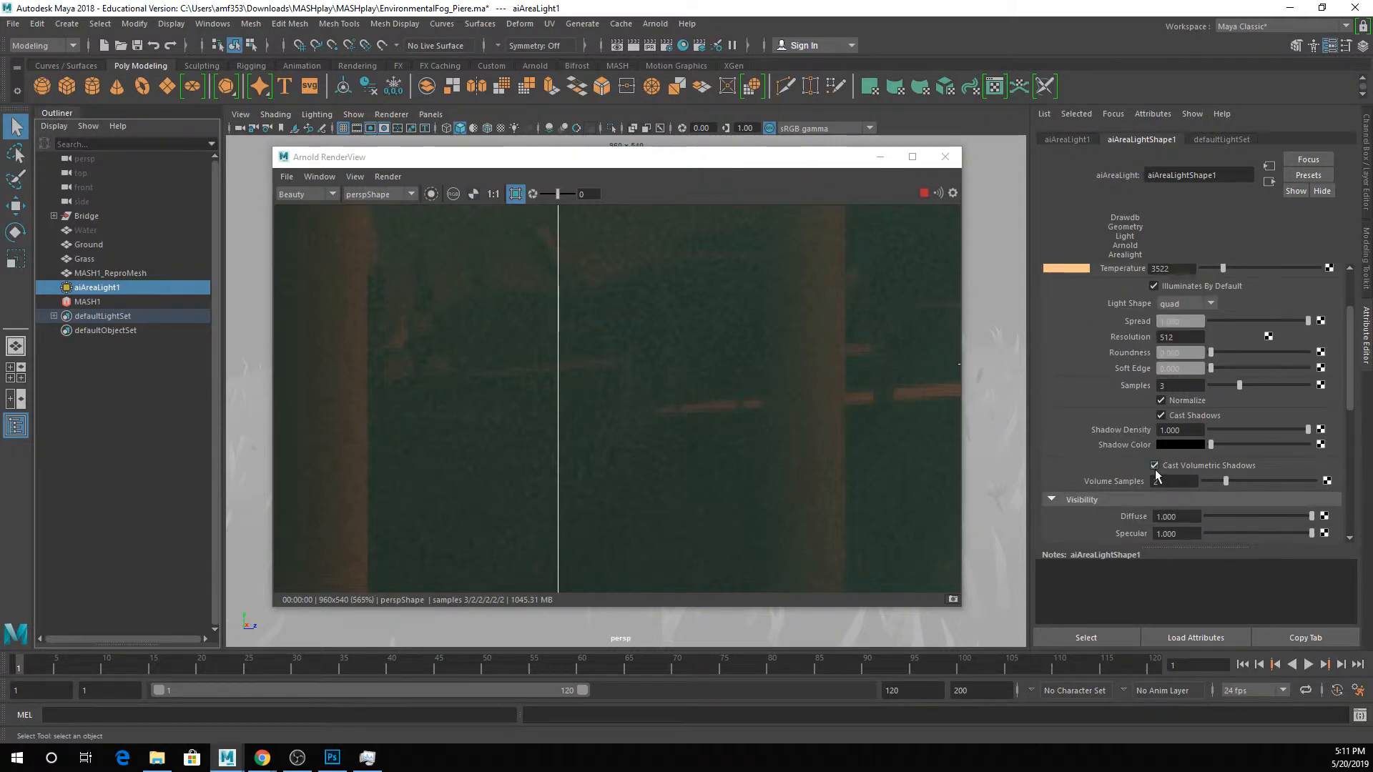
Try the area light's Volume Samples at 10 and return the value to 2, comparing the noise in the render.
drag(1170, 482, 1124, 482)
text(10)
key(Return)
drag(1184, 481, 1123, 486)
text(2)
key(Return)
scroll(859, 362, down, 5)
scroll(859, 358, down, 4)
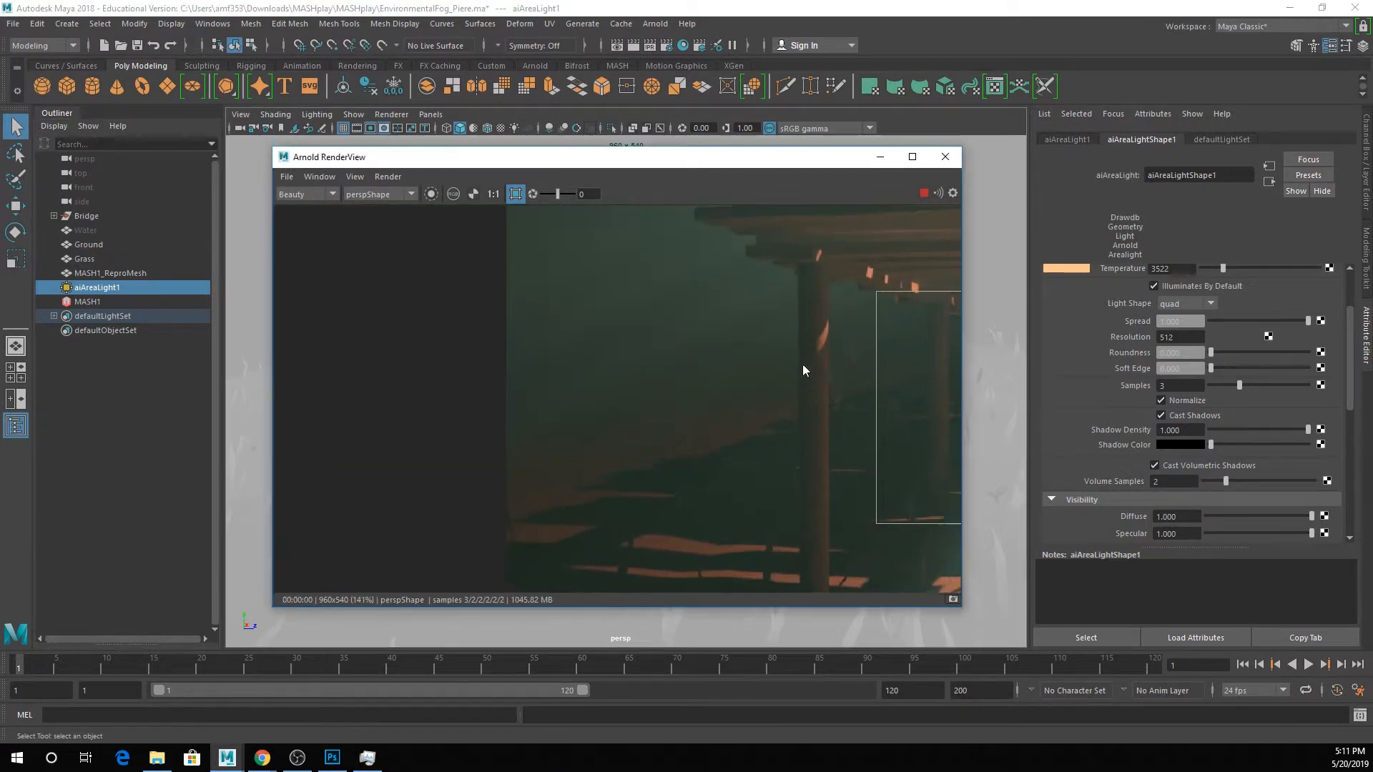
Turn off the crop region and compare the full render with the area light's Cast Volumetric Shadows disabled and re-enabled.
click(1165, 466)
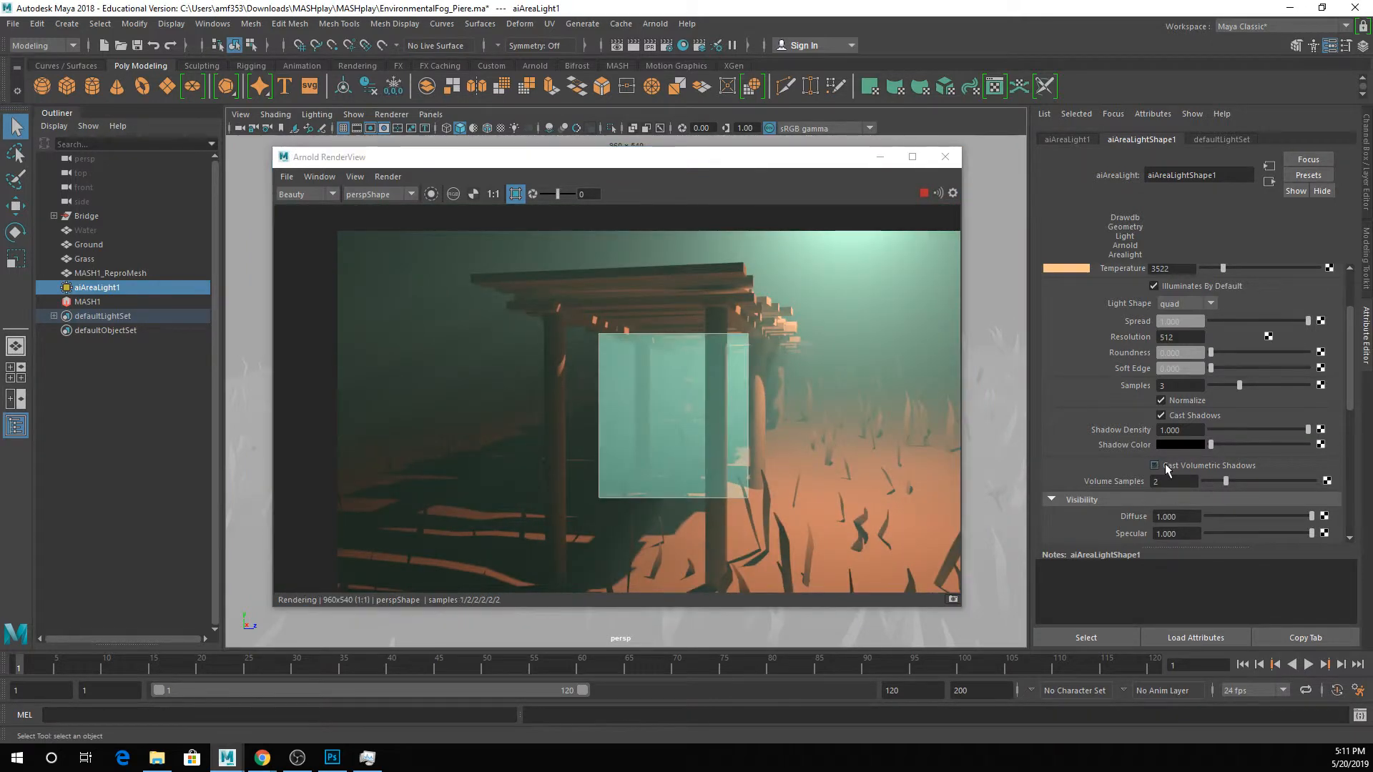
click(515, 193)
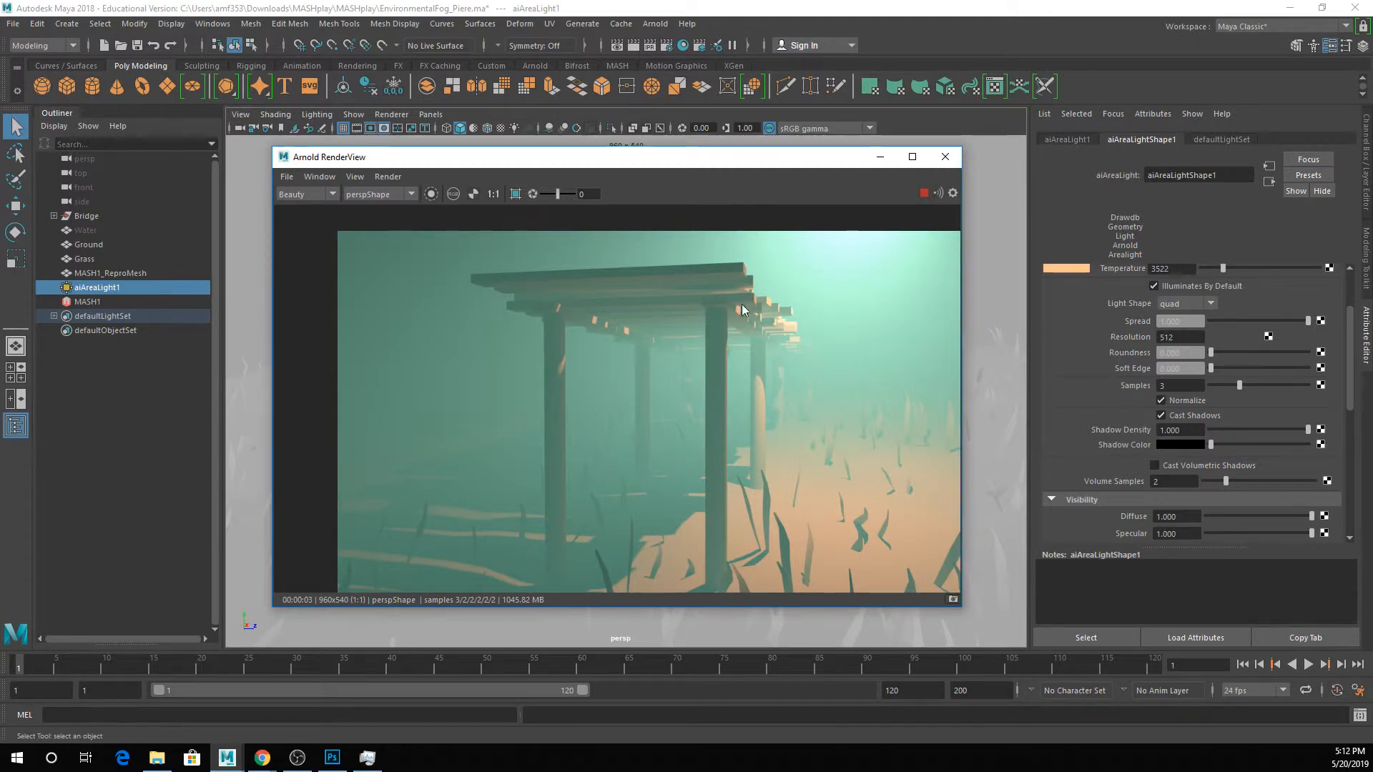
click(1165, 466)
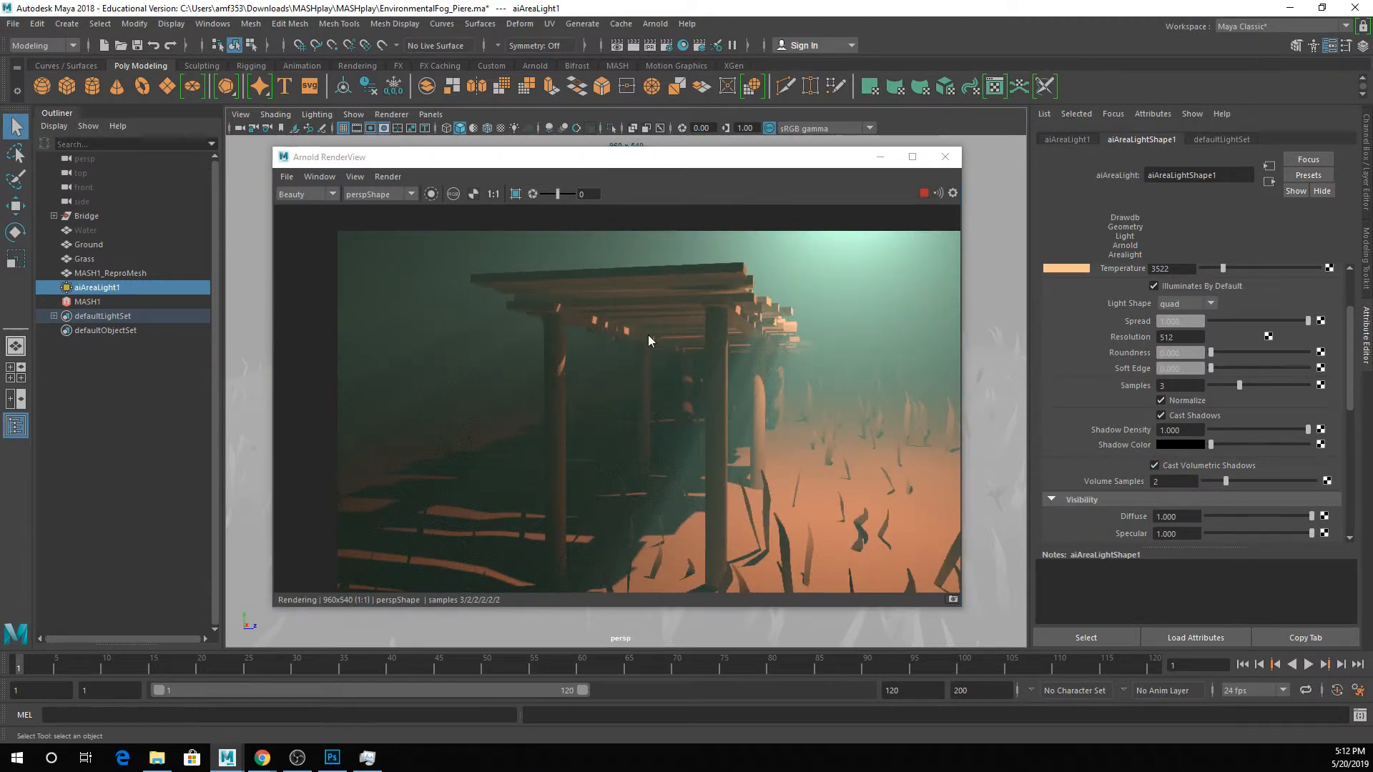
click(1209, 468)
click(1206, 469)
Draw a crop region in the Arnold RenderView over the dark shadowed area around the pier's rear post.
scroll(622, 341, up, 5)
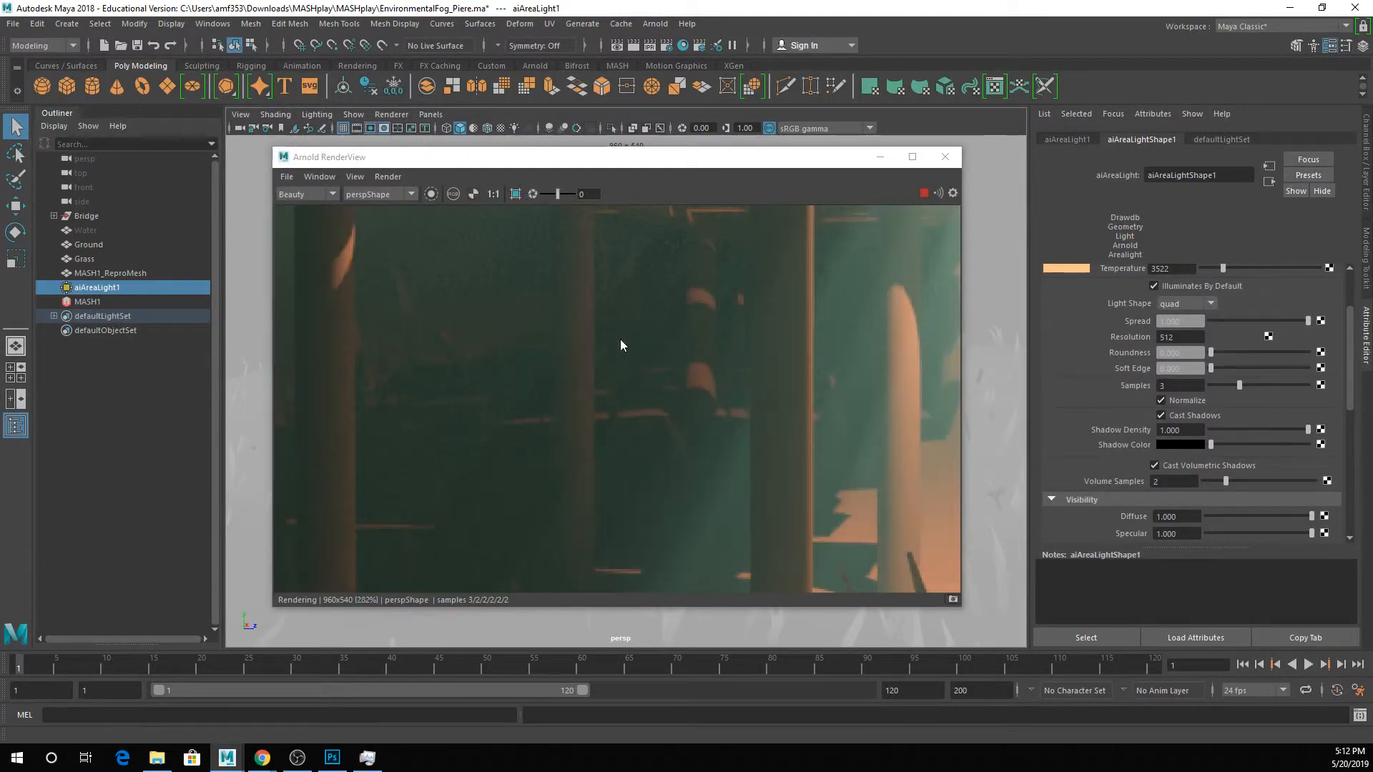
click(515, 194)
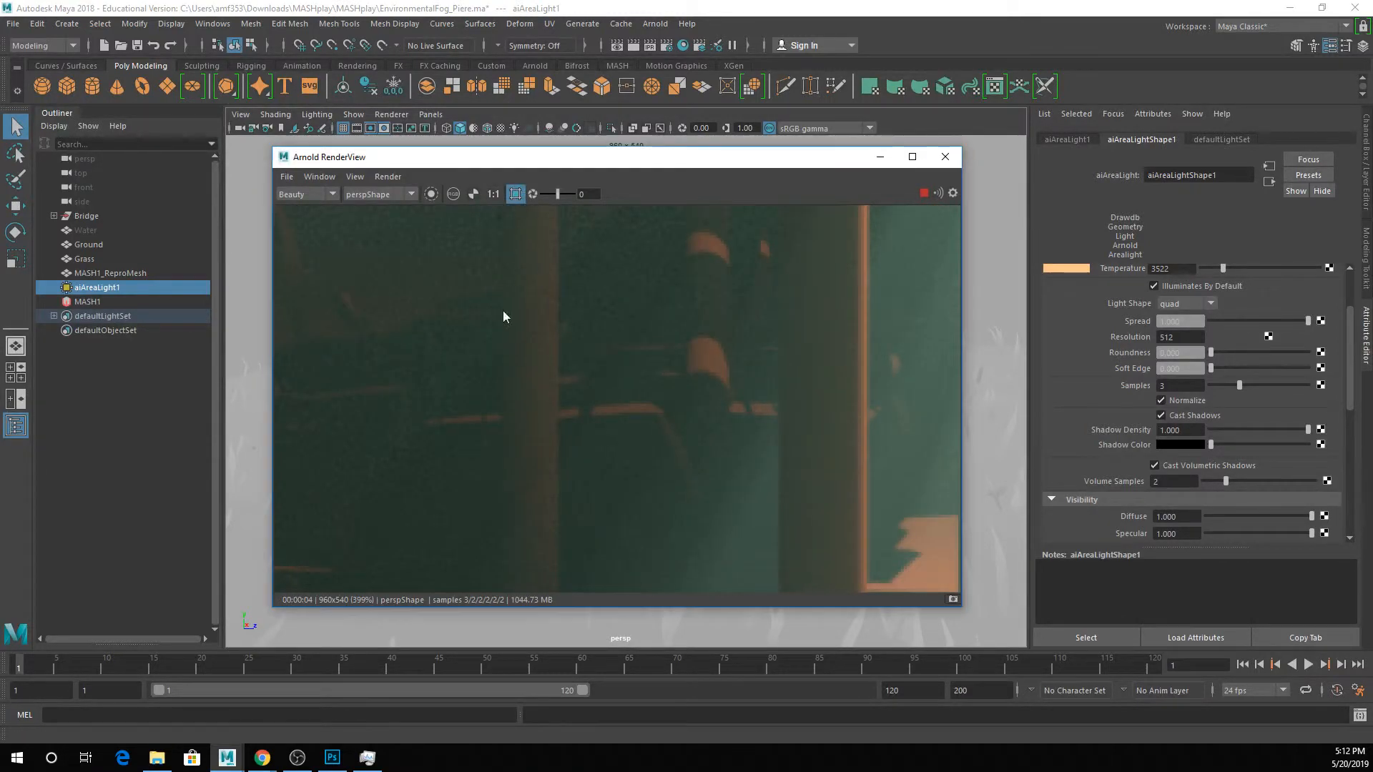
drag(432, 350, 676, 591)
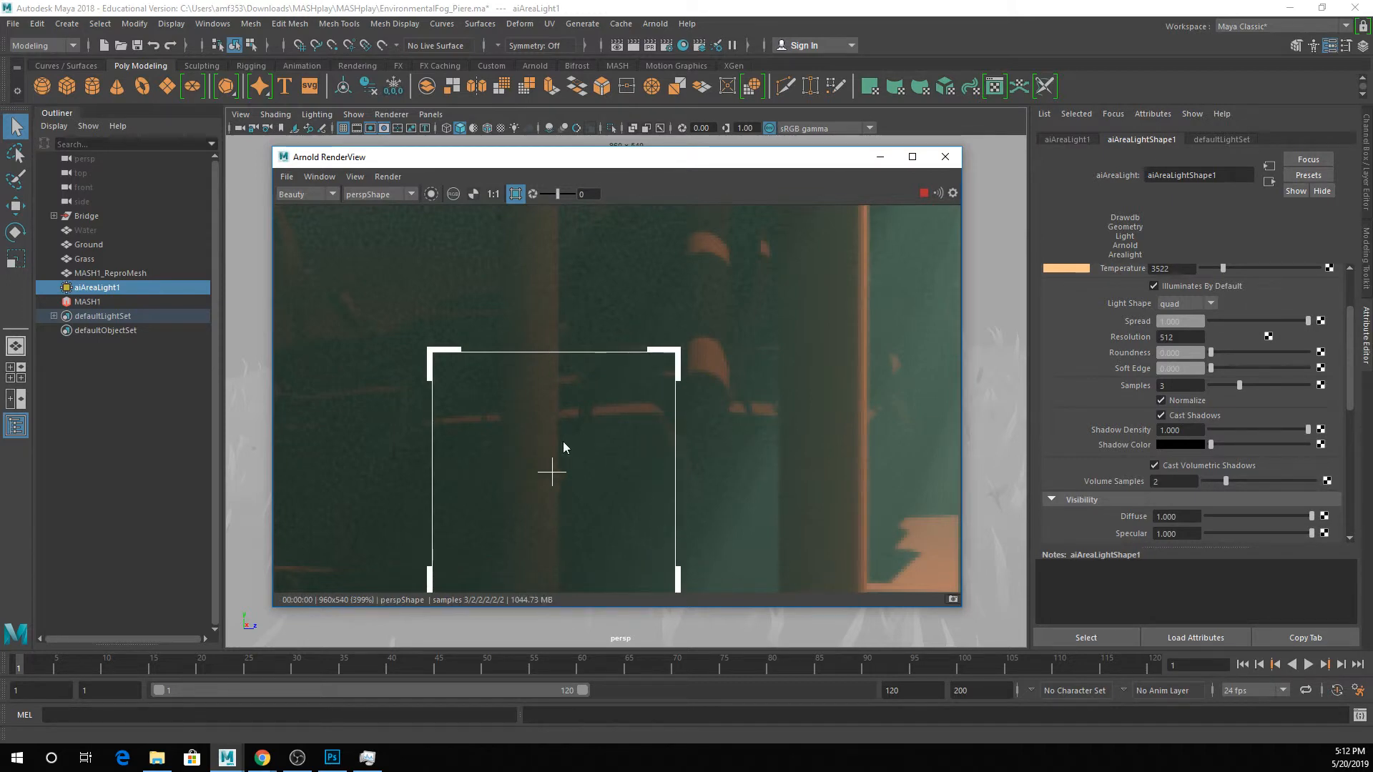
middle_drag(564, 448, 730, 386)
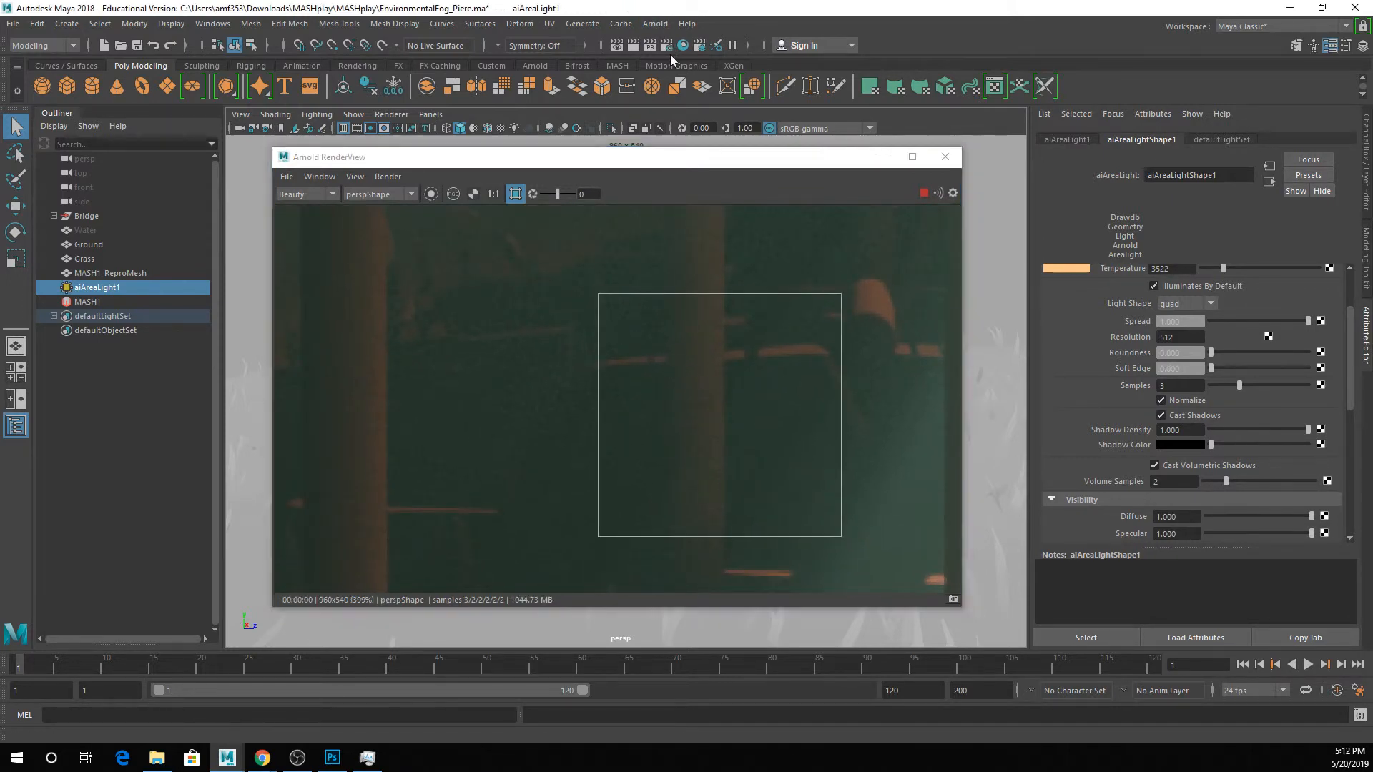
Open the Render Settings beside the render and set the Arnold Volume Indirect samples to 20.
click(668, 47)
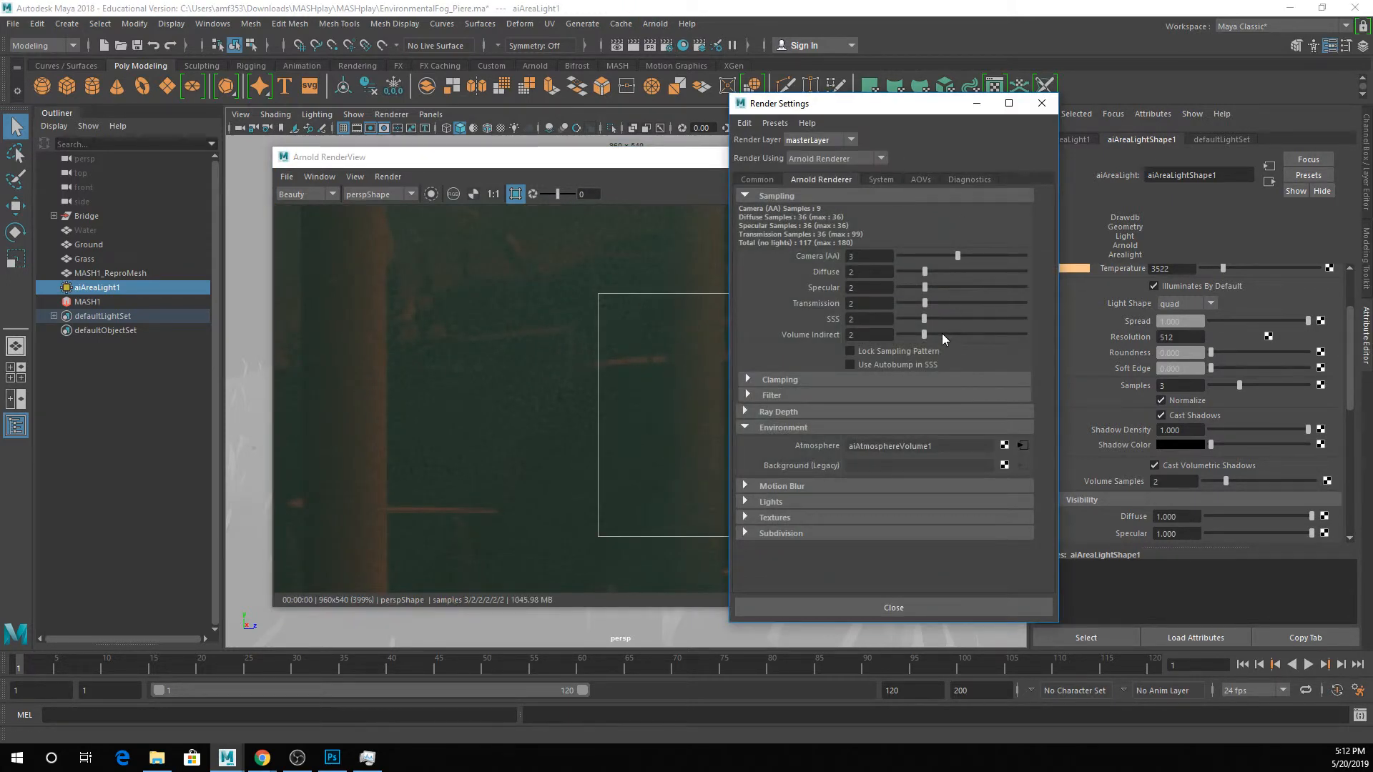
drag(838, 105, 1027, 98)
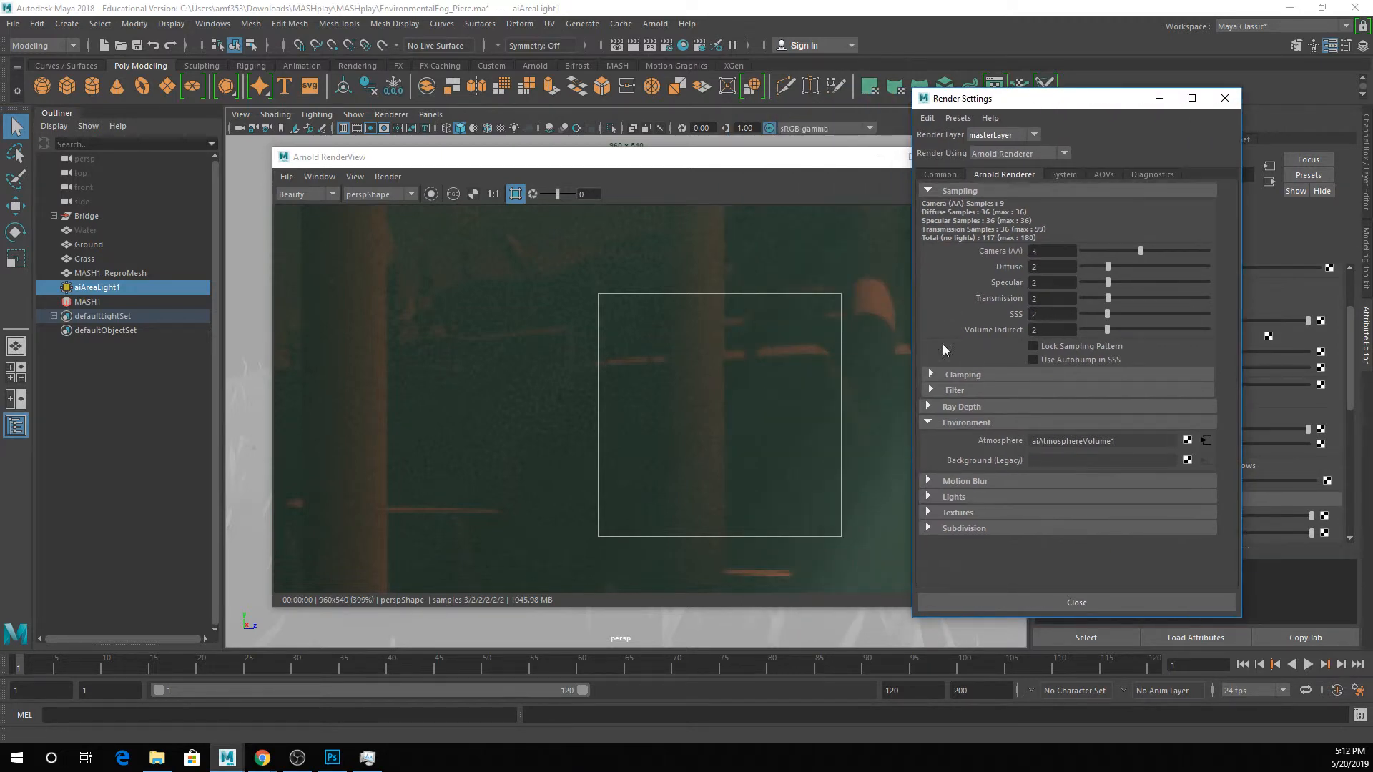
drag(1100, 329, 1223, 333)
click(1051, 330)
text(20)
key(Return)
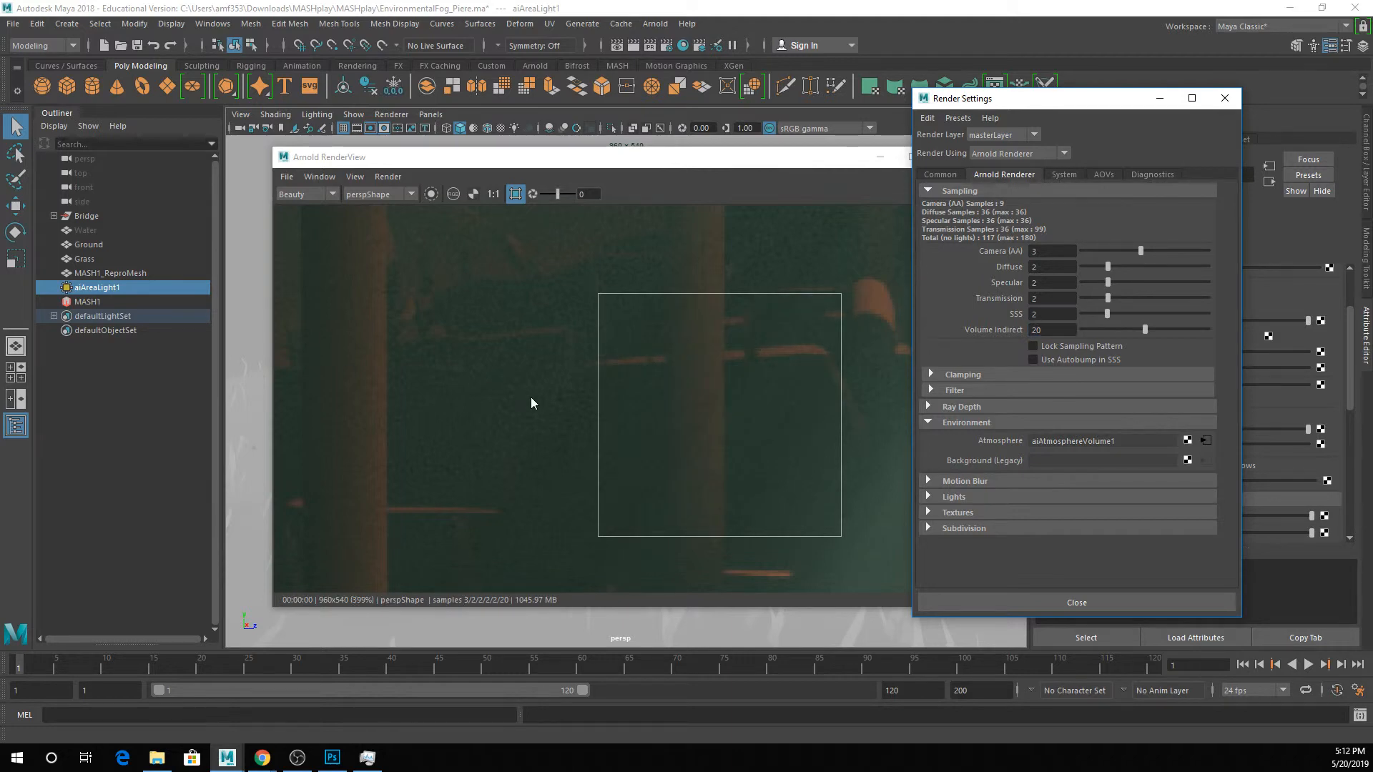
Inspect the noise around the post up close and raise the Volume Indirect samples to 40.
scroll(530, 397, up, 2)
click(693, 331)
drag(693, 331, 723, 323)
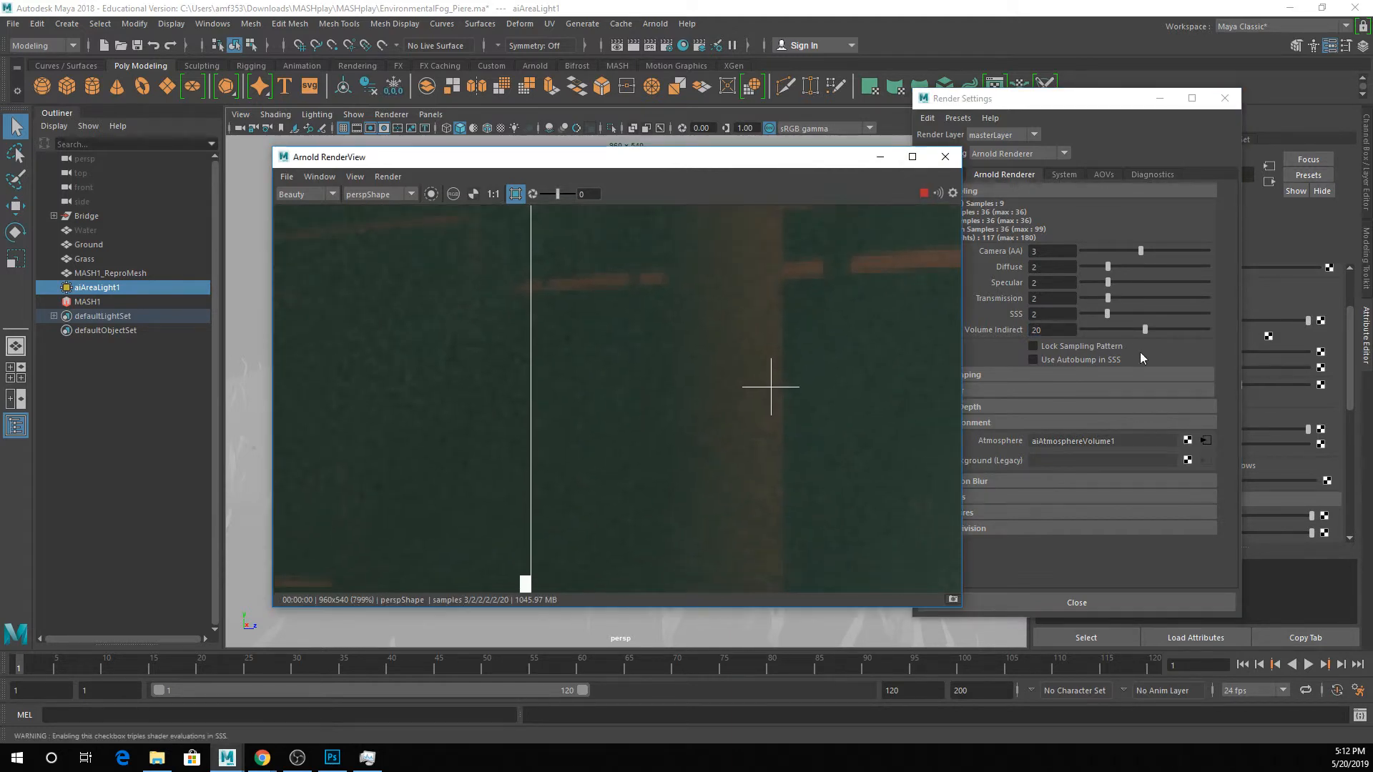
click(991, 328)
text(40)
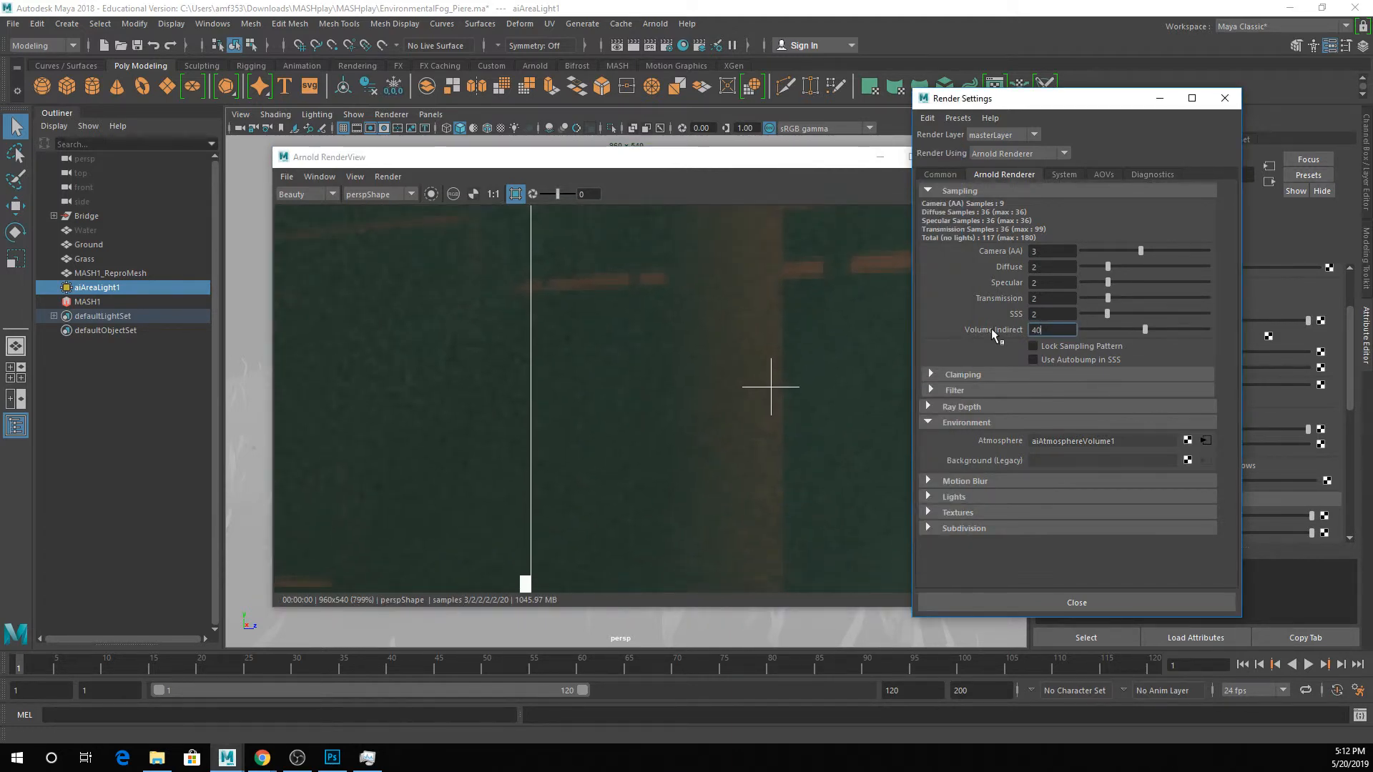
key(Return)
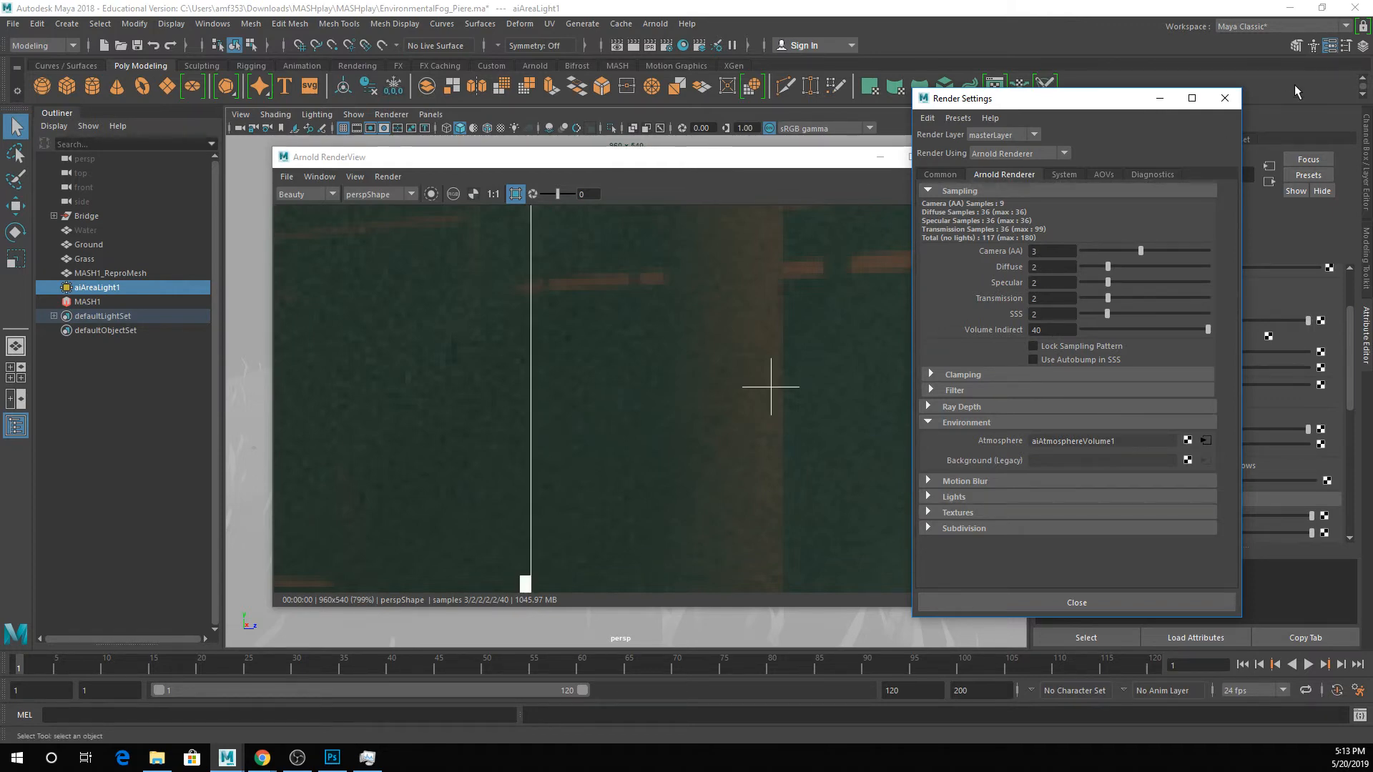
Close the Arnold RenderView to clear the viewport and reopen the Render Settings at the Arnold sampling options.
click(1224, 100)
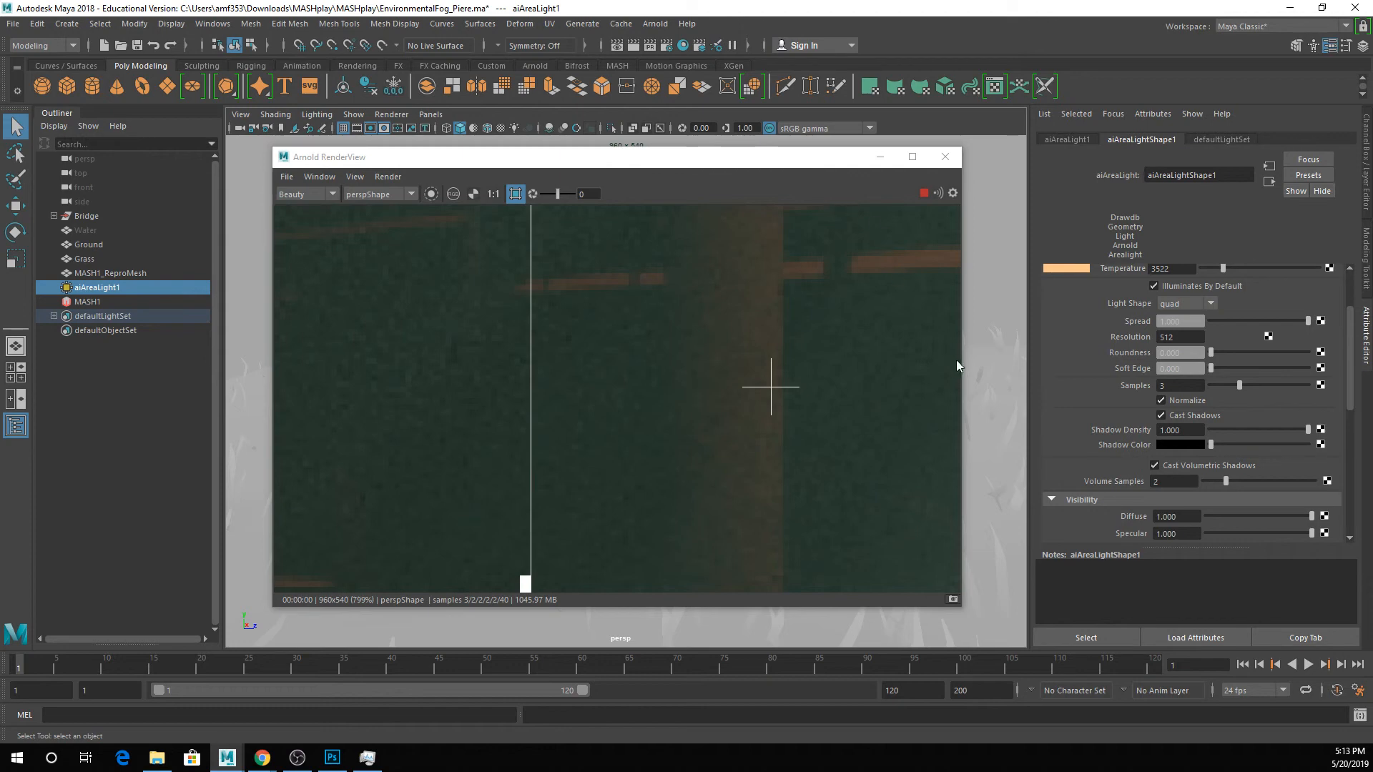
scroll(957, 360, down, 2)
drag(834, 157, 470, 192)
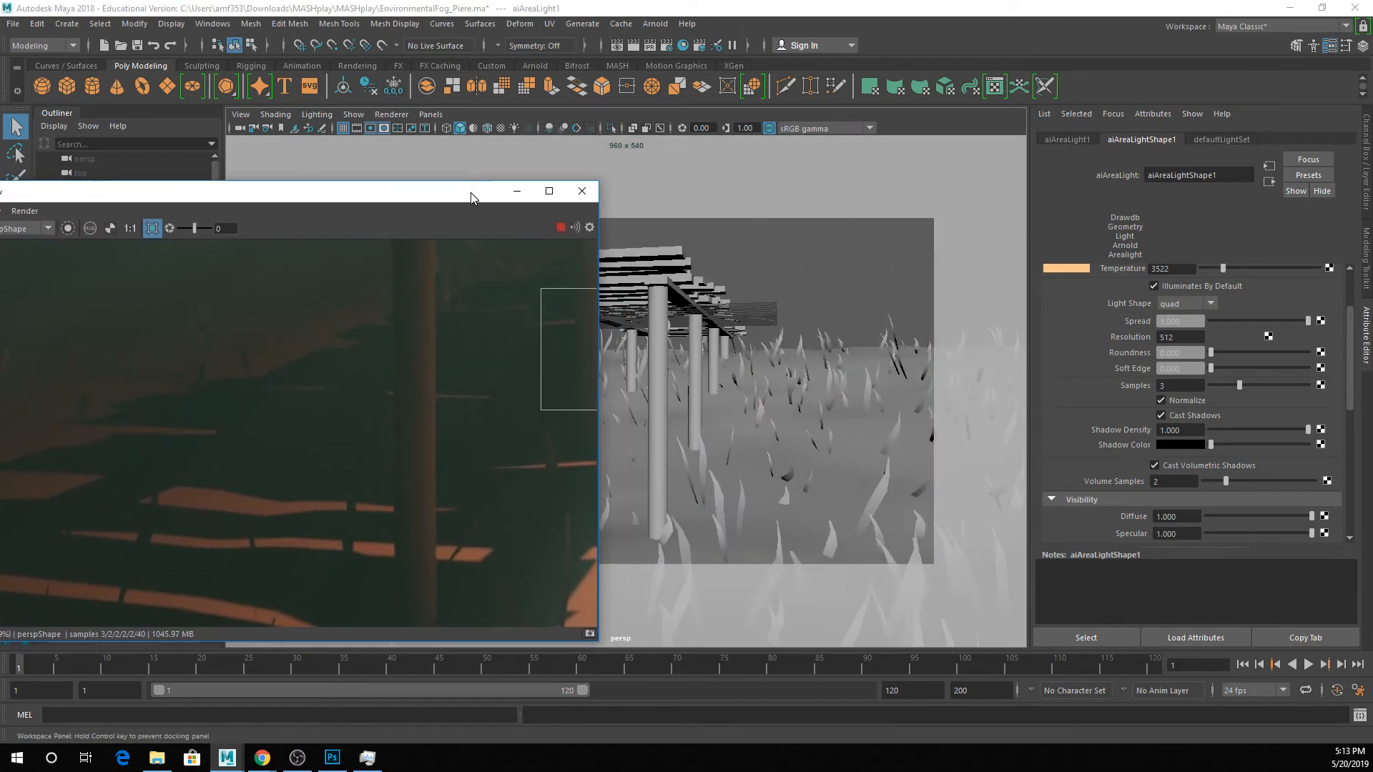
click(582, 190)
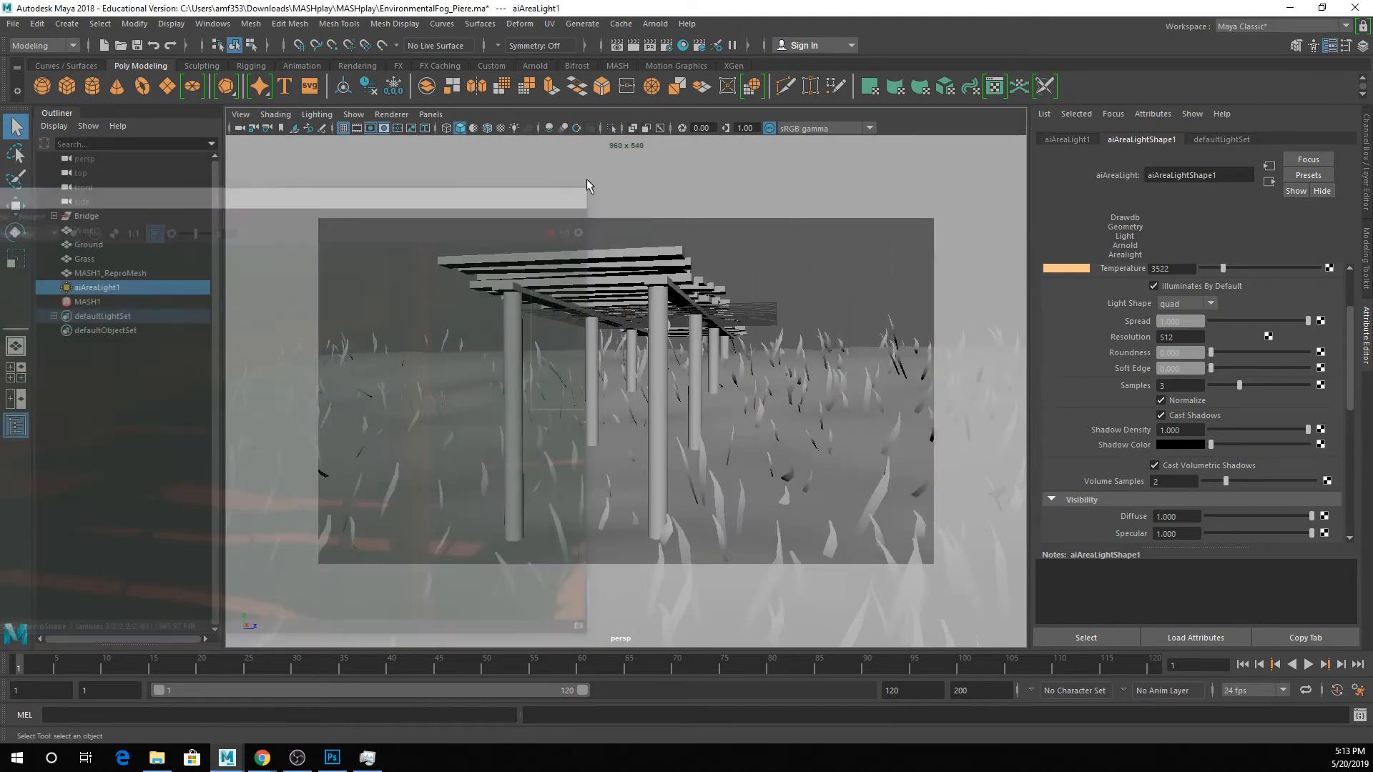
click(665, 46)
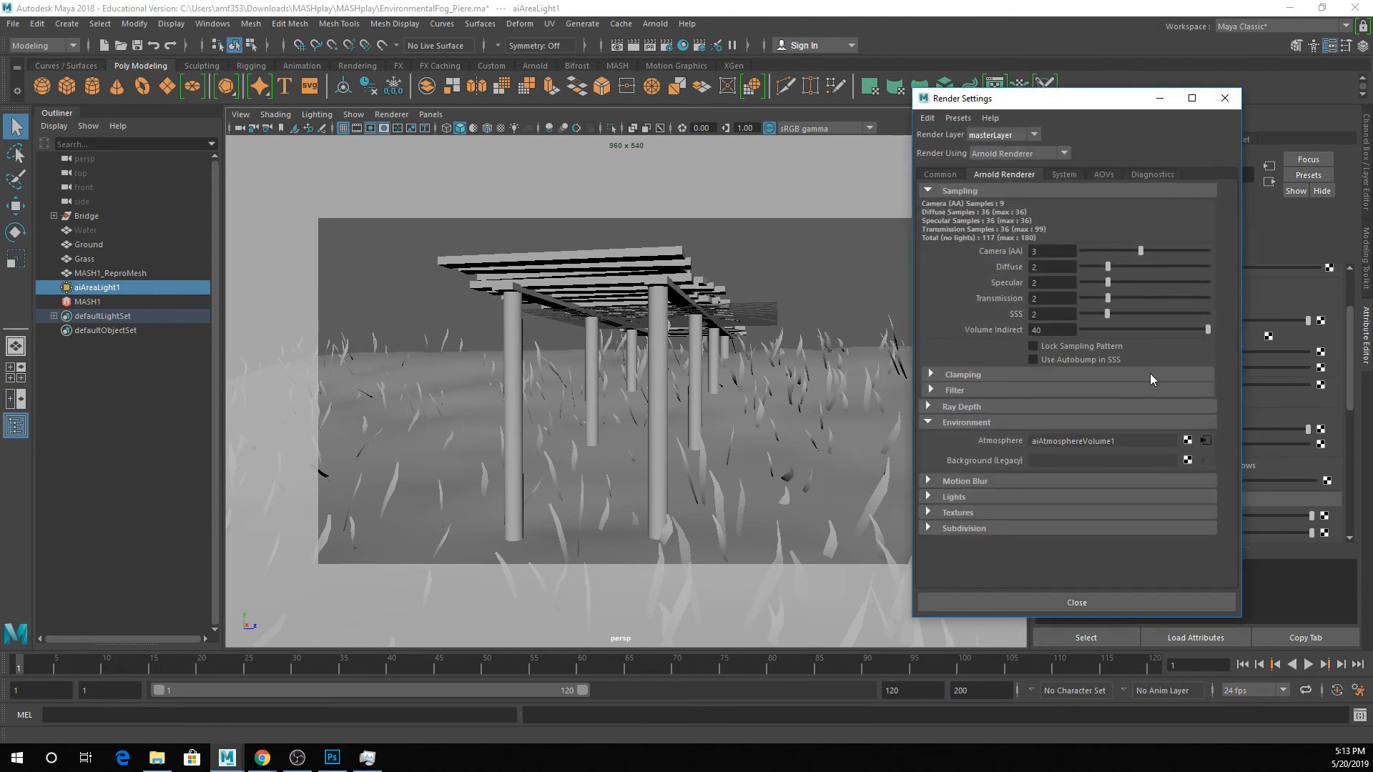